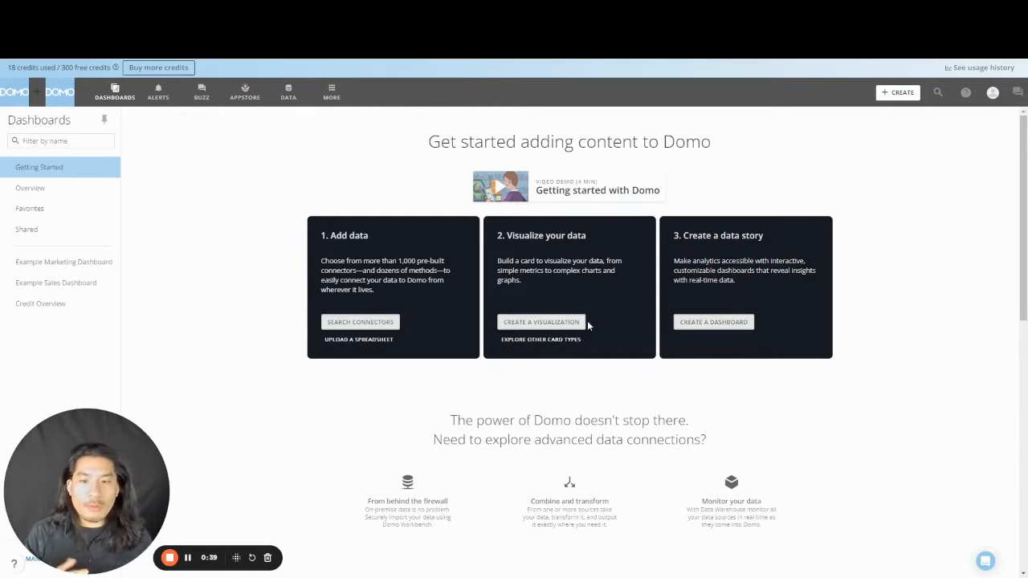
- Check the DataSets list, then return to the Overview dashboard with its impressions-by-quarter card
{"action": "left_click", "coordinate": [289, 94]}
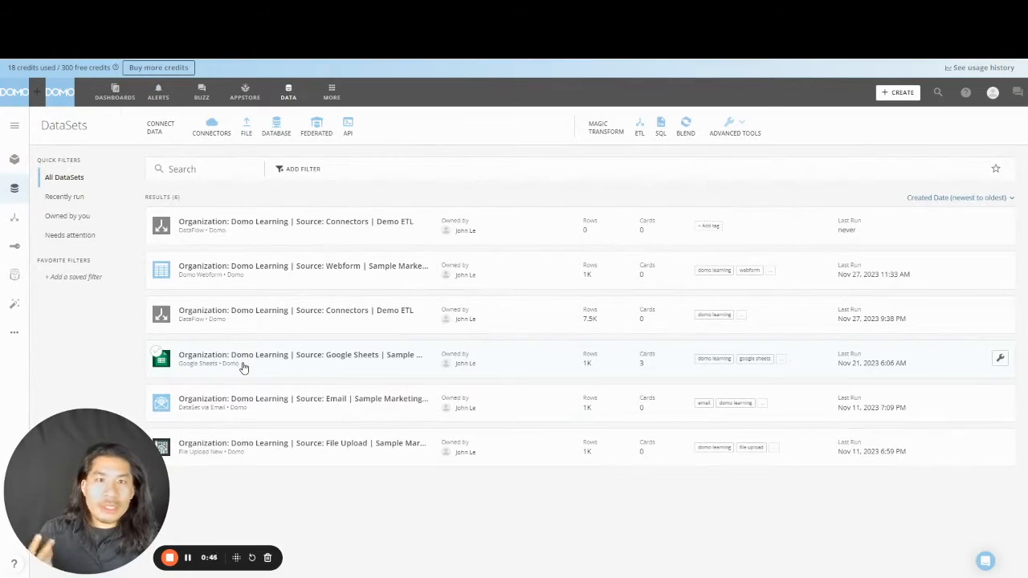
{"action": "left_click", "coordinate": [122, 95]}
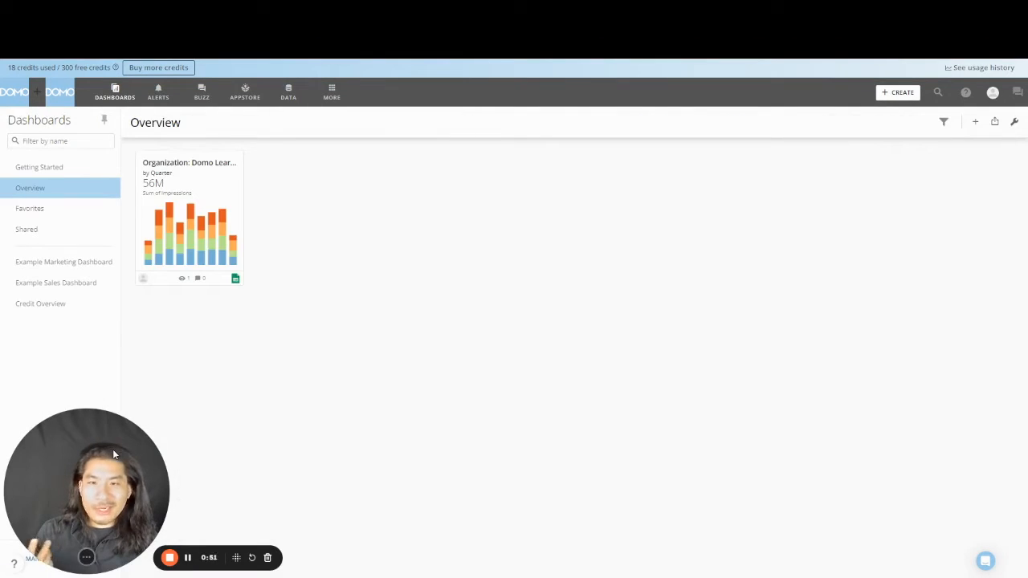
{"action": "left_click_drag", "start_coordinate": [113, 455], "coordinate": [253, 437]}
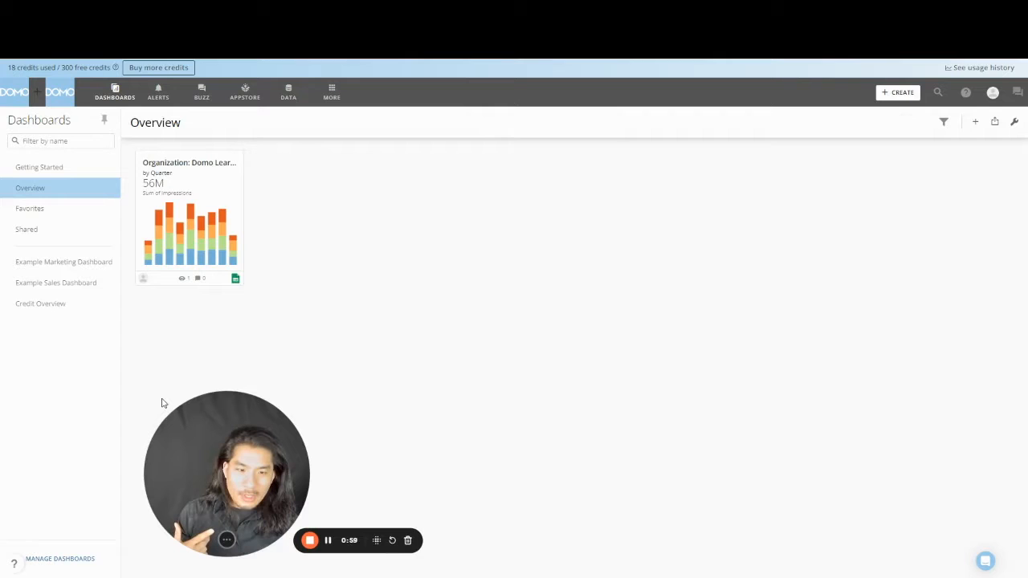
- Add a new dashboard named 'Demo Dashboard' in Manage Dashboards
{"action": "left_click", "coordinate": [81, 559]}
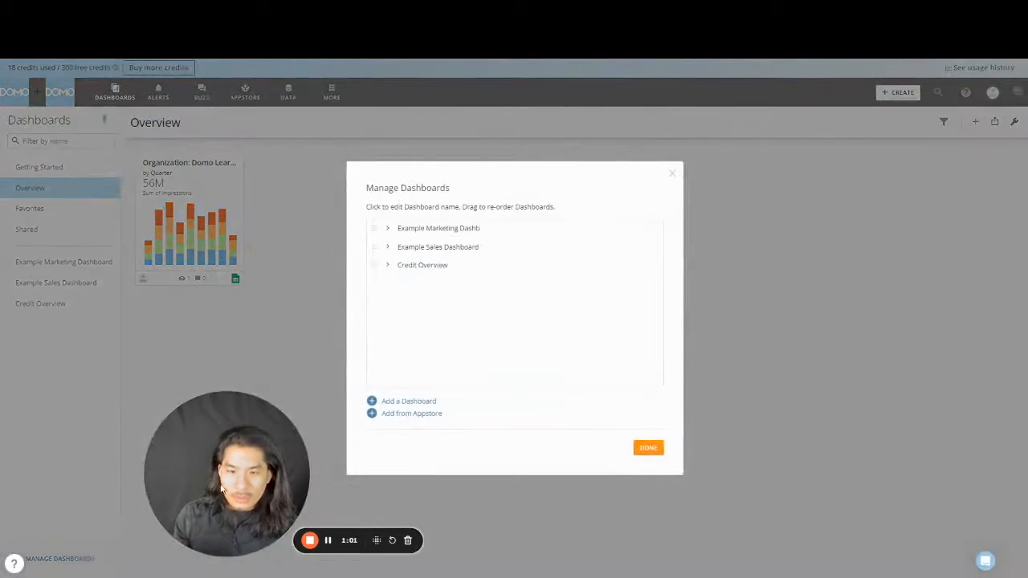
{"action": "left_click", "coordinate": [425, 401]}
{"action": "type", "text": "Demo Dashboar"}
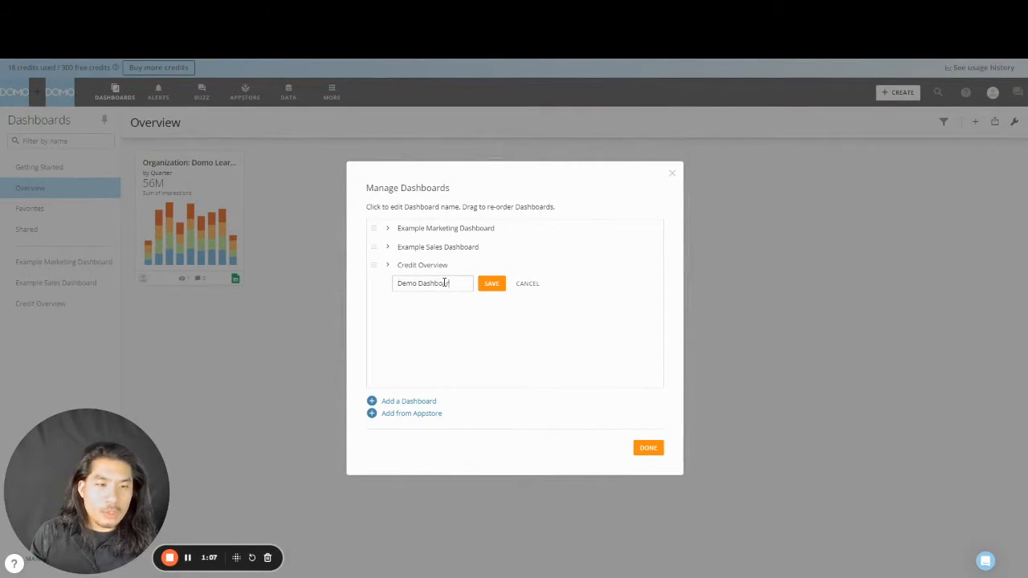
{"action": "type", "text": "d"}
{"action": "left_click", "coordinate": [481, 284]}
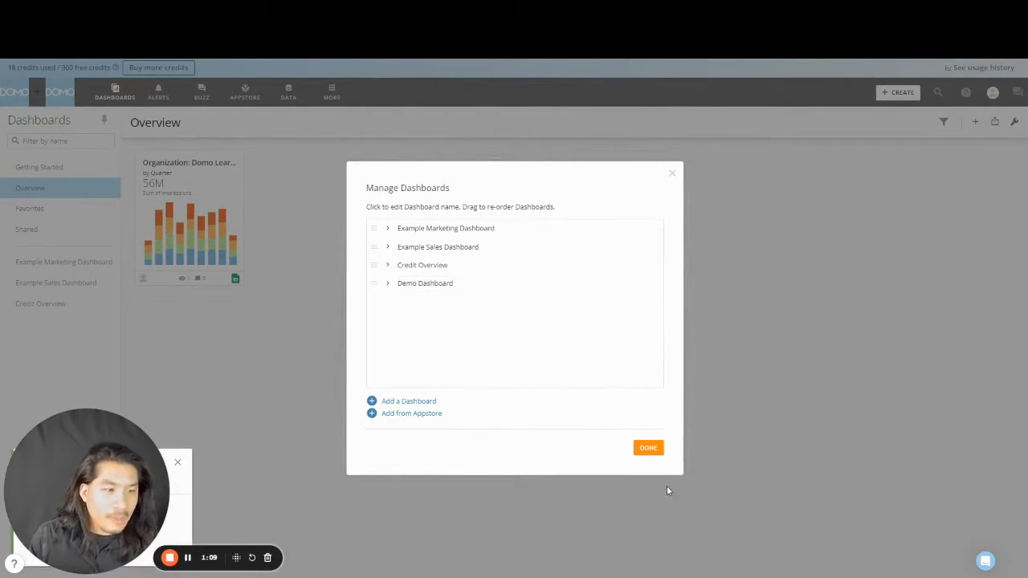
{"action": "left_click", "coordinate": [657, 448]}
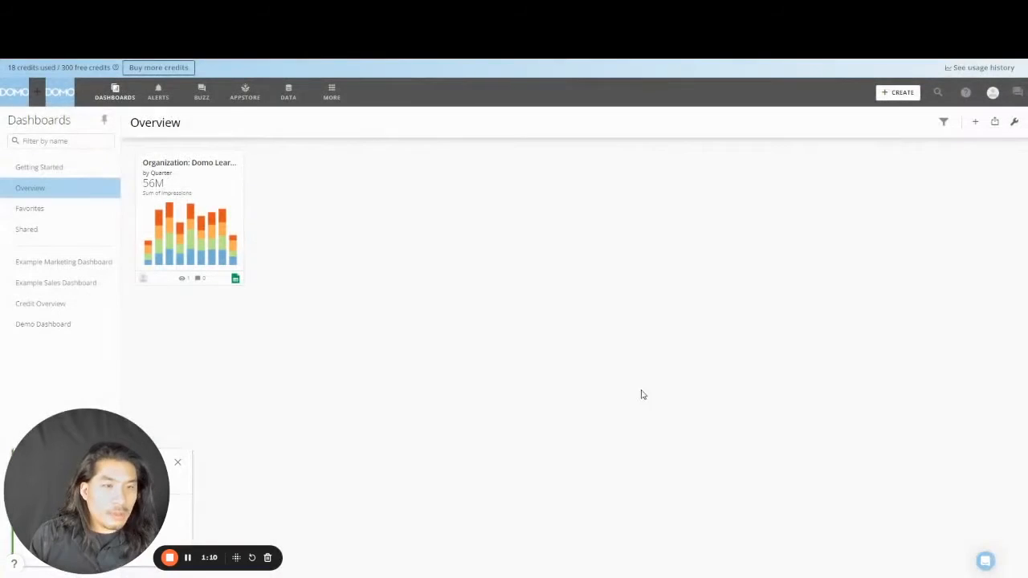
- Open Demo Dashboard and start a new visualization card from an existing DataSet
{"action": "left_click", "coordinate": [44, 324]}
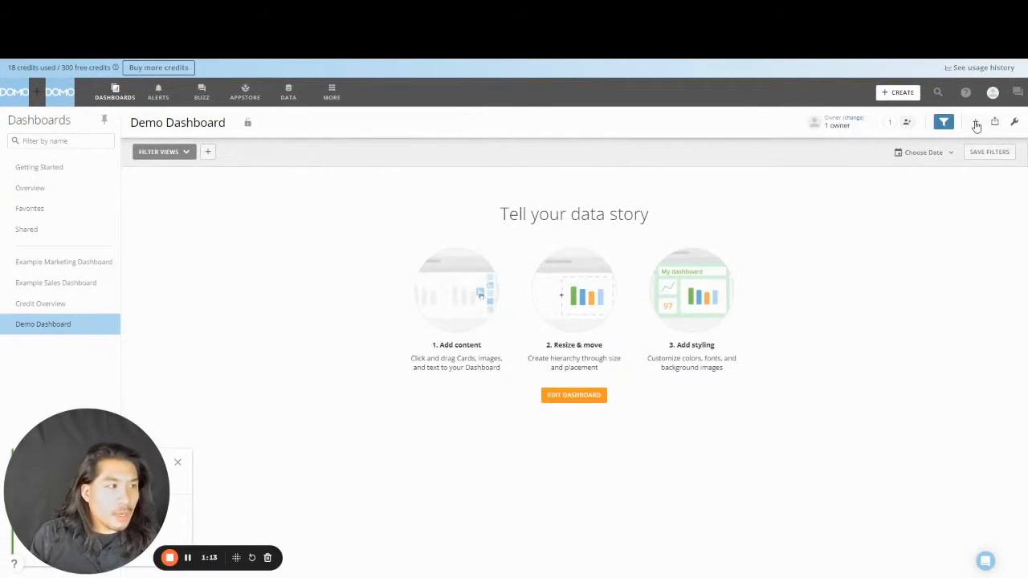
{"action": "left_click", "coordinate": [976, 123]}
{"action": "left_click", "coordinate": [937, 171]}
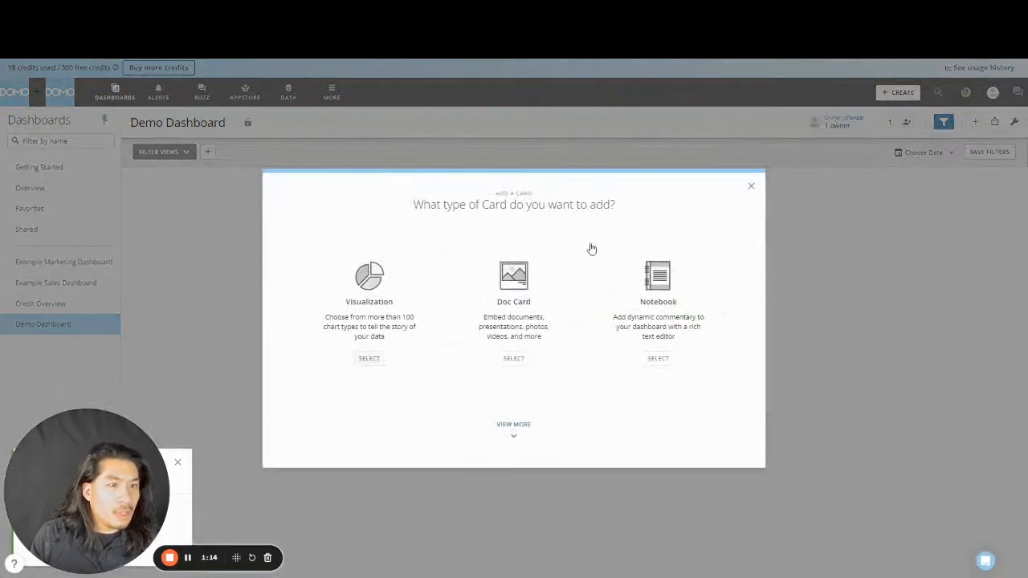
{"action": "left_click", "coordinate": [397, 302]}
{"action": "left_click", "coordinate": [321, 334]}
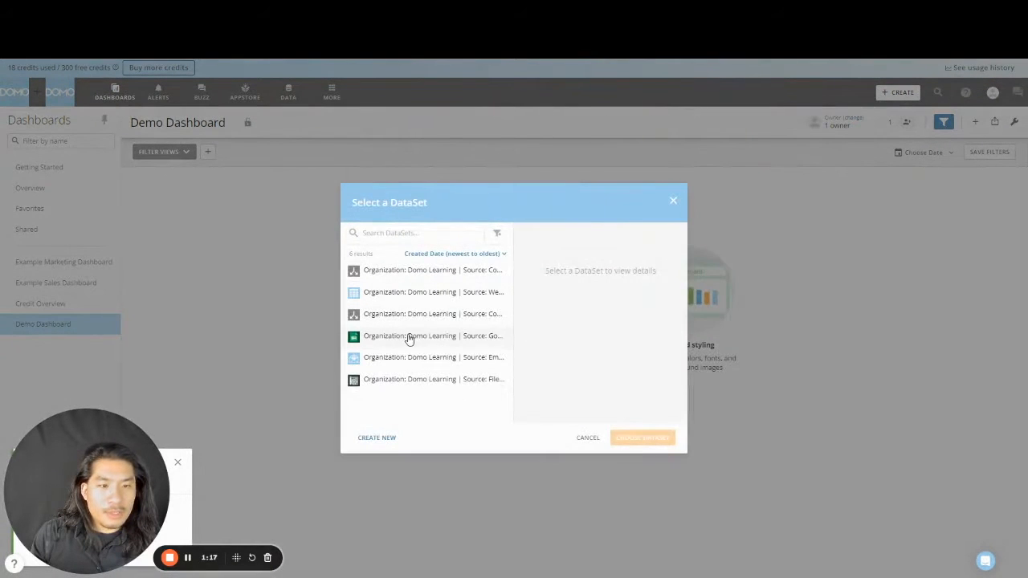
- Build a Table card from the Google Sheets marketing DataSet with Summary Number set to None
{"action": "left_click", "coordinate": [408, 338]}
{"action": "left_click", "coordinate": [638, 437]}
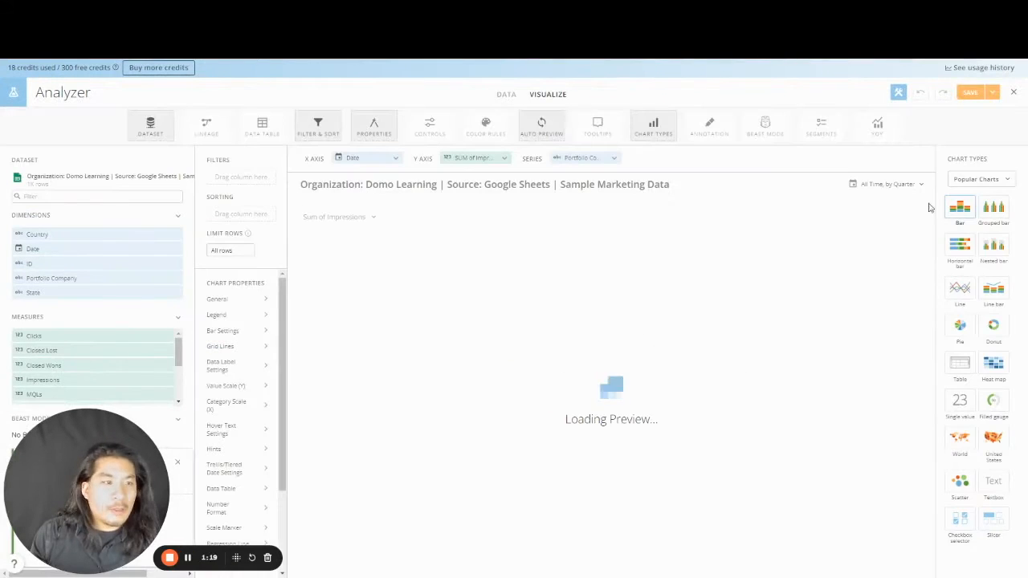
{"action": "left_click", "coordinate": [962, 363]}
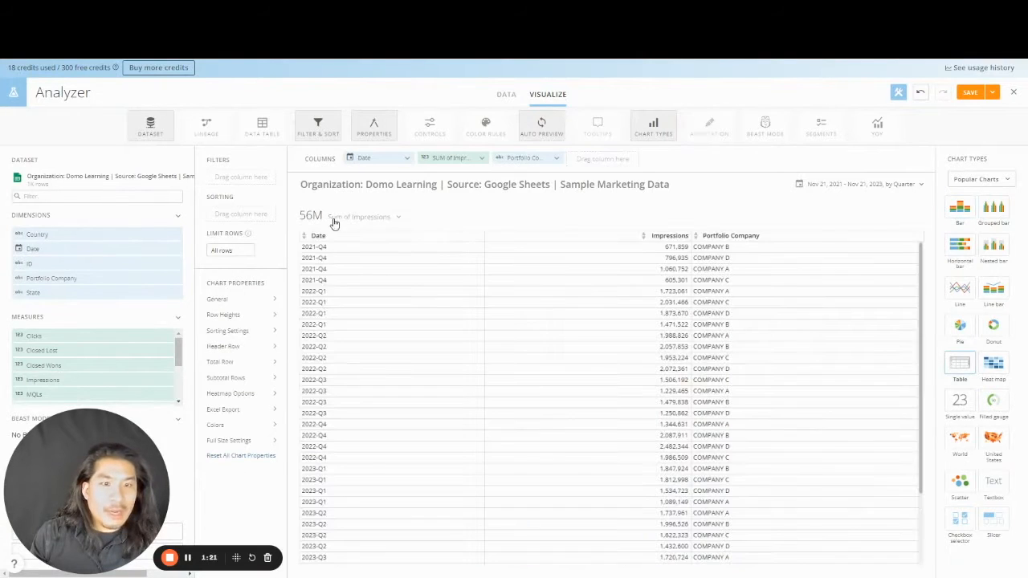
{"action": "left_click", "coordinate": [333, 218]}
{"action": "left_click", "coordinate": [348, 280]}
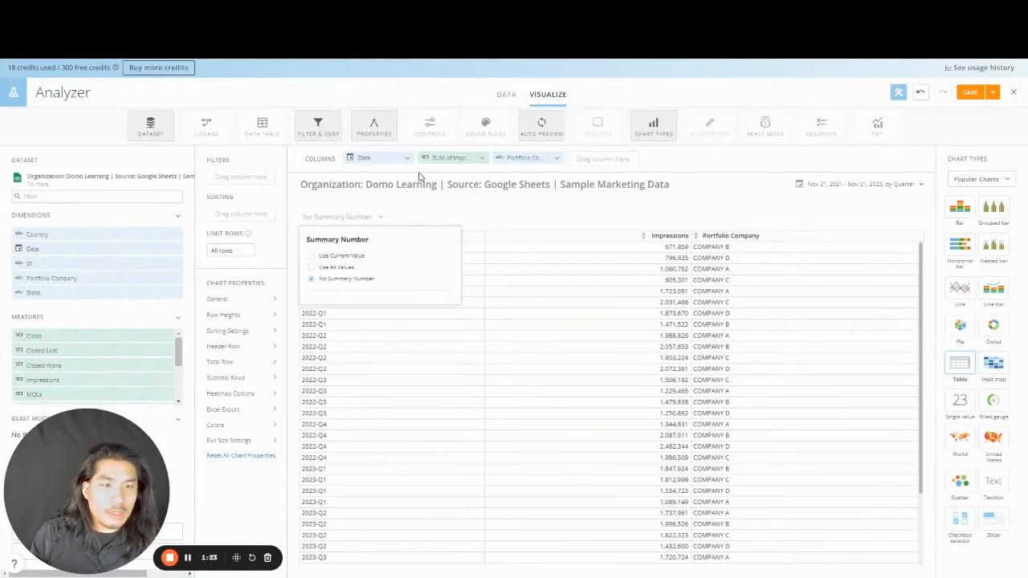
- Retitle the card 'Detailed Table ( All Time )' using a Date range smart text
{"action": "left_click", "coordinate": [398, 186]}
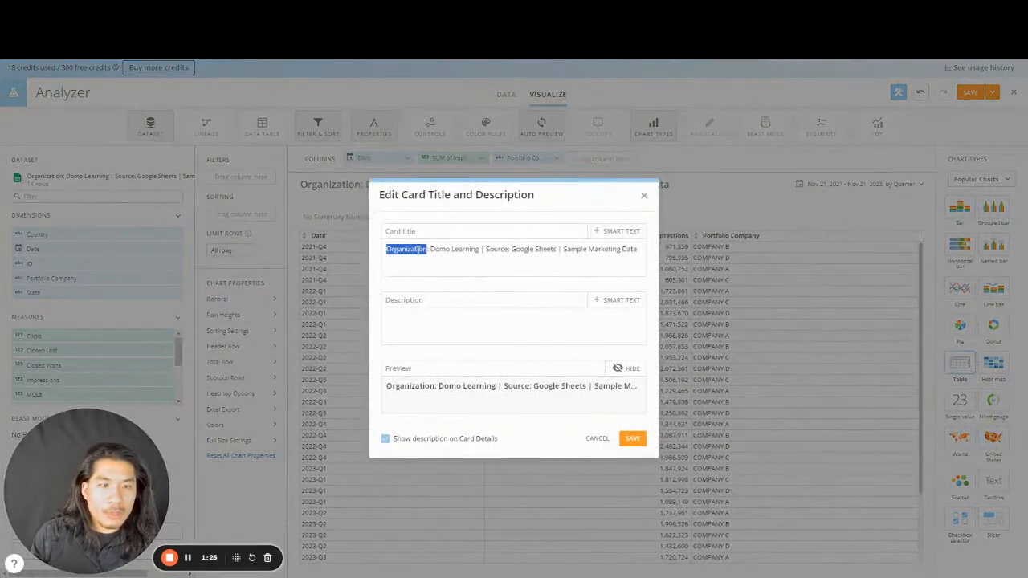
{"action": "key", "text": "ctrl+a"}
{"action": "type", "text": "D"}
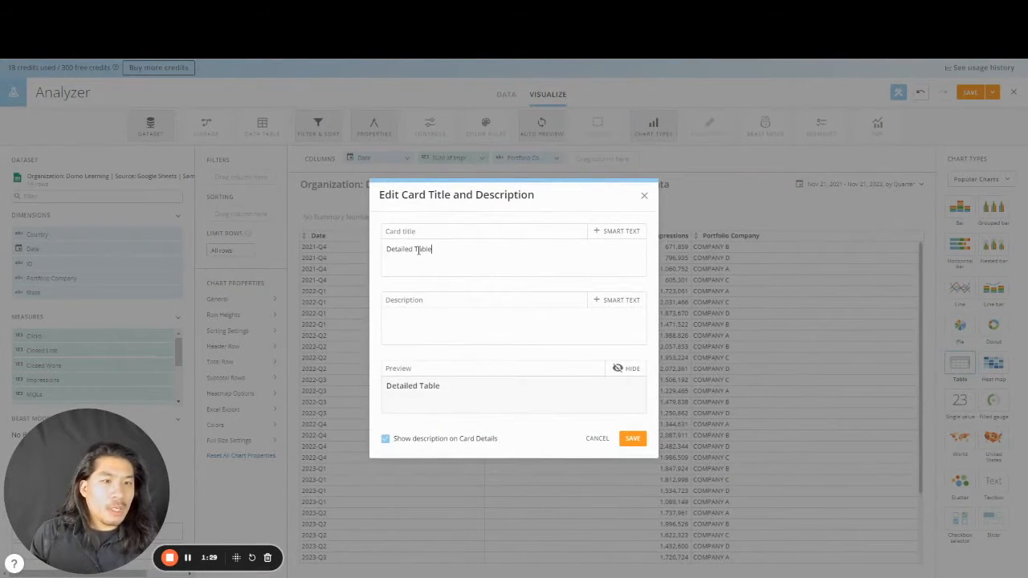
{"action": "left_click", "coordinate": [640, 232]}
{"action": "left_click", "coordinate": [628, 255]}
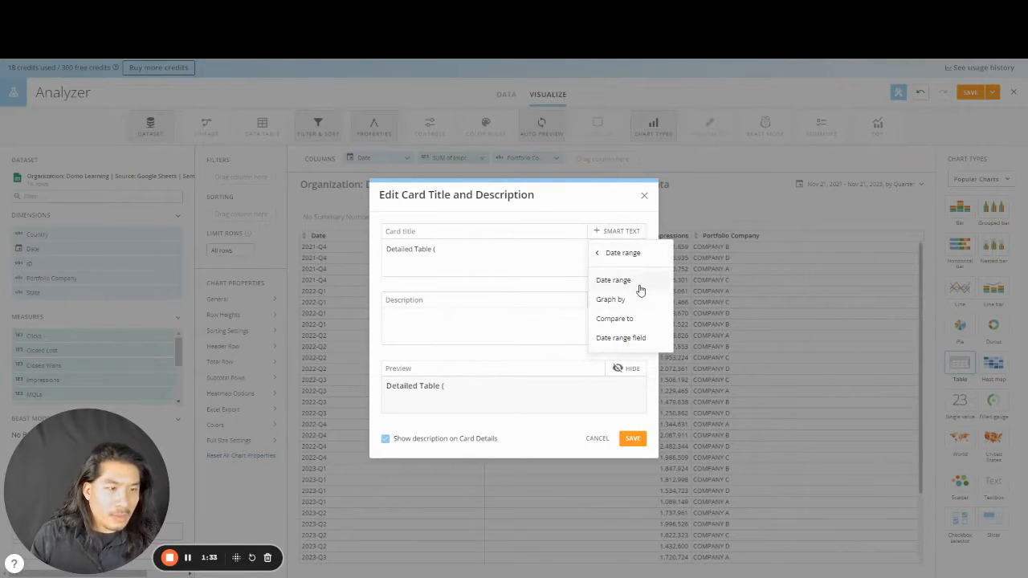
{"action": "left_click", "coordinate": [613, 280]}
{"action": "left_click", "coordinate": [535, 250]}
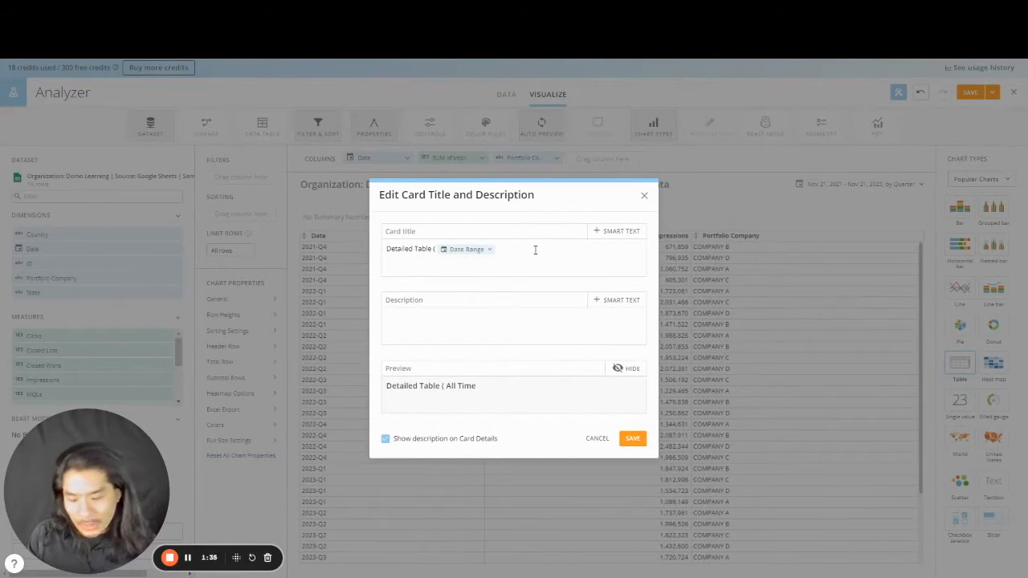
{"action": "left_click", "coordinate": [634, 438]}
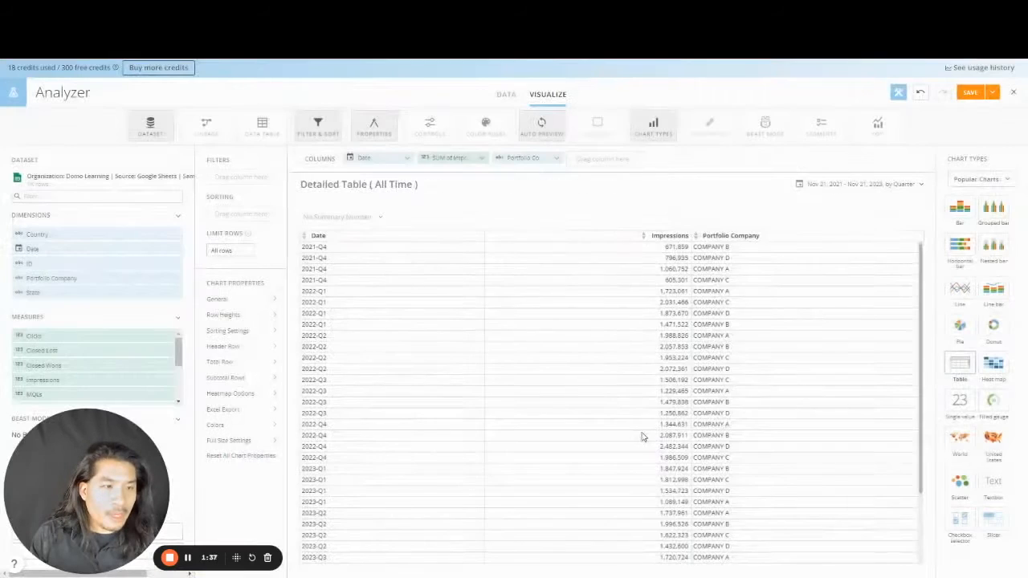
- Set the card's date range to the last 12 months, graphed by month
{"action": "left_click", "coordinate": [881, 187]}
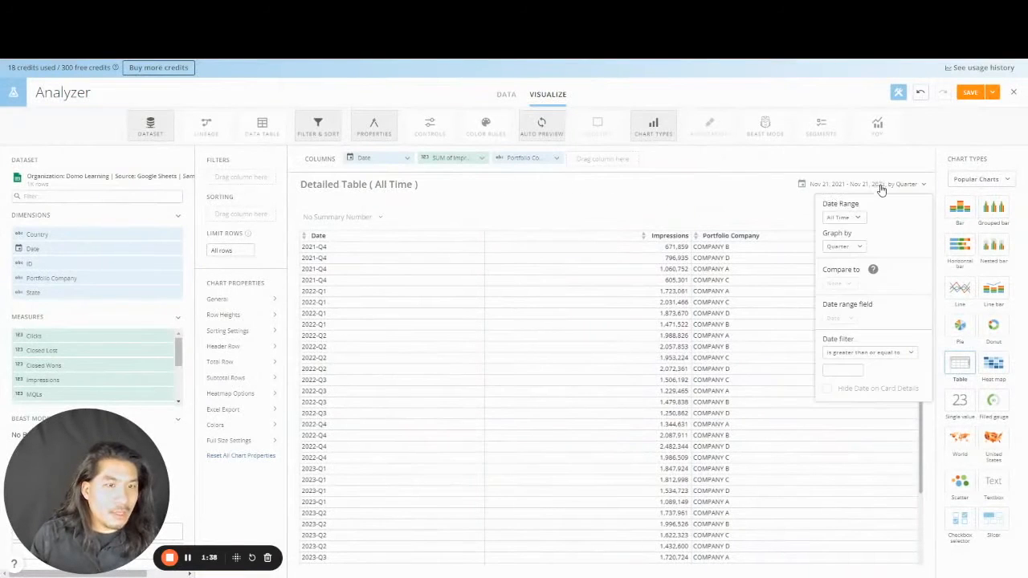
{"action": "left_click", "coordinate": [844, 248]}
{"action": "left_click", "coordinate": [850, 343]}
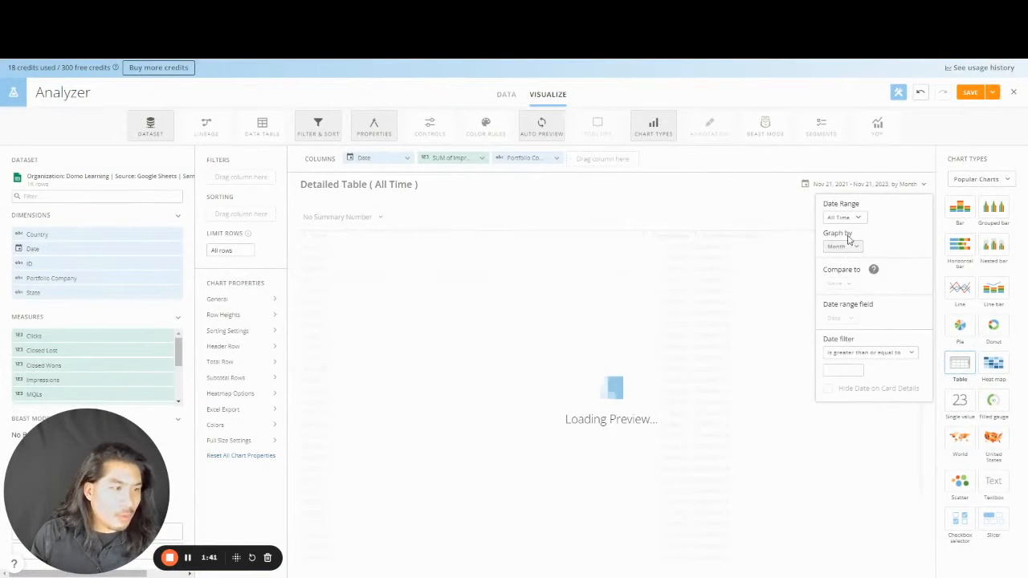
{"action": "left_click", "coordinate": [843, 218]}
{"action": "left_click", "coordinate": [864, 281]}
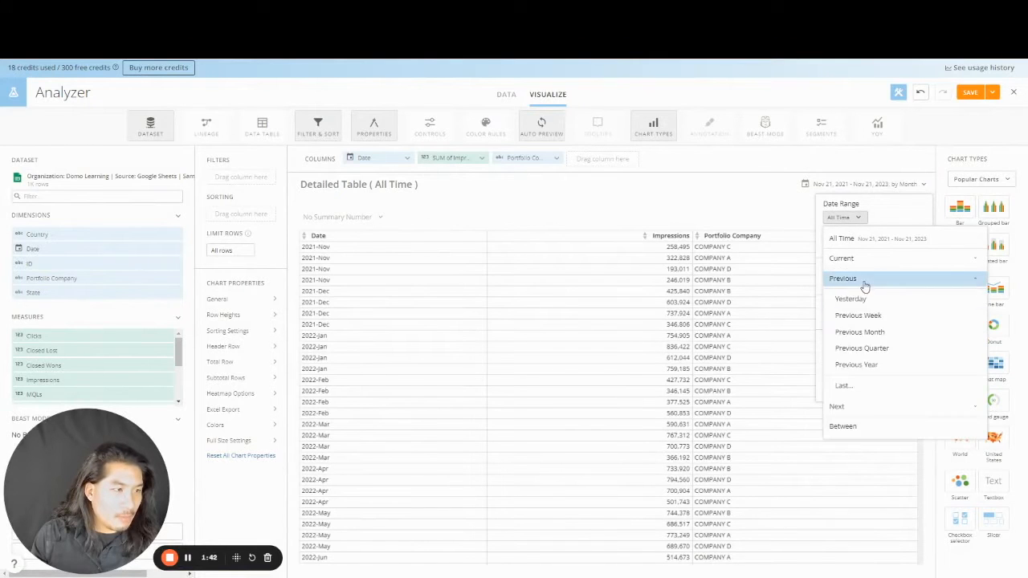
{"action": "left_click", "coordinate": [854, 386]}
{"action": "type", "text": "12"}
{"action": "left_click", "coordinate": [896, 218]}
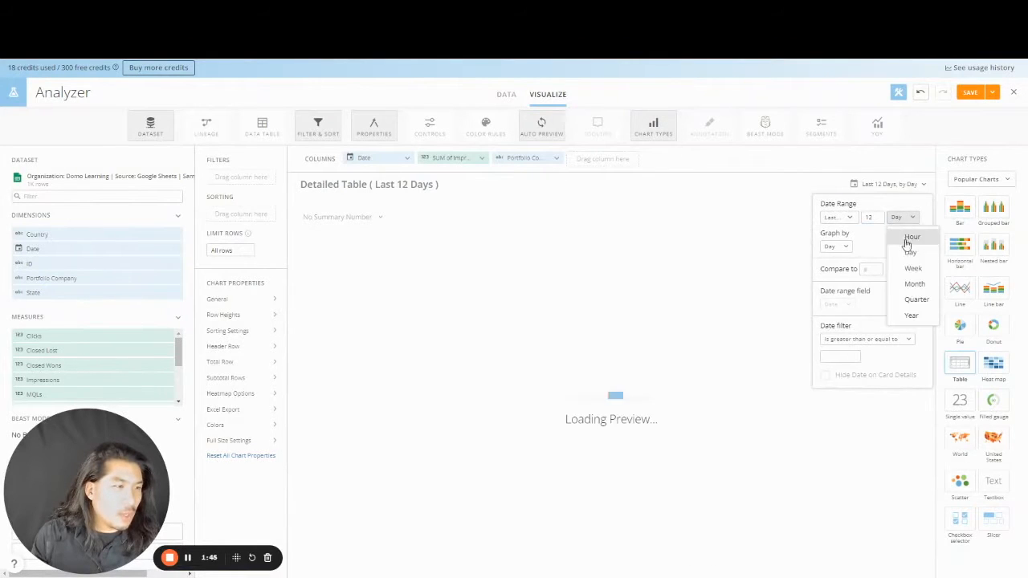
{"action": "left_click", "coordinate": [910, 284]}
{"action": "left_click", "coordinate": [835, 246]}
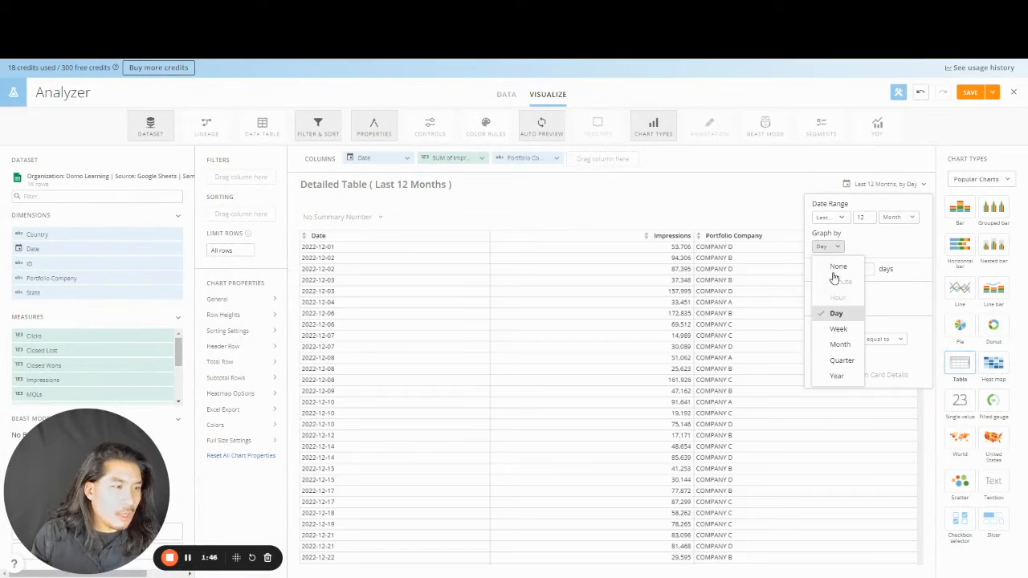
{"action": "left_click", "coordinate": [840, 344]}
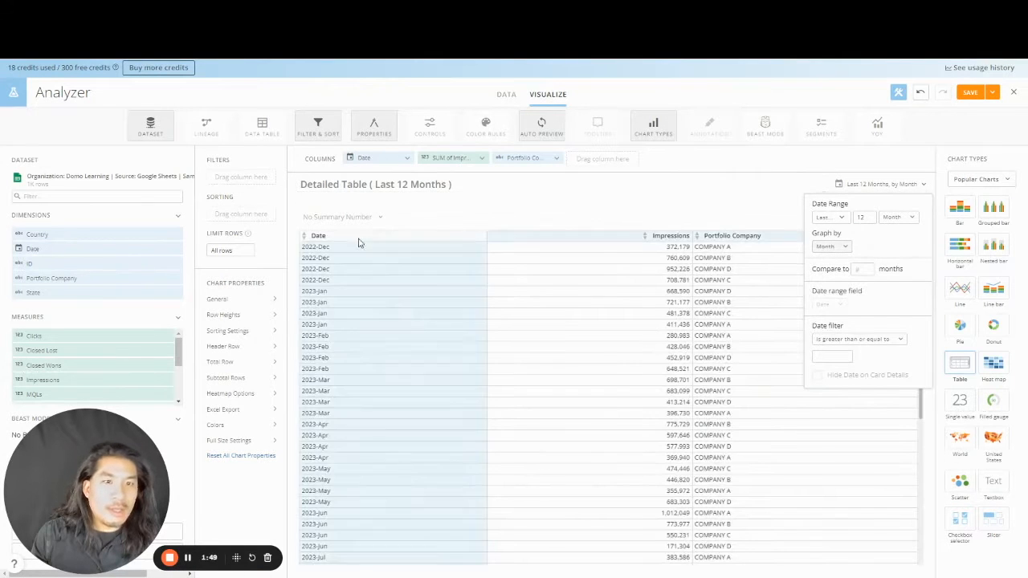
- Fill the header dark blue, add a light grey total row on top, and remove Portfolio Company
{"action": "left_click", "coordinate": [253, 350]}
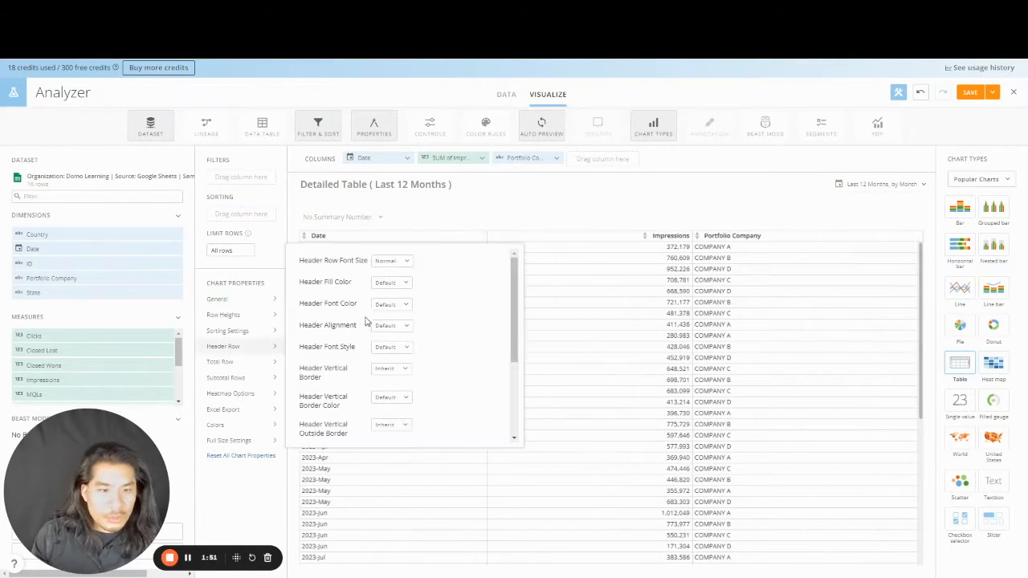
{"action": "left_click", "coordinate": [391, 282]}
{"action": "left_click", "coordinate": [467, 325]}
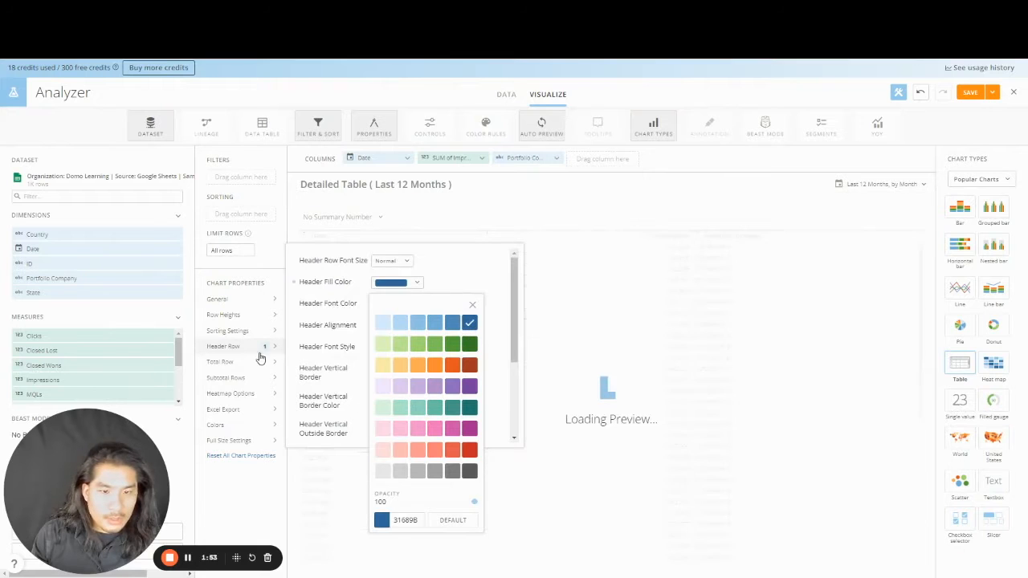
{"action": "left_click", "coordinate": [251, 363]}
{"action": "left_click", "coordinate": [375, 277]}
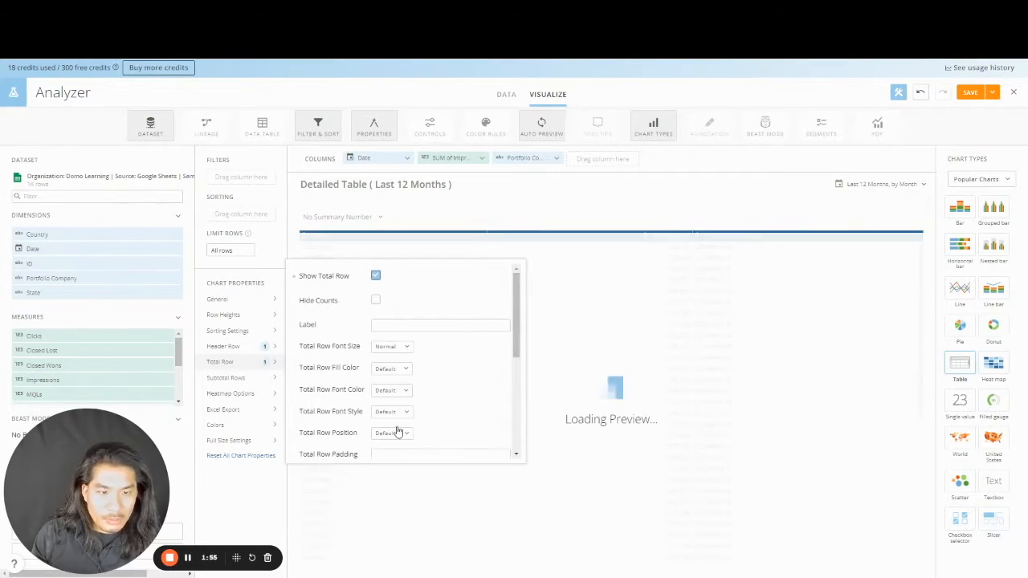
{"action": "left_click", "coordinate": [400, 437]}
{"action": "left_click", "coordinate": [408, 486]}
{"action": "left_click", "coordinate": [393, 368]}
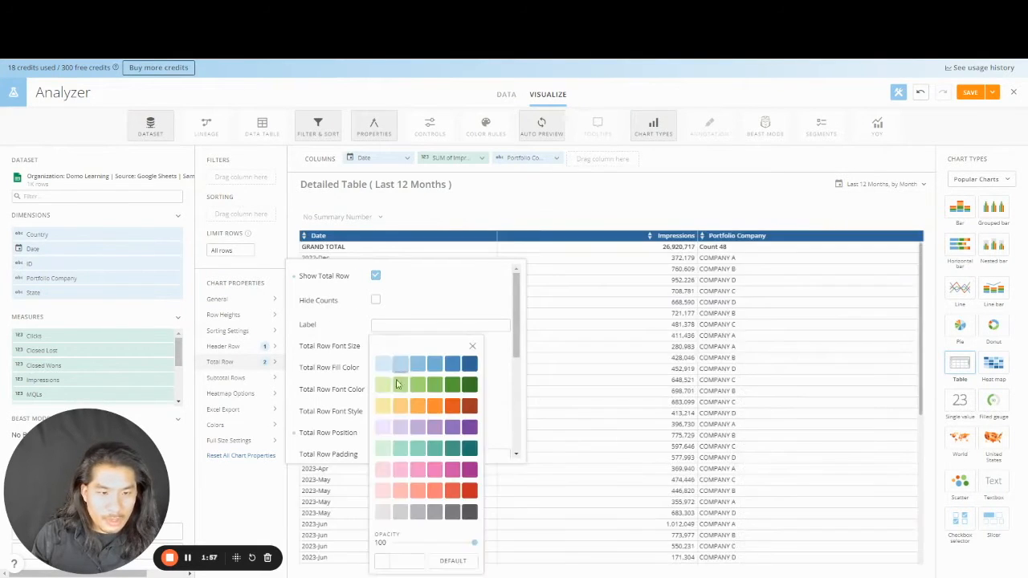
{"action": "left_click", "coordinate": [386, 513]}
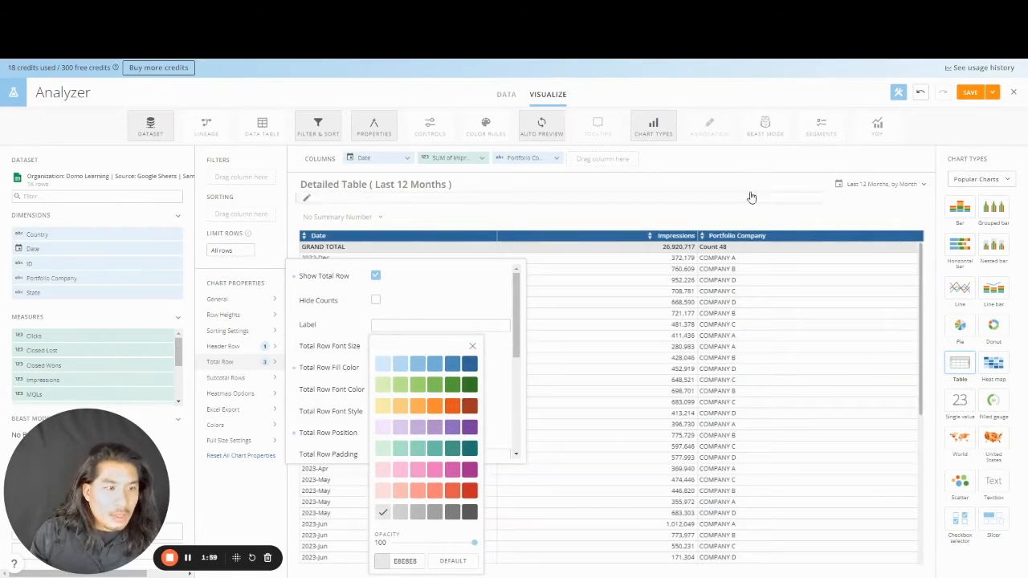
{"action": "left_click", "coordinate": [557, 159]}
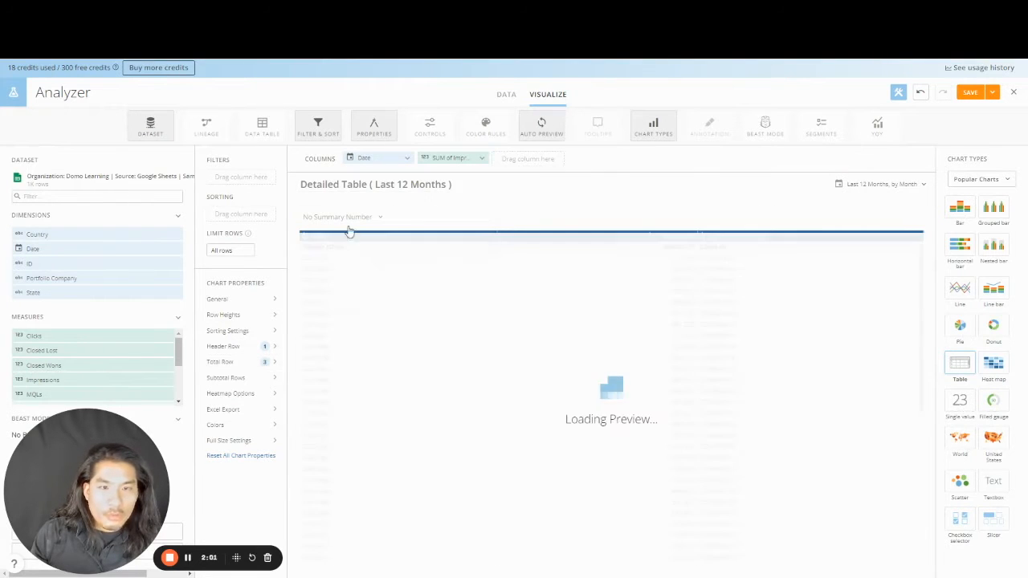
- Add Clicks, Orders, Revenue and Spend as table columns
{"action": "left_click_drag", "start_coordinate": [124, 330], "coordinate": [530, 158]}
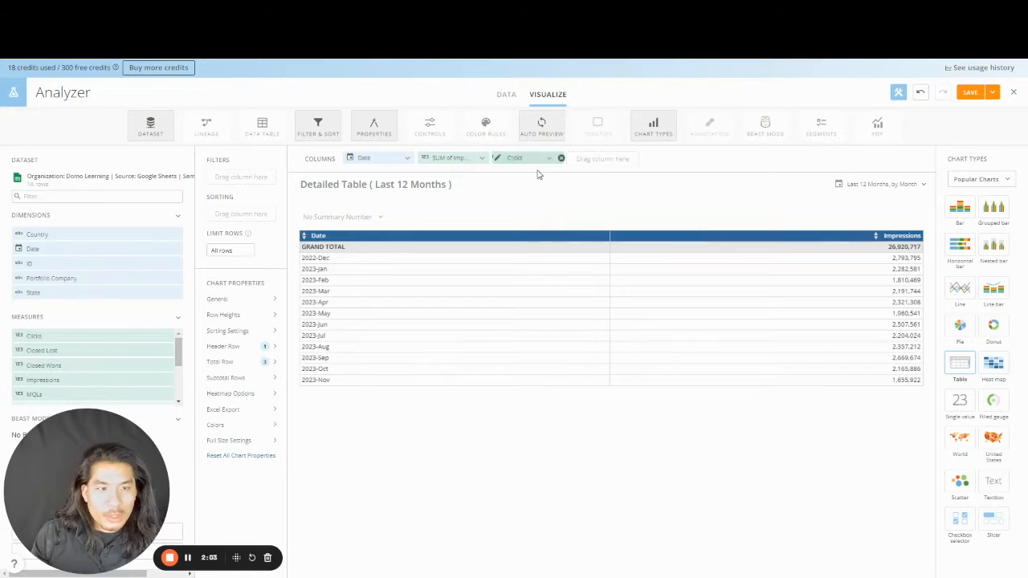
{"action": "scroll", "coordinate": [120, 362], "scroll_direction": "down", "scroll_amount": 3}
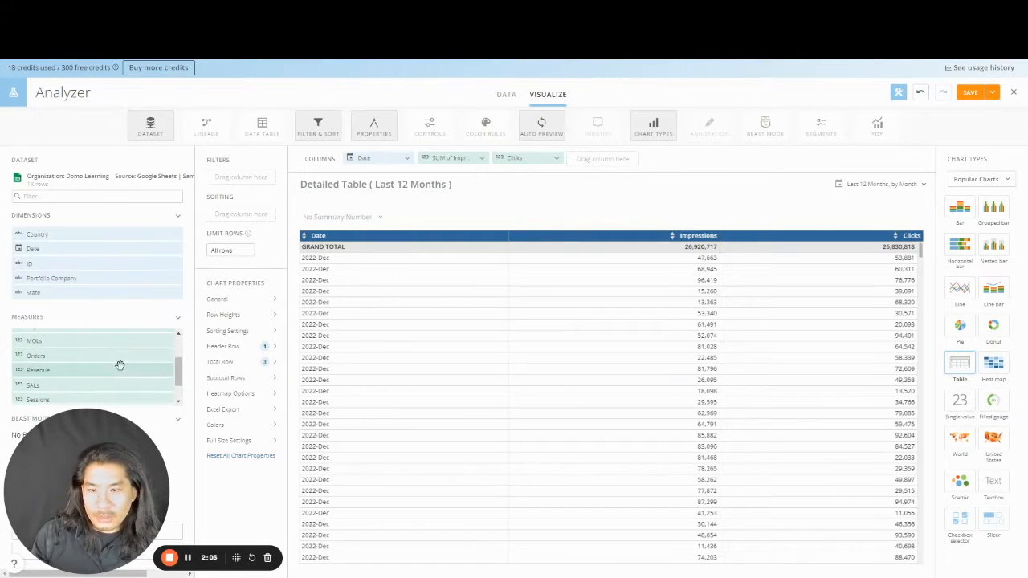
{"action": "left_click_drag", "start_coordinate": [120, 357], "coordinate": [626, 161]}
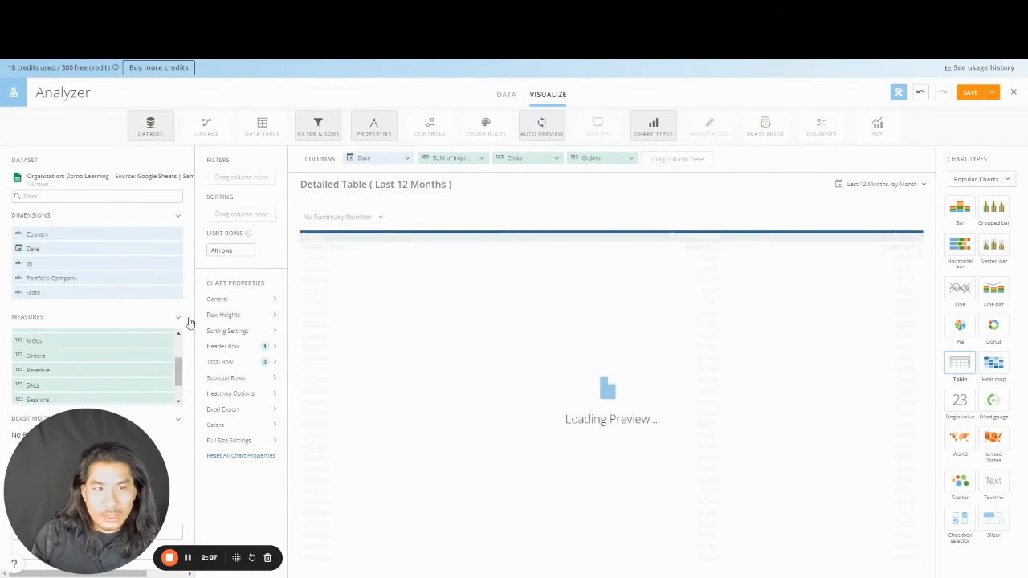
{"action": "left_click_drag", "start_coordinate": [101, 370], "coordinate": [679, 158]}
{"action": "scroll", "coordinate": [70, 377], "scroll_direction": "down", "scroll_amount": 3}
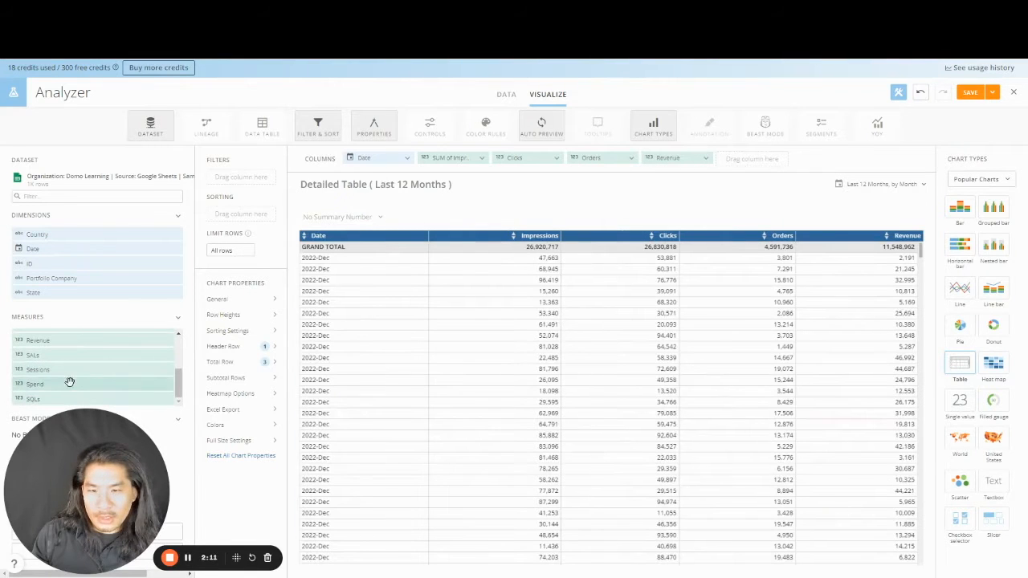
{"action": "left_click_drag", "start_coordinate": [69, 384], "coordinate": [742, 159]}
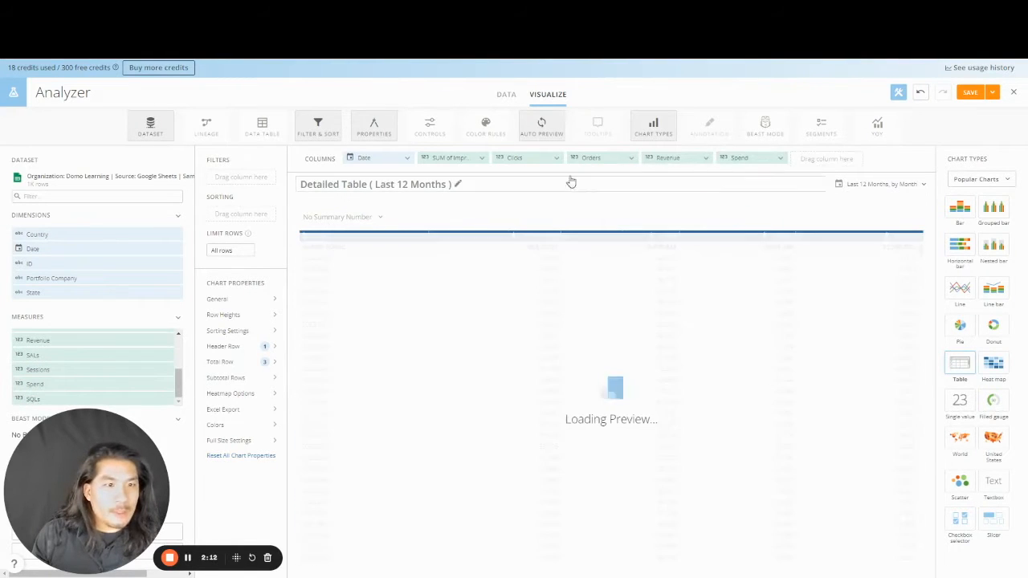
- Set the aggregation of Clicks, Orders, Revenue and Spend to Sum
{"action": "left_click", "coordinate": [508, 155]}
{"action": "left_click", "coordinate": [523, 202]}
{"action": "left_click", "coordinate": [525, 214]}
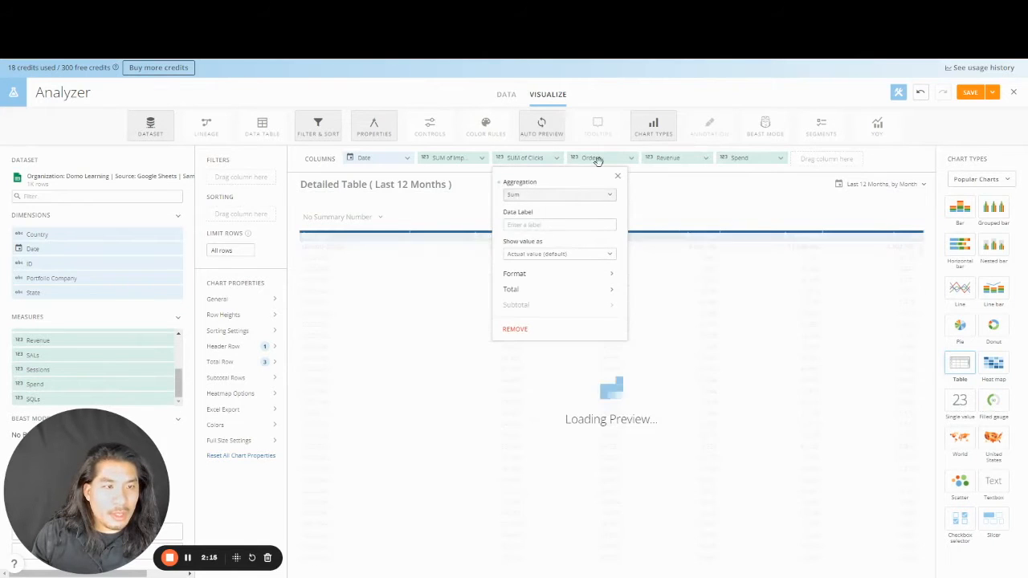
{"action": "left_click", "coordinate": [595, 158]}
{"action": "left_click", "coordinate": [592, 195]}
{"action": "left_click", "coordinate": [601, 213]}
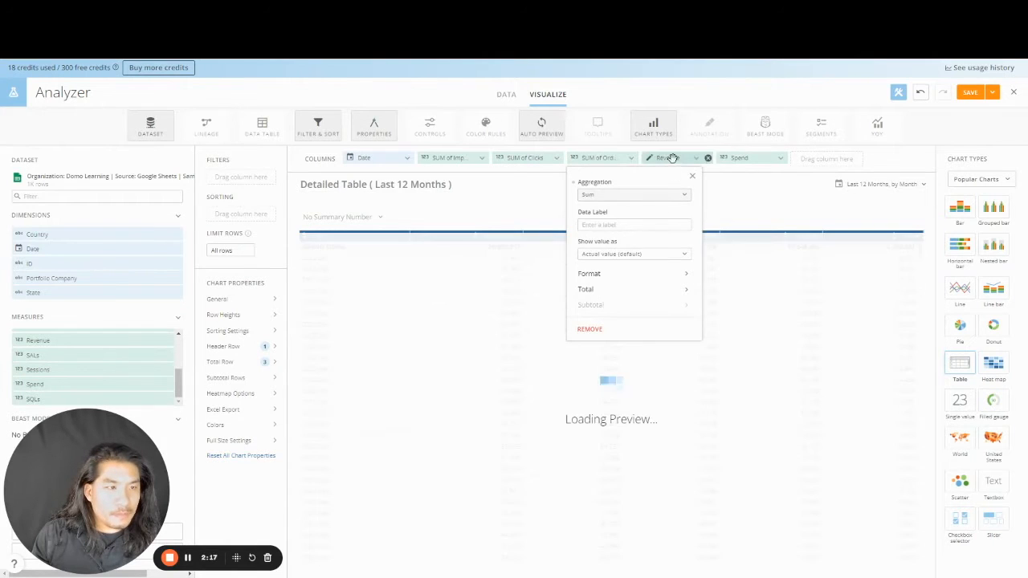
{"action": "left_click", "coordinate": [671, 158]}
{"action": "left_click", "coordinate": [675, 197]}
{"action": "left_click", "coordinate": [679, 214]}
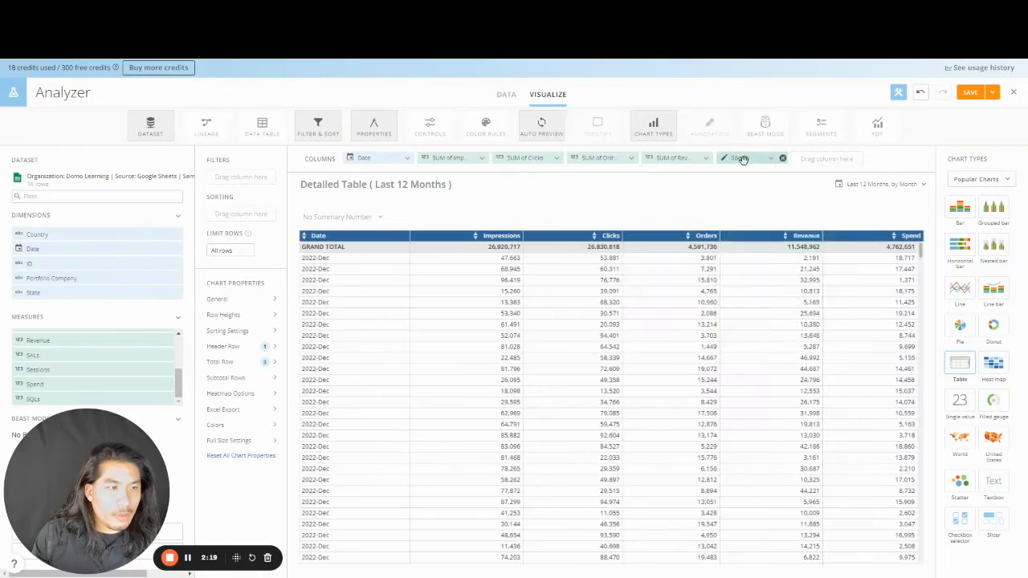
{"action": "left_click", "coordinate": [741, 157]}
{"action": "left_click", "coordinate": [745, 196]}
{"action": "left_click", "coordinate": [751, 214]}
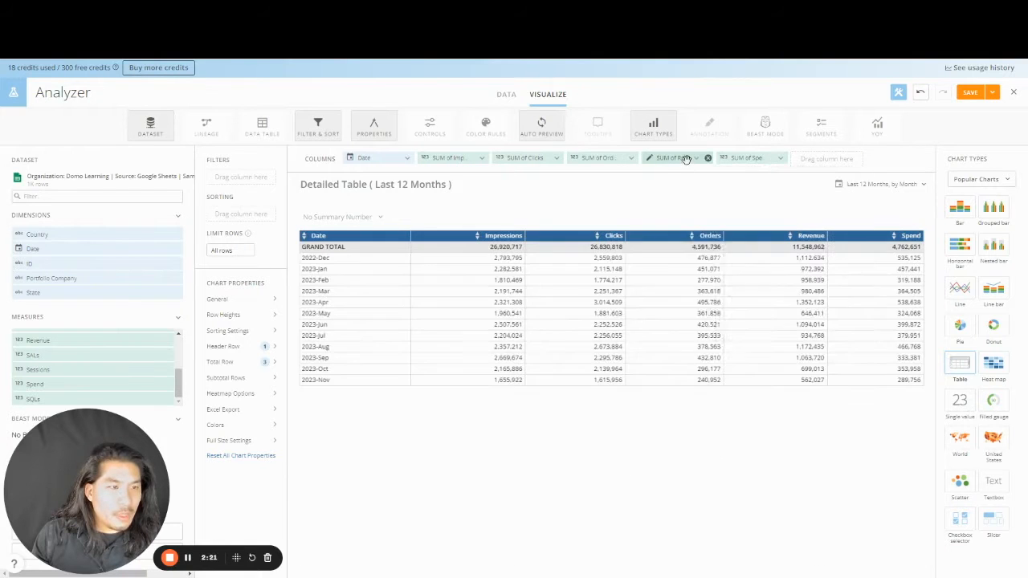
- Format the Revenue column as currency with 0 decimal places
{"action": "left_click", "coordinate": [712, 275]}
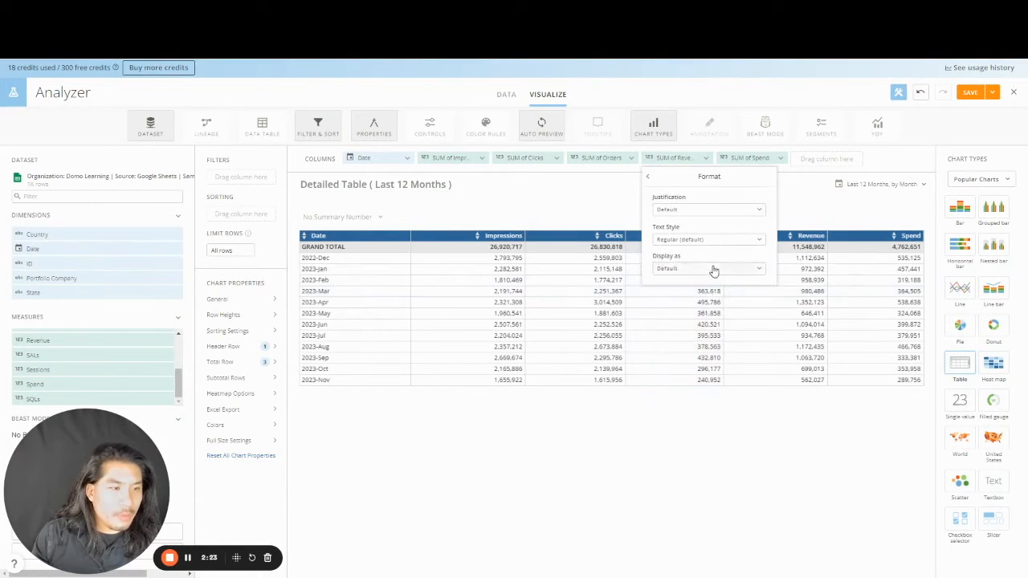
{"action": "left_click", "coordinate": [713, 267]}
{"action": "left_click", "coordinate": [684, 321]}
{"action": "left_click", "coordinate": [692, 309]}
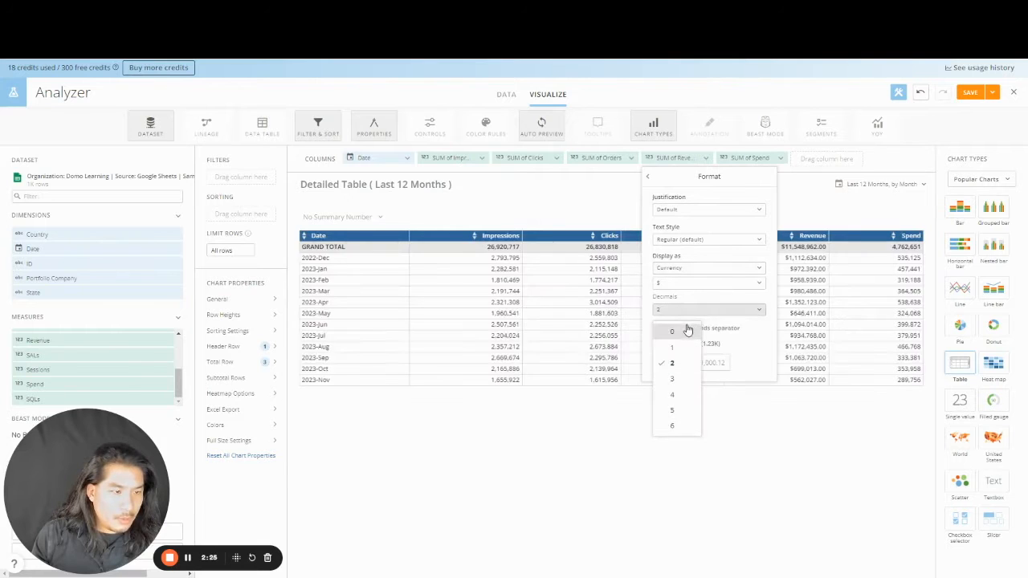
{"action": "left_click", "coordinate": [683, 327]}
- Format the Spend column as currency with 0 decimal places
{"action": "left_click", "coordinate": [748, 159]}
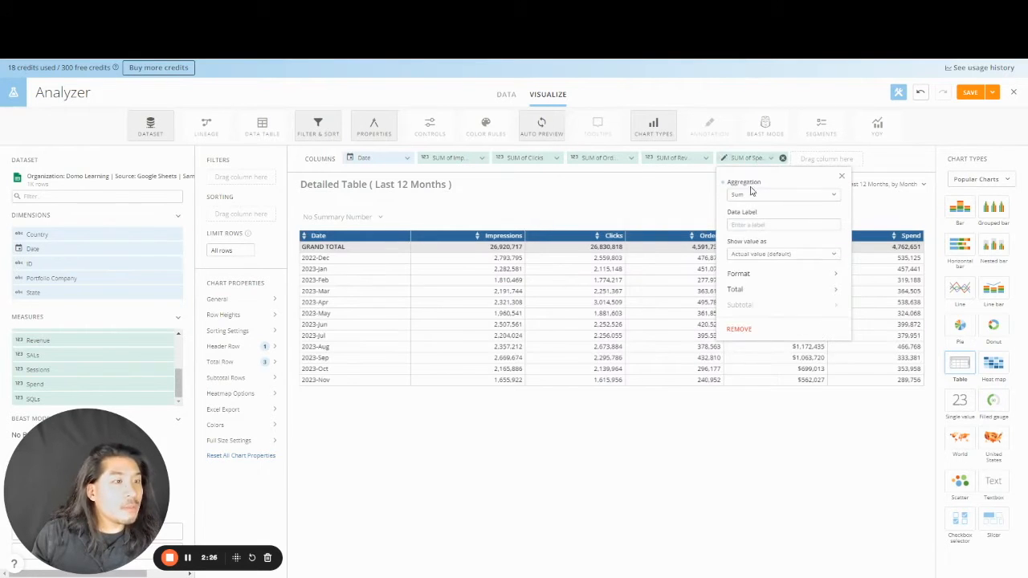
{"action": "left_click", "coordinate": [739, 274]}
{"action": "left_click", "coordinate": [766, 268]}
{"action": "left_click", "coordinate": [764, 322]}
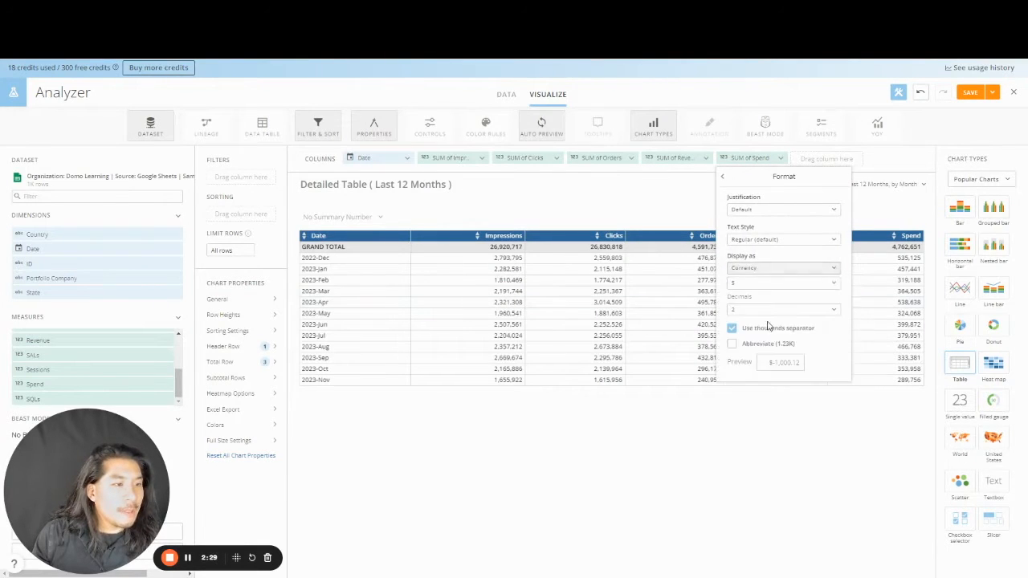
{"action": "left_click", "coordinate": [769, 311]}
{"action": "left_click", "coordinate": [764, 327]}
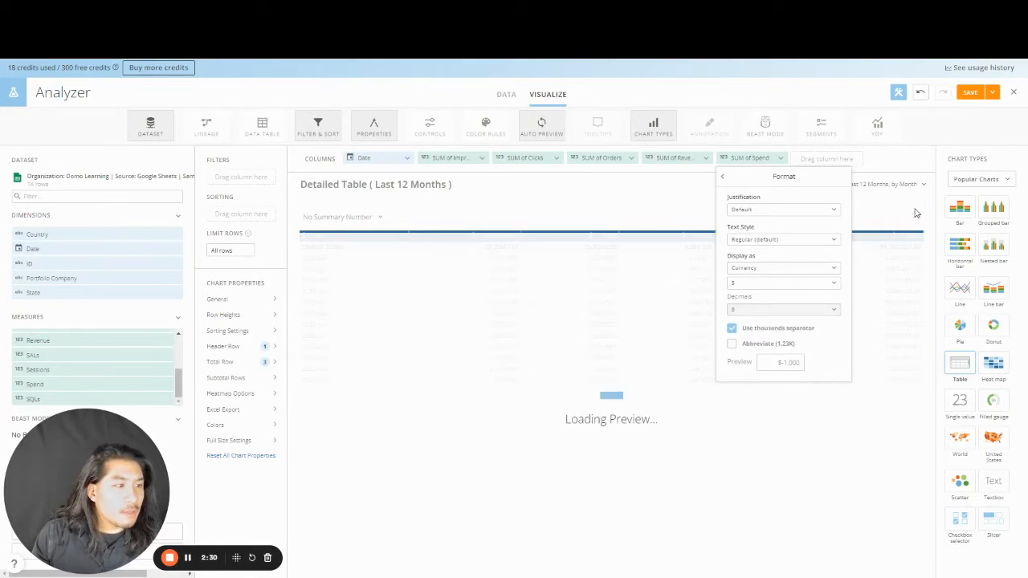
{"action": "left_click", "coordinate": [925, 166]}
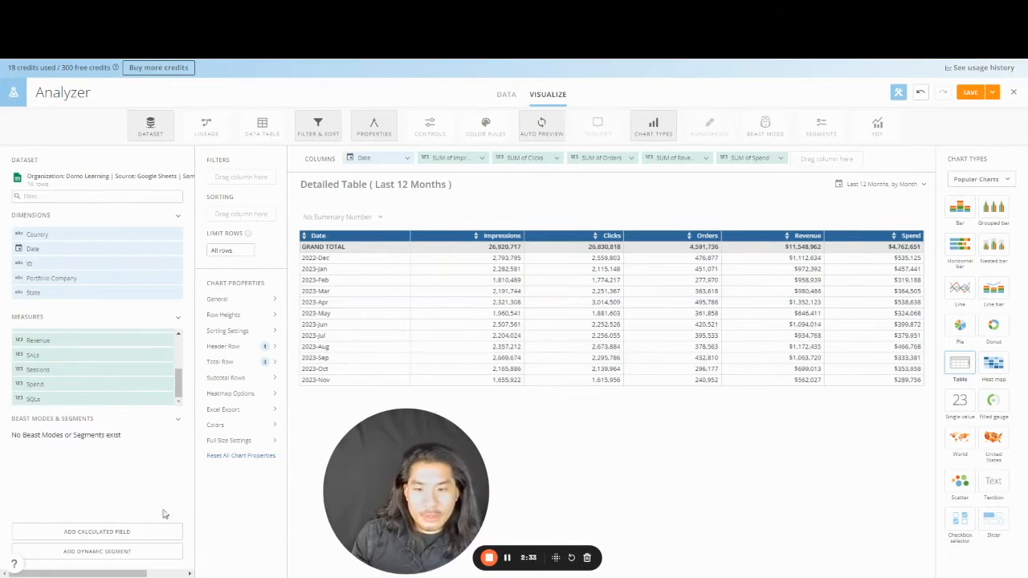
- Create a validated Gross Profit field, SUM(`Revenue`)-SUM(`Spend`), and add it as a table column
{"action": "left_click", "coordinate": [137, 532]}
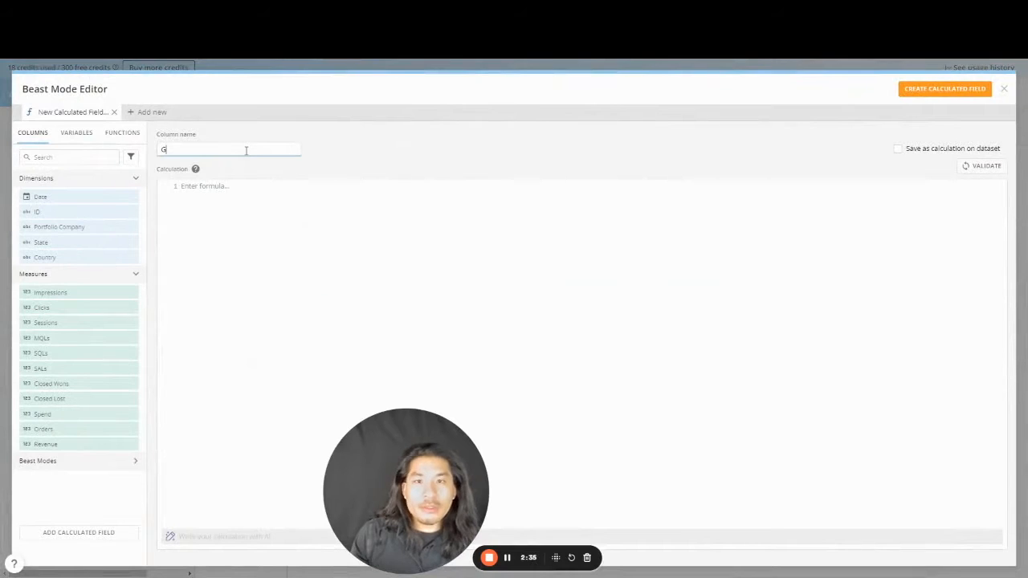
{"action": "type", "text": "G"}
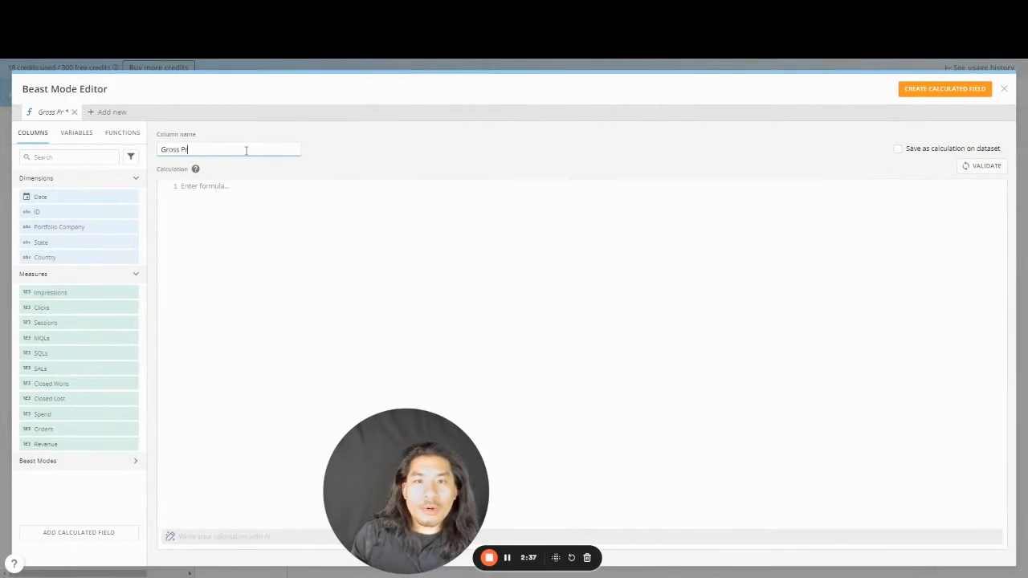
{"action": "key", "text": "Tab"}
{"action": "key", "text": "Tab"}
{"action": "key", "text": "Tab"}
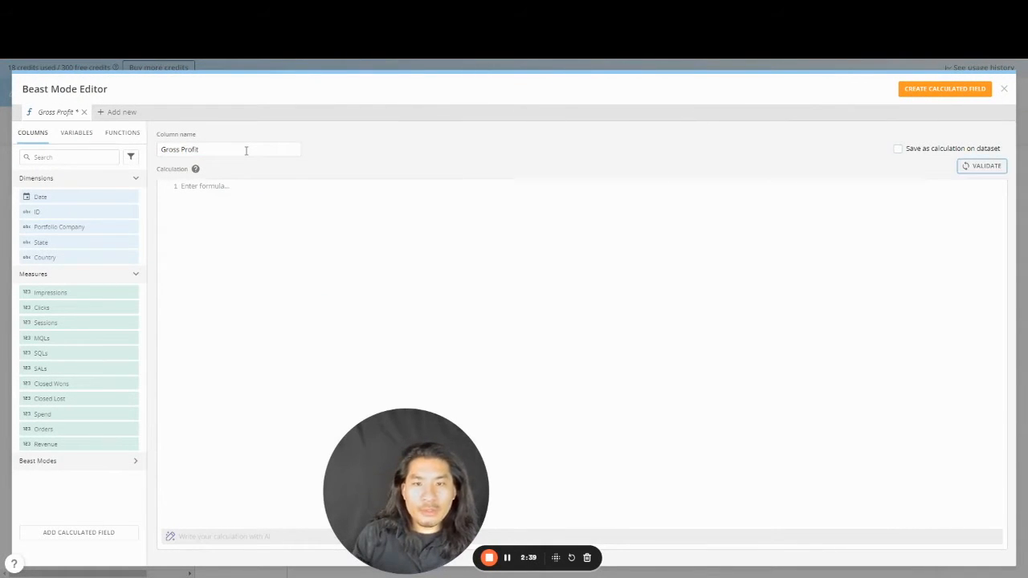
{"action": "type", "text": "SUM("}
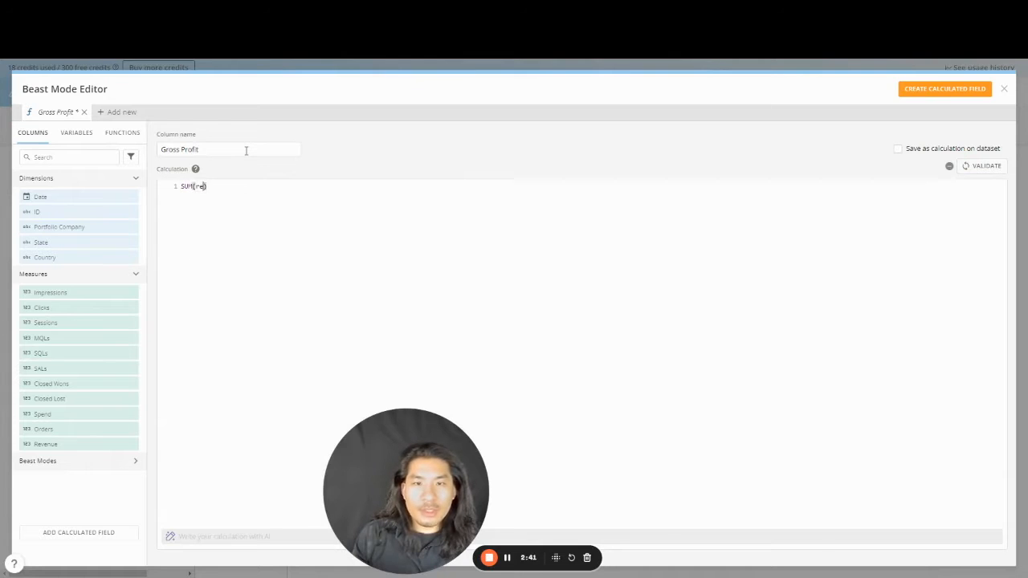
{"action": "type", "text": "re"}
{"action": "key", "text": "Down"}
{"action": "key", "text": "Return"}
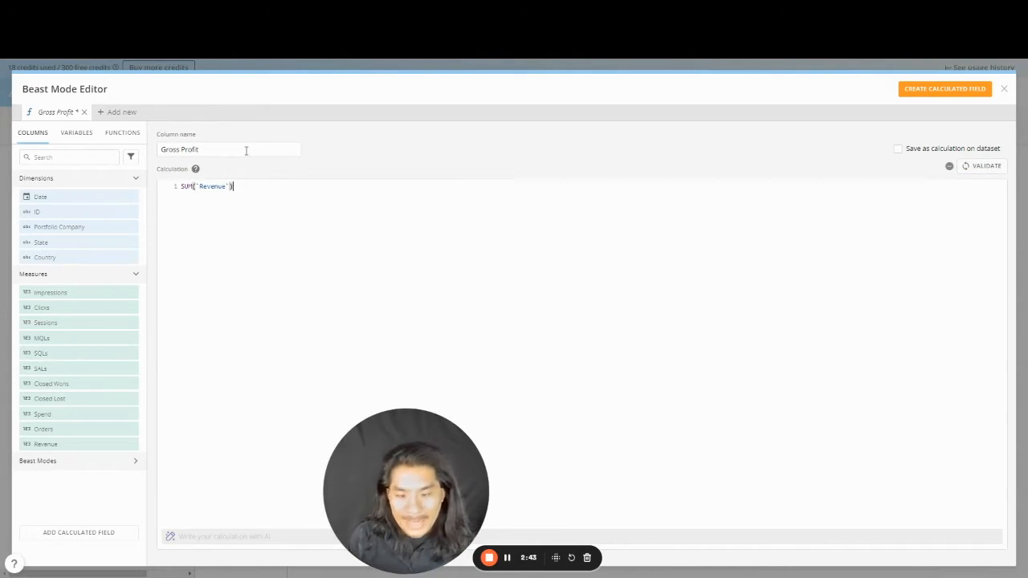
{"action": "type", "text": "-sum("}
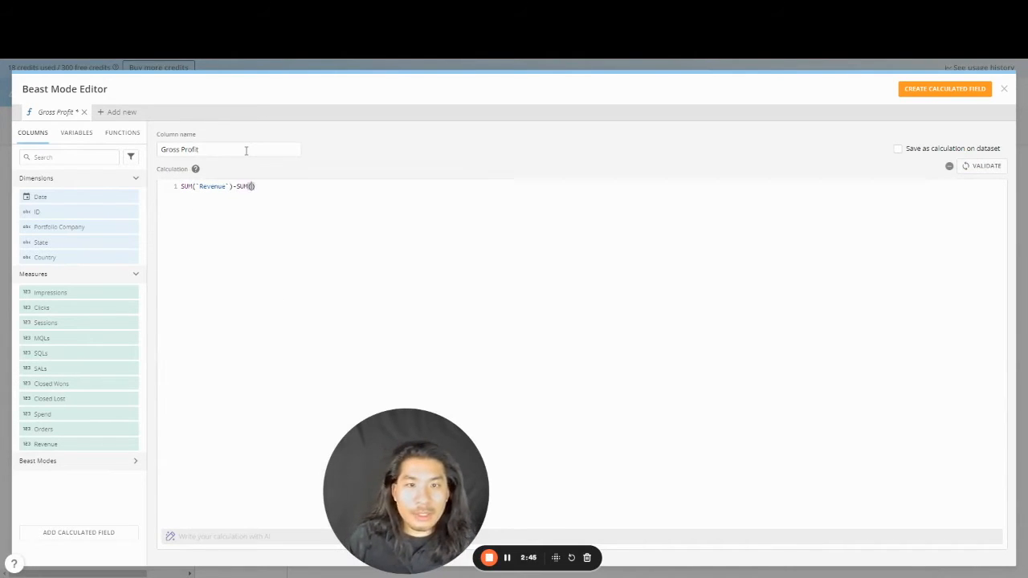
{"action": "type", "text": "sp"}
{"action": "key", "text": "Return"}
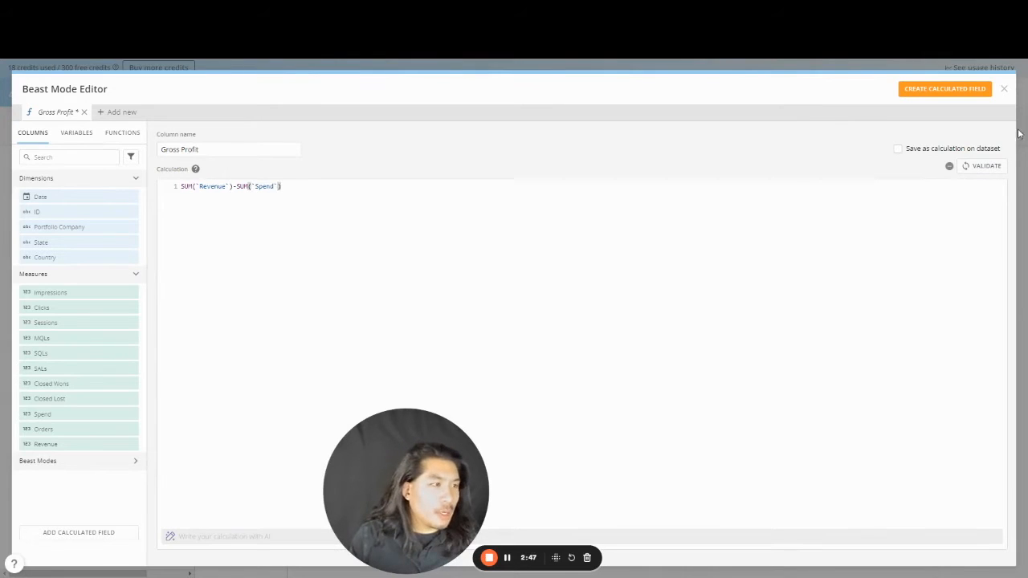
{"action": "left_click", "coordinate": [975, 167]}
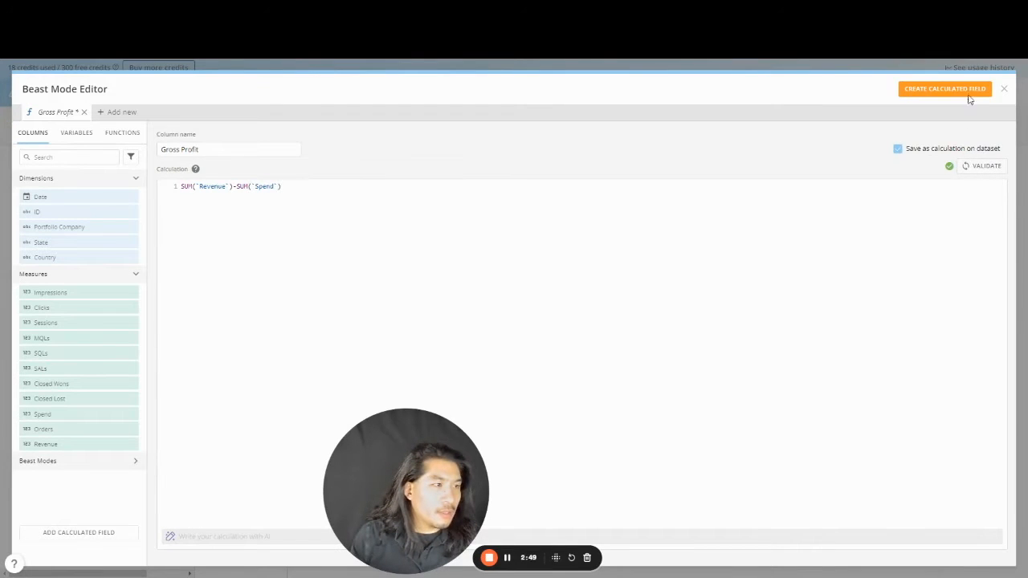
{"action": "left_click", "coordinate": [967, 94]}
{"action": "left_click", "coordinate": [1002, 90]}
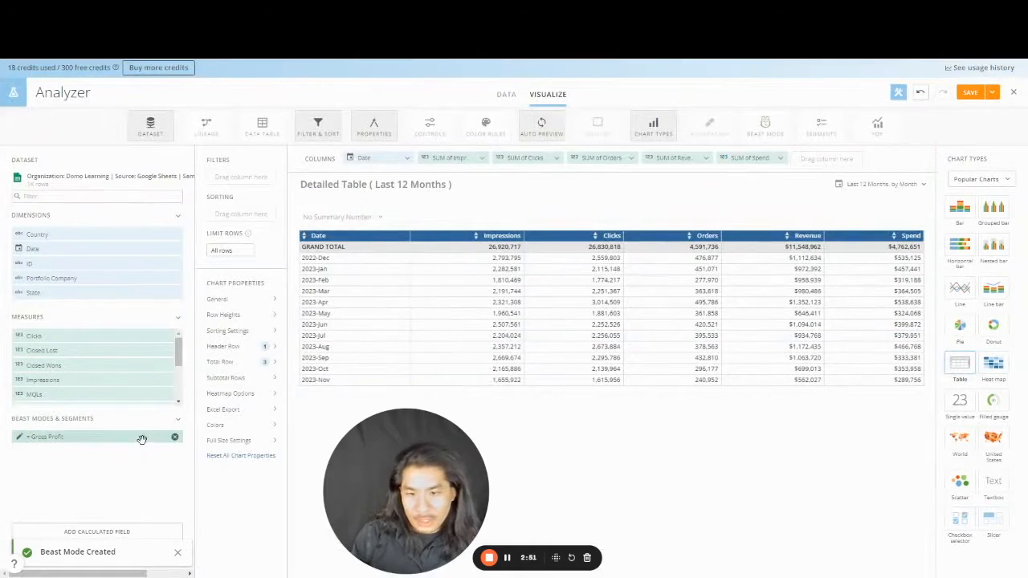
{"action": "left_click_drag", "start_coordinate": [141, 440], "coordinate": [827, 173]}
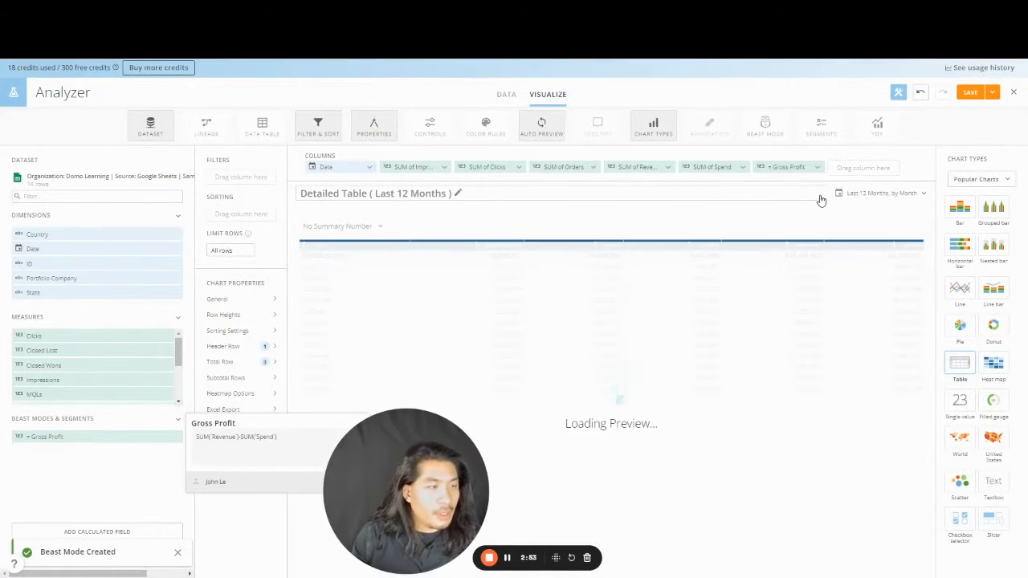
- Create a validated CTR field, sum(`Clicks`)/sum(`Impressions`), and add it as a table column
{"action": "left_click", "coordinate": [103, 532]}
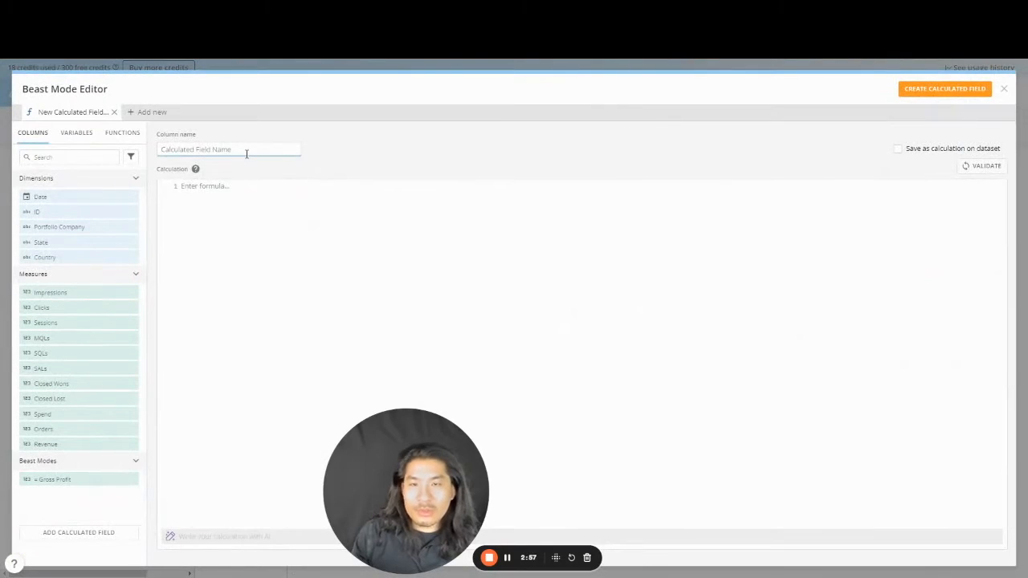
{"action": "type", "text": "CTR"}
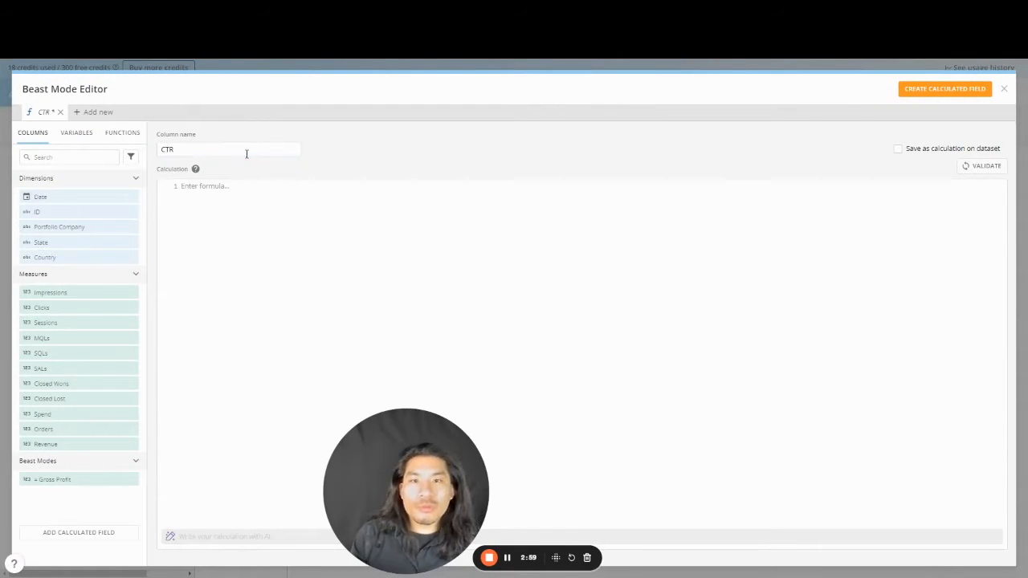
{"action": "type", "text": "sum(c"}
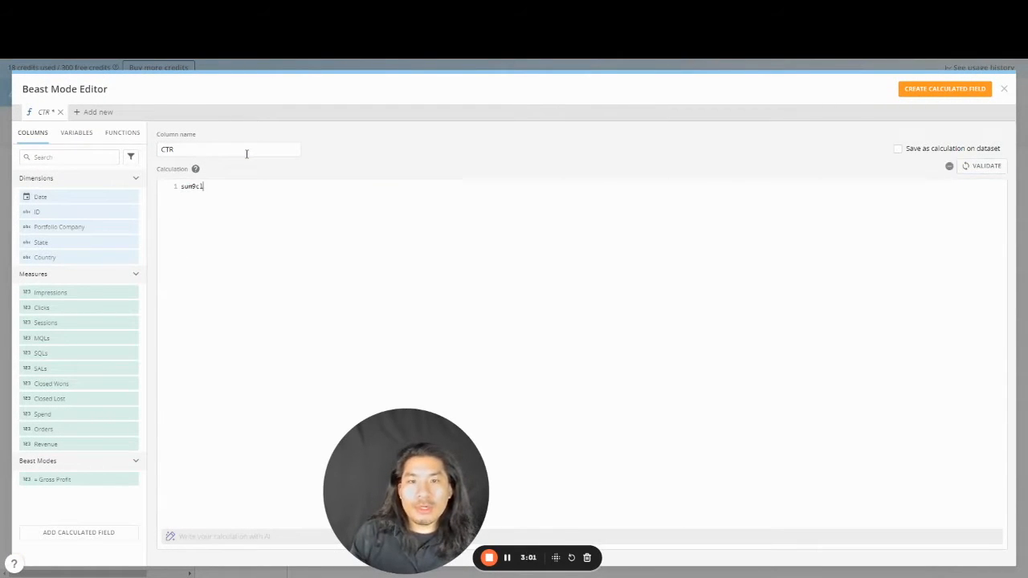
{"action": "type", "text": "l"}
{"action": "key", "text": "Return"}
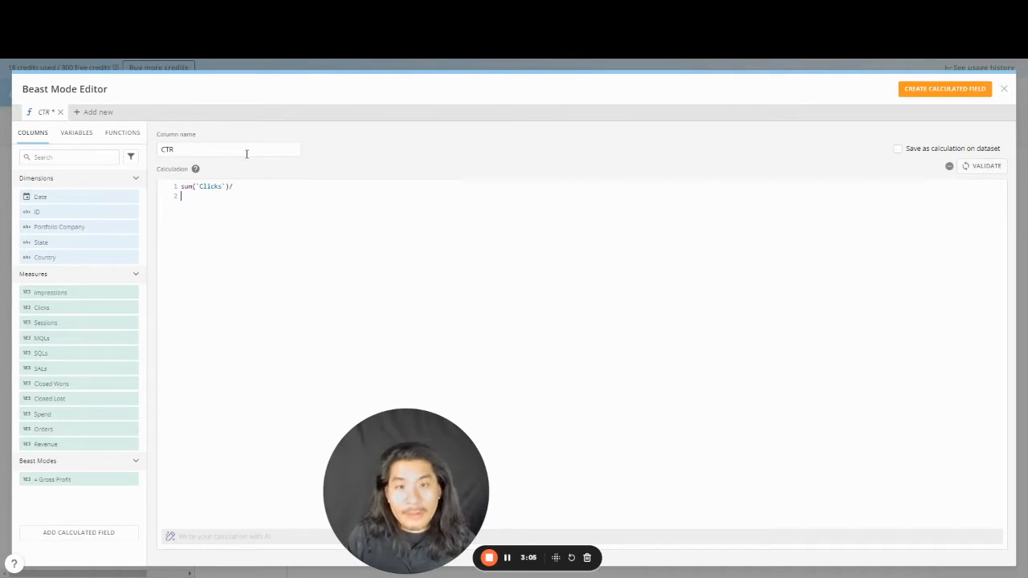
{"action": "type", "text": "sum(imp"}
{"action": "key", "text": "Return"}
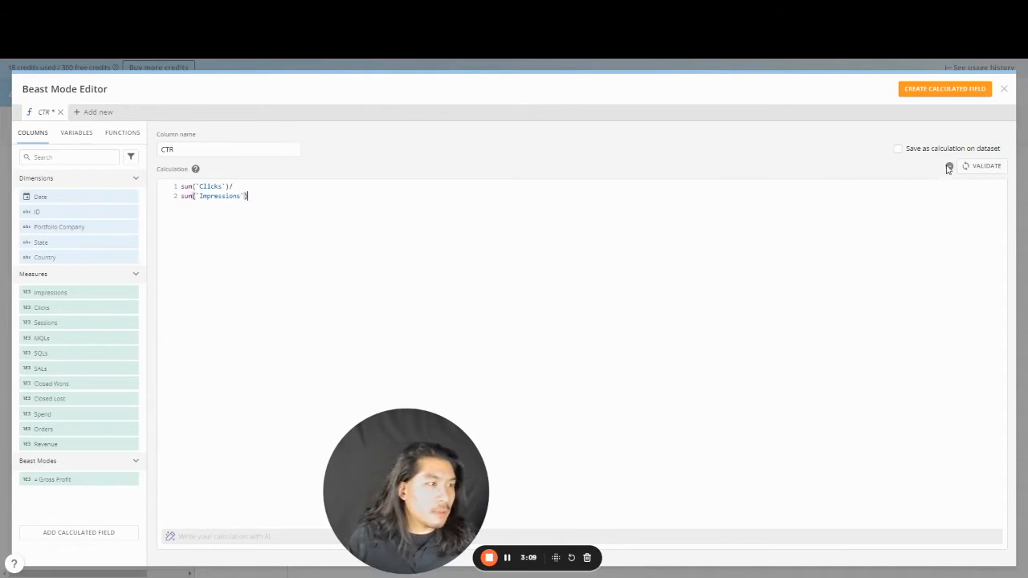
{"action": "left_click", "coordinate": [986, 165]}
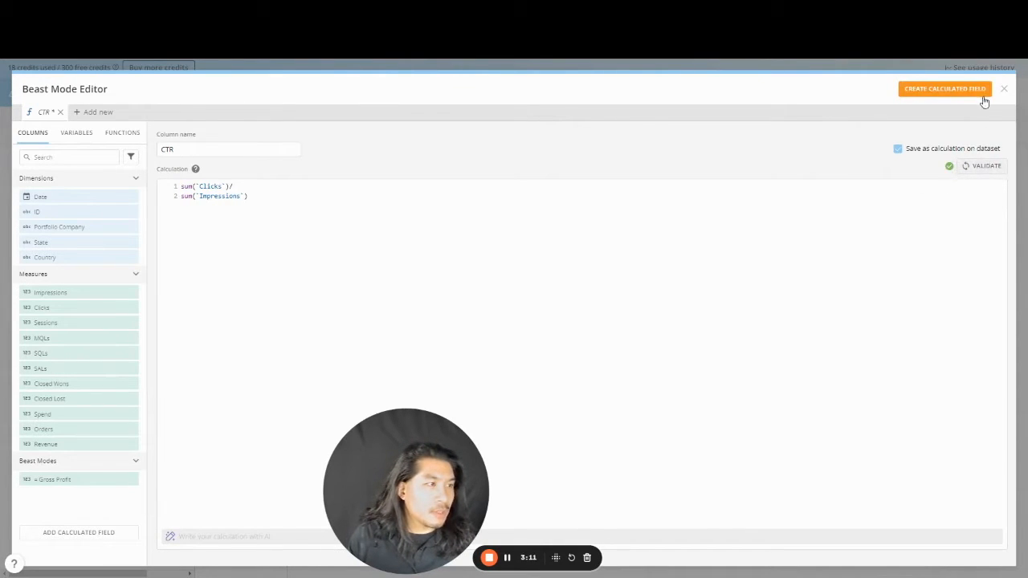
{"action": "left_click", "coordinate": [982, 89]}
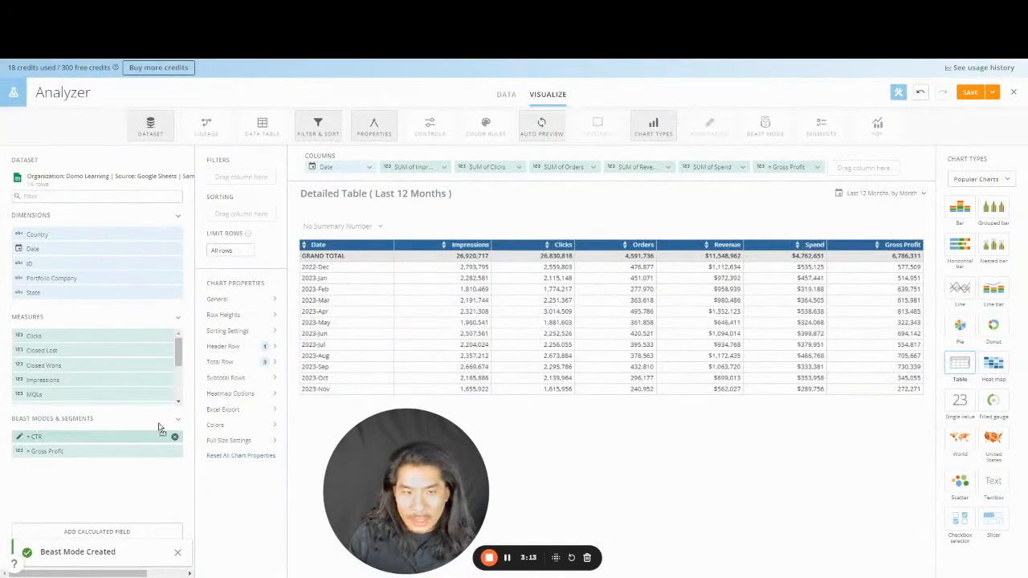
{"action": "left_click_drag", "start_coordinate": [161, 429], "coordinate": [569, 166]}
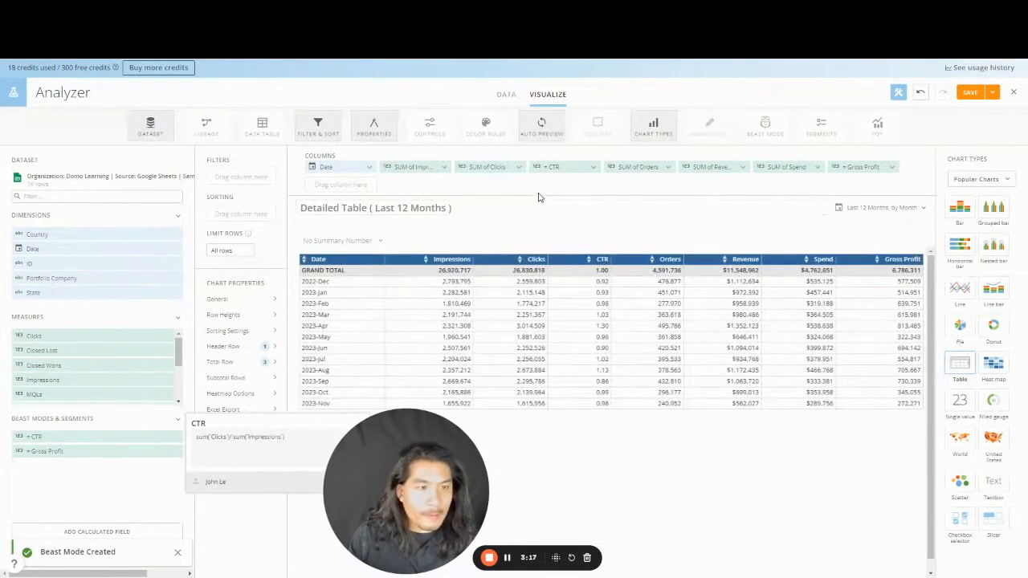
- Format the CTR column as a percentage with 2 decimal places
{"action": "left_click", "coordinate": [562, 169]}
{"action": "left_click", "coordinate": [562, 252]}
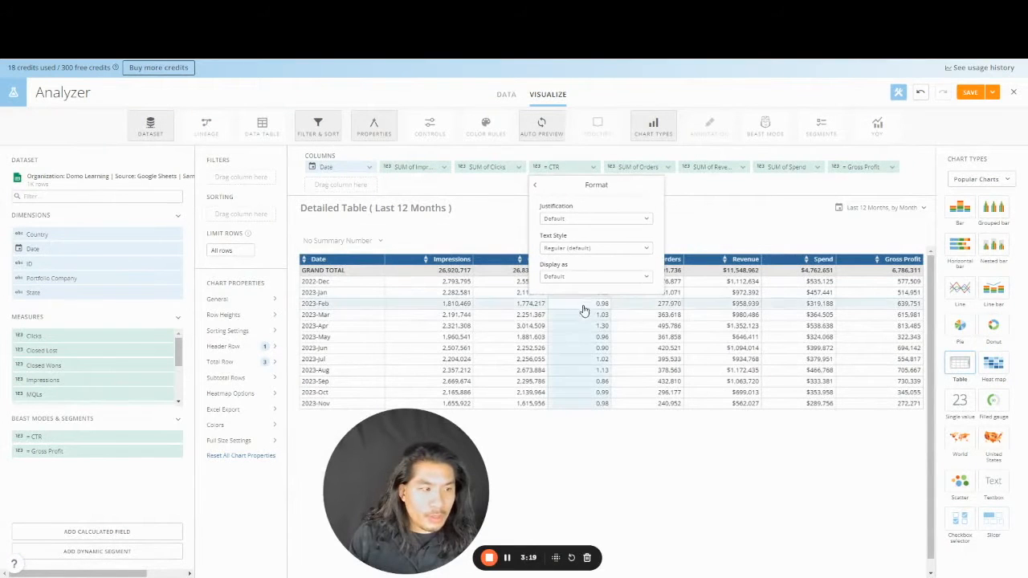
{"action": "left_click", "coordinate": [598, 277]}
{"action": "left_click", "coordinate": [585, 352]}
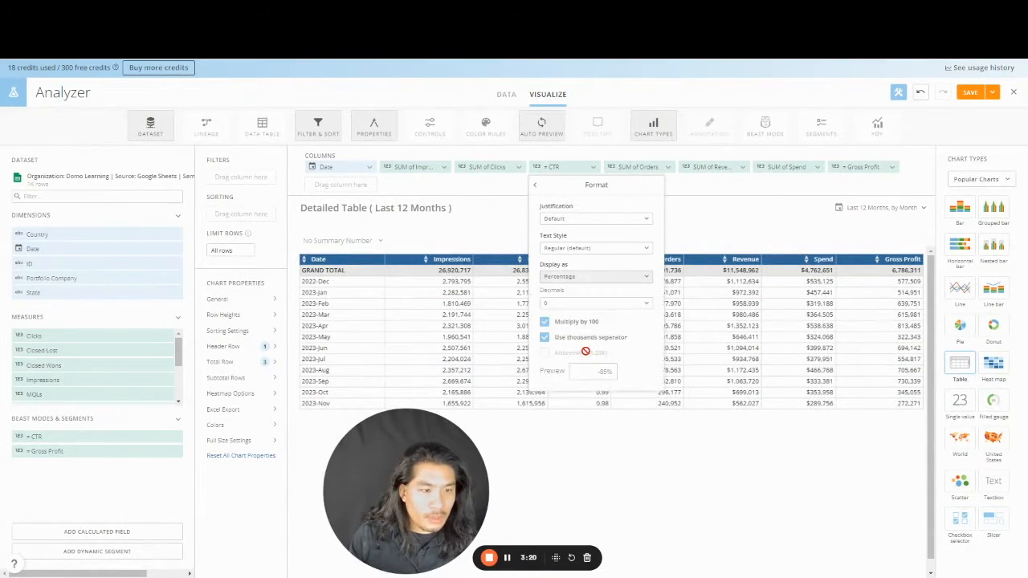
{"action": "left_click", "coordinate": [578, 303]}
{"action": "left_click", "coordinate": [572, 363]}
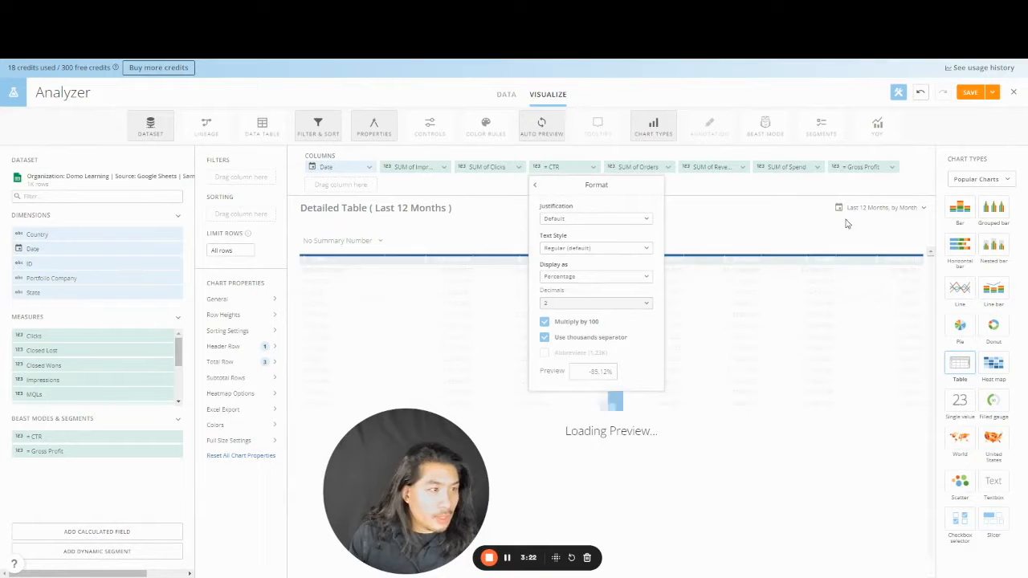
- Format the Gross Profit column as currency with 0 decimal places
{"action": "left_click", "coordinate": [868, 167]}
{"action": "left_click", "coordinate": [871, 257]}
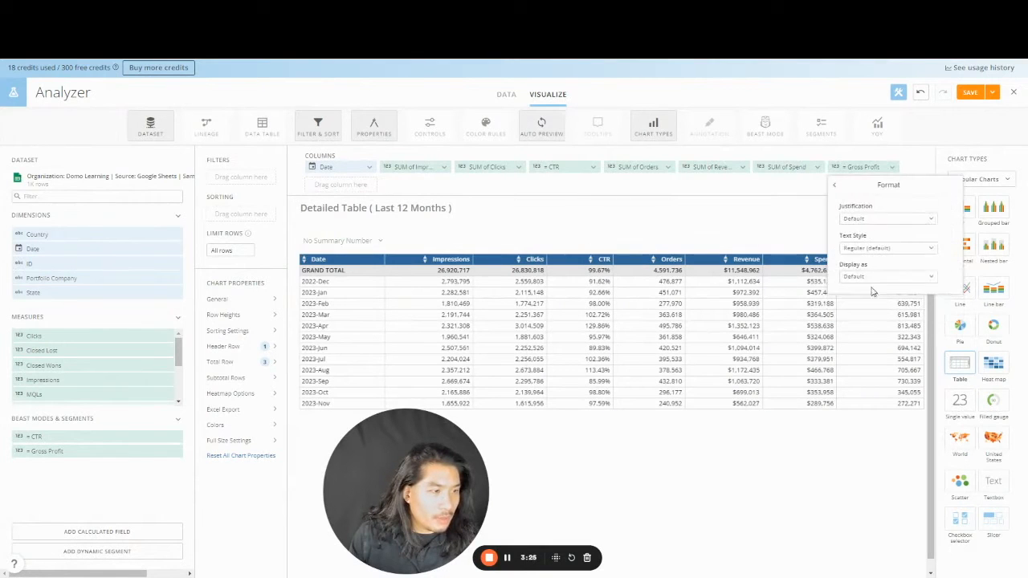
{"action": "left_click", "coordinate": [873, 276]}
{"action": "left_click", "coordinate": [875, 324]}
{"action": "left_click", "coordinate": [876, 319]}
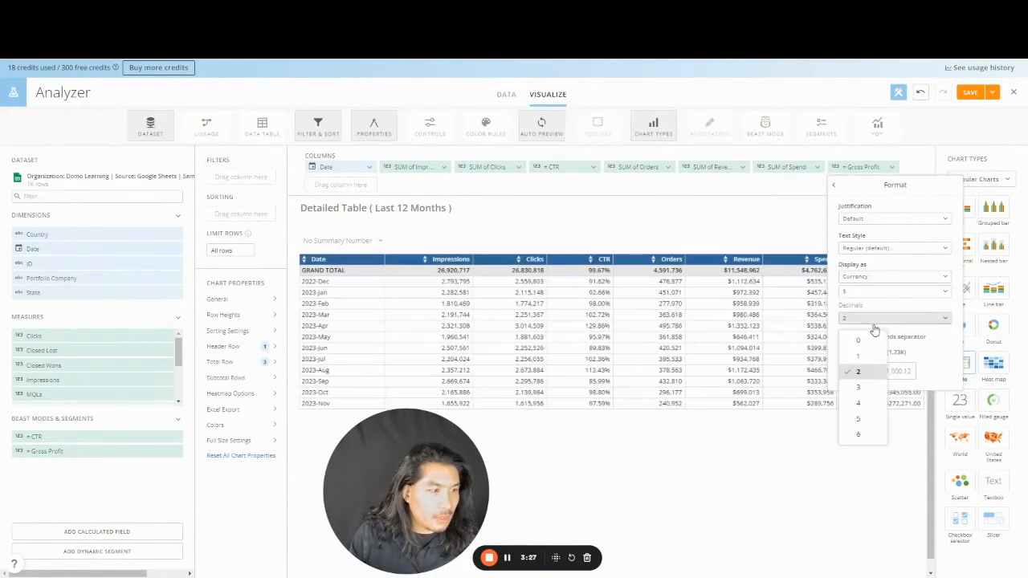
{"action": "left_click", "coordinate": [853, 339]}
{"action": "left_click", "coordinate": [446, 433]}
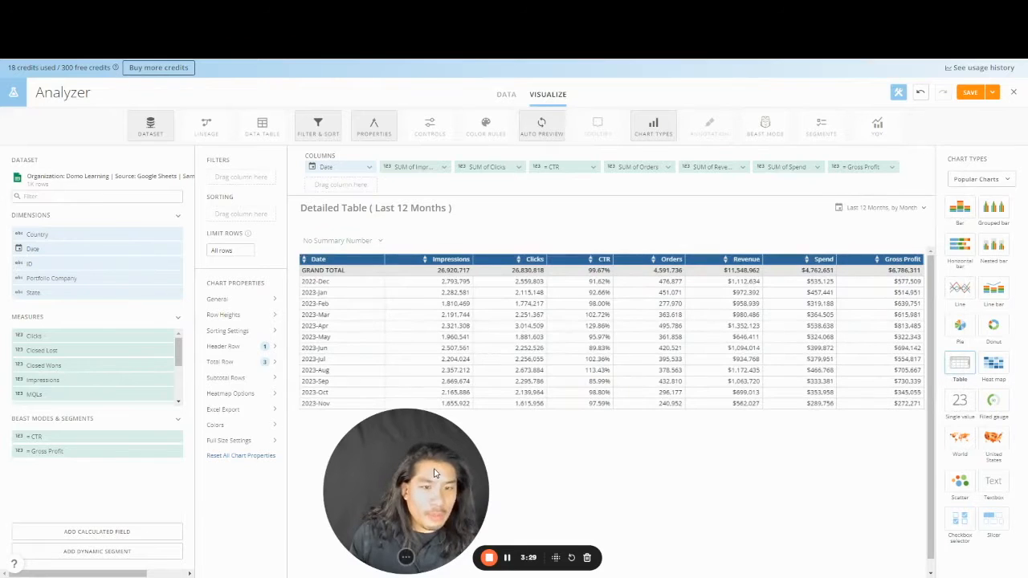
{"action": "left_click_drag", "start_coordinate": [433, 474], "coordinate": [145, 476]}
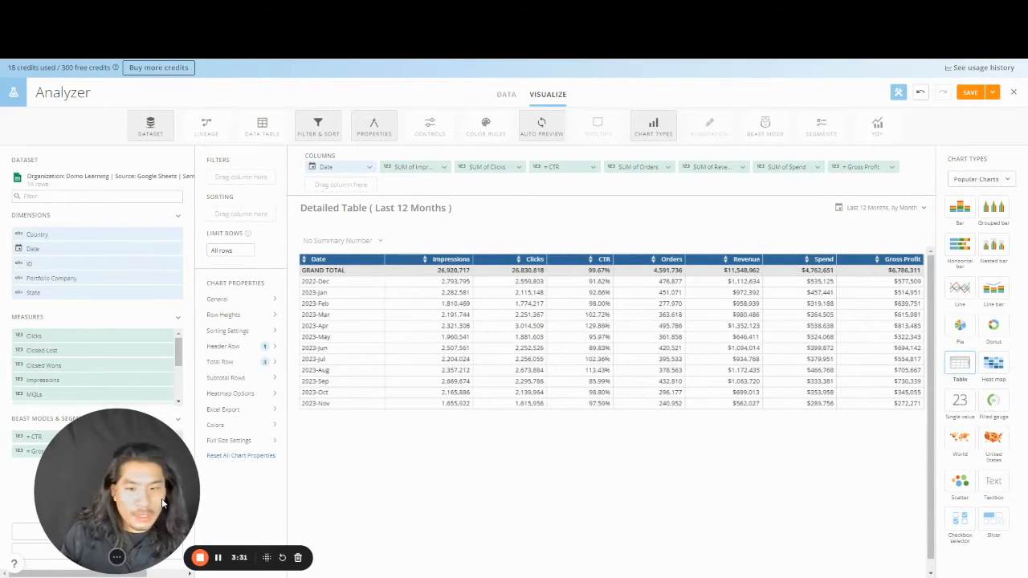
{"action": "left_click_drag", "start_coordinate": [168, 519], "coordinate": [138, 519]}
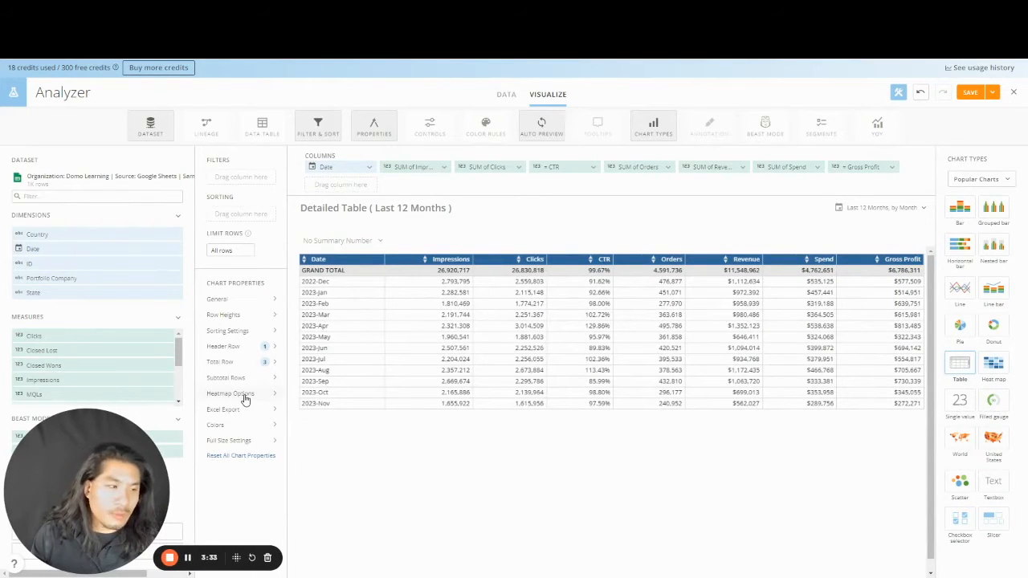
- Turn on a blue heatmap with independent column ranges, then save and close the Detailed Table card
{"action": "left_click", "coordinate": [241, 394]}
{"action": "left_click", "coordinate": [375, 307]}
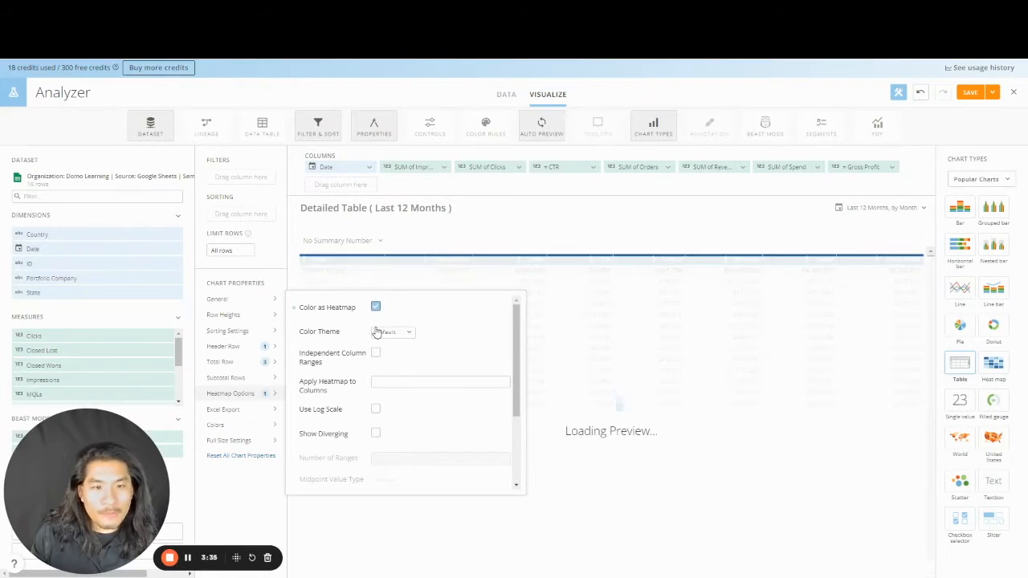
{"action": "left_click", "coordinate": [381, 334]}
{"action": "left_click", "coordinate": [408, 382]}
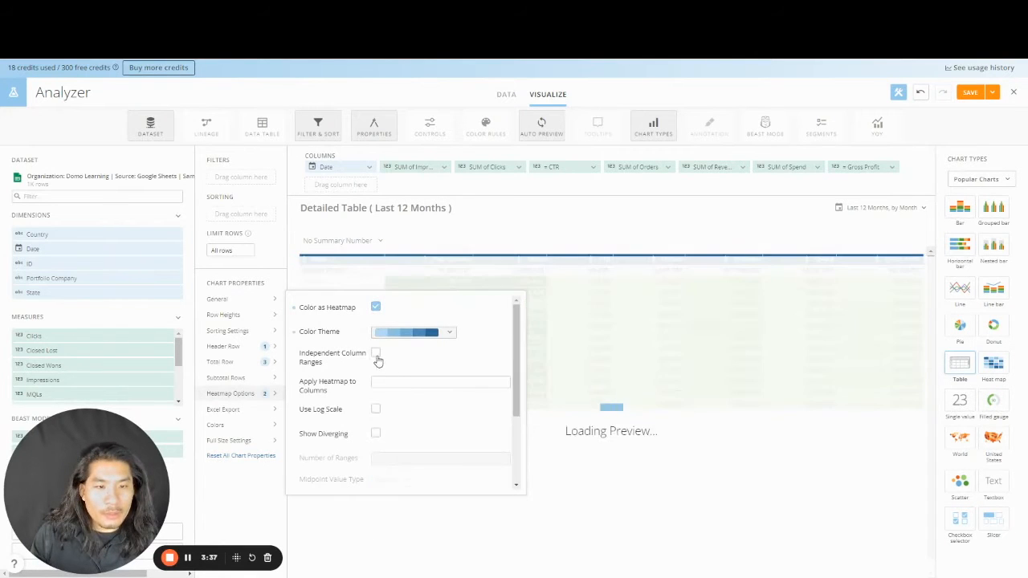
{"action": "left_click", "coordinate": [376, 354]}
{"action": "left_click", "coordinate": [747, 515]}
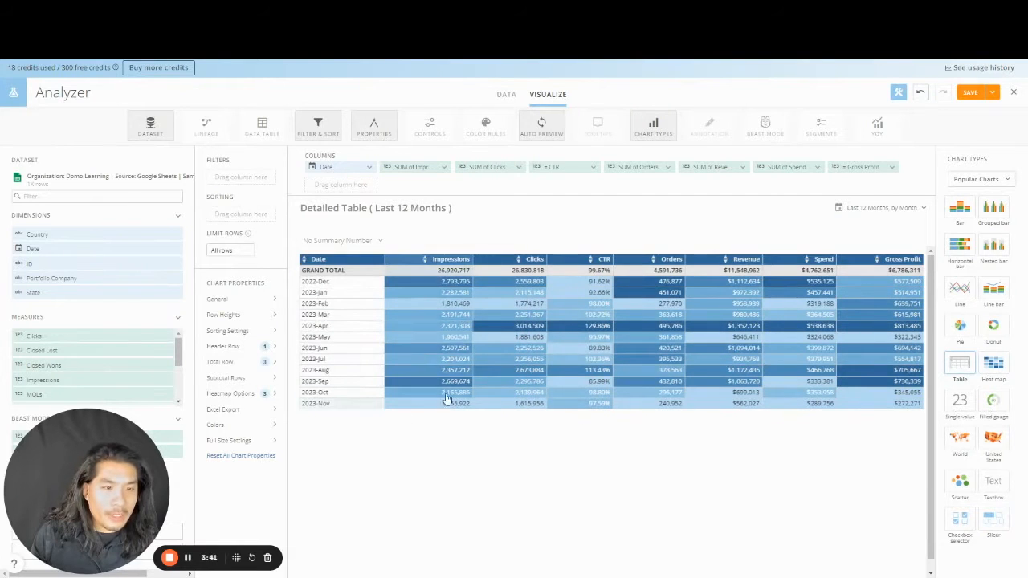
{"action": "left_click", "coordinate": [992, 93]}
{"action": "left_click", "coordinate": [975, 144]}
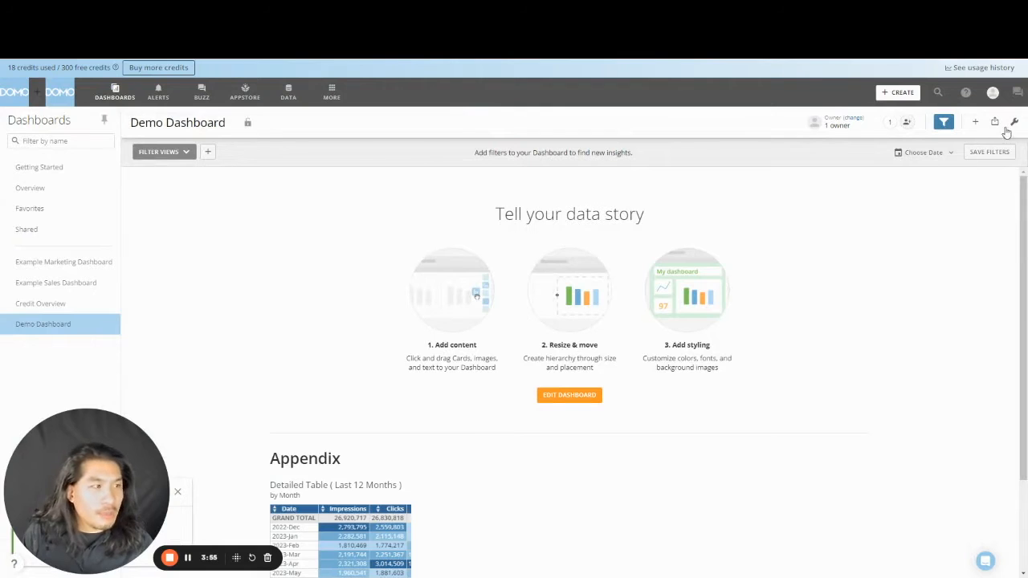
- Enter dashboard edit mode and add a Filters header with a divider beneath it
{"action": "left_click", "coordinate": [1013, 123]}
{"action": "left_click", "coordinate": [980, 146]}
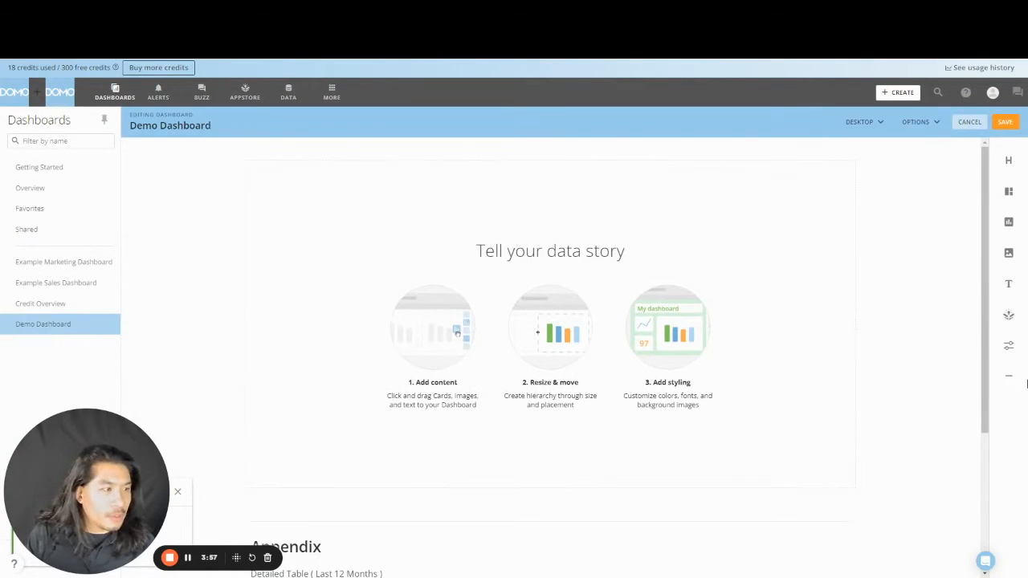
{"action": "left_click_drag", "start_coordinate": [1011, 175], "coordinate": [607, 174]}
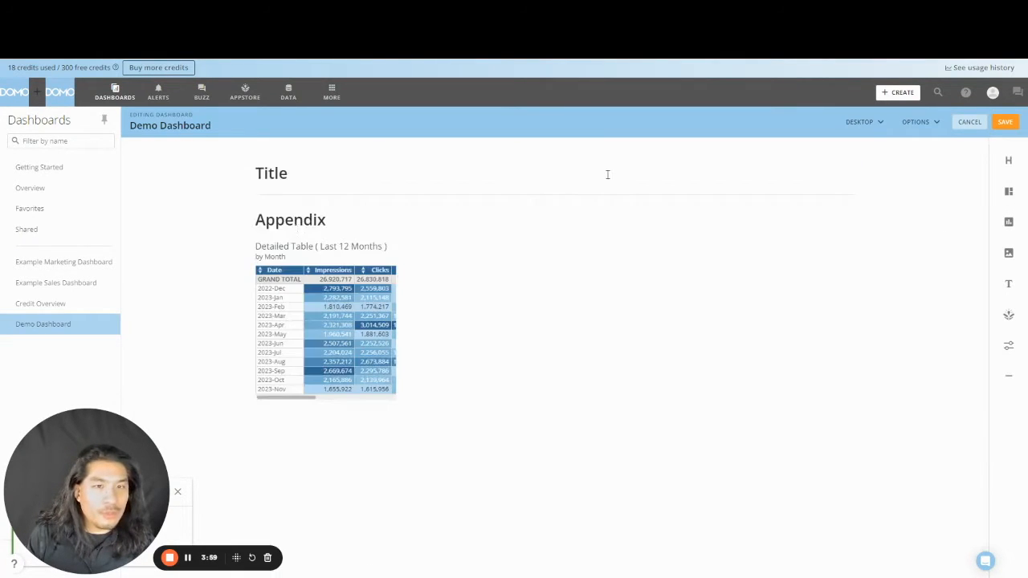
{"action": "double_click", "coordinate": [284, 178]}
{"action": "type", "text": "Filters"}
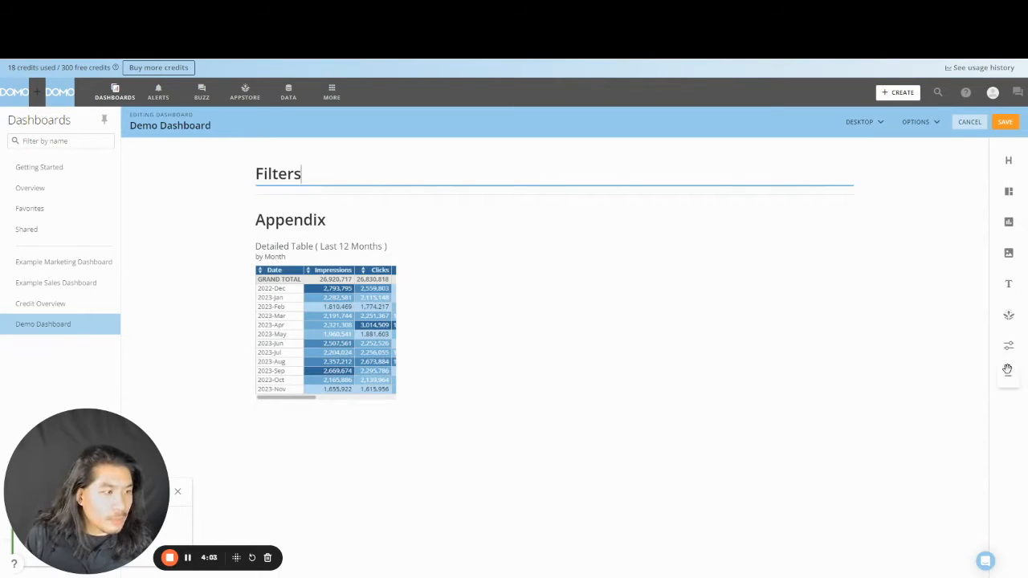
{"action": "left_click_drag", "start_coordinate": [1007, 370], "coordinate": [456, 187]}
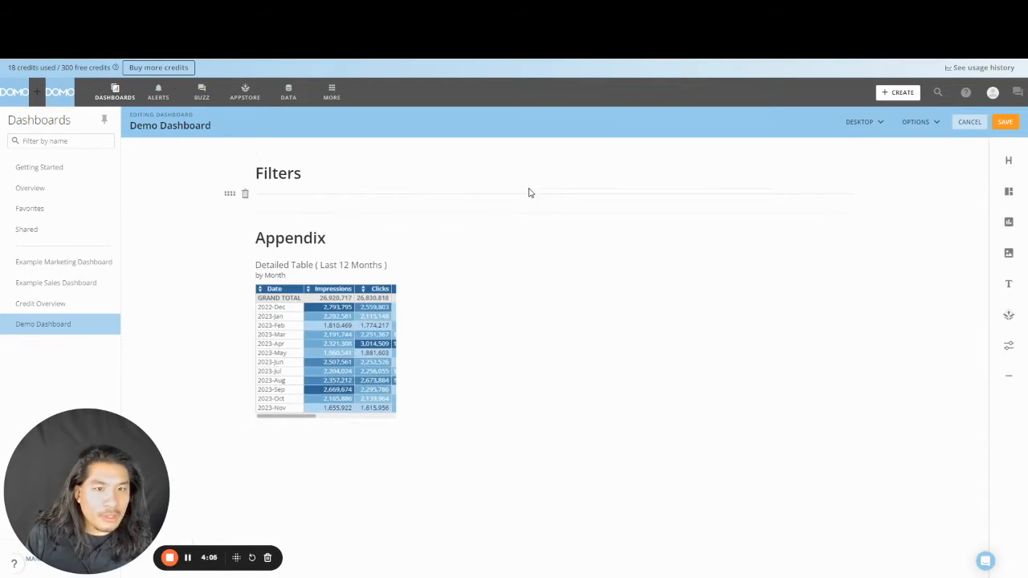
- Add an Overview section header followed by a divider
{"action": "left_click_drag", "start_coordinate": [1009, 161], "coordinate": [521, 210]}
{"action": "double_click", "coordinate": [285, 223]}
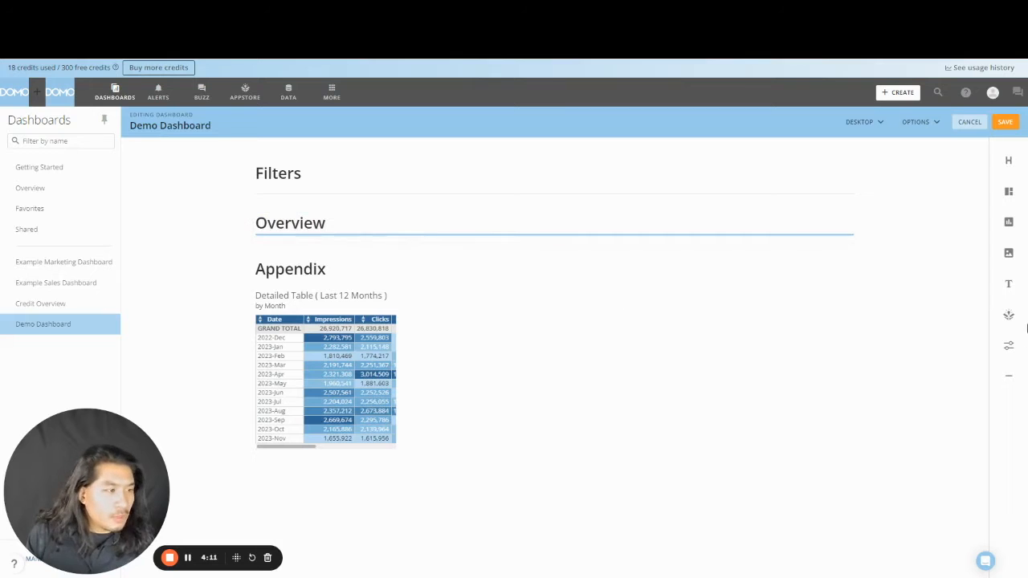
{"action": "left_click_drag", "start_coordinate": [1009, 374], "coordinate": [913, 369]}
{"action": "mouse_move", "coordinate": [576, 260]}
{"action": "left_mouse_down"}
{"action": "mouse_move", "coordinate": [580, 233]}
{"action": "mouse_move", "coordinate": [584, 243]}
{"action": "left_mouse_up"}
- Add a third header above Appendix and begin renaming it to 'Detailed Breakdown'
{"action": "left_click_drag", "start_coordinate": [980, 172], "coordinate": [532, 265]}
{"action": "double_click", "coordinate": [284, 275]}
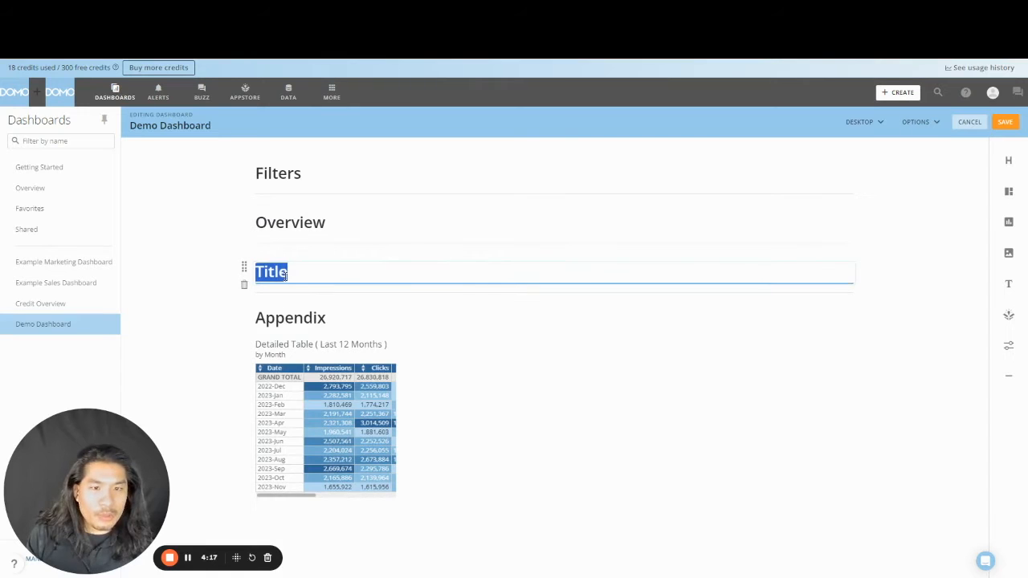
{"action": "type", "text": "Deta"}
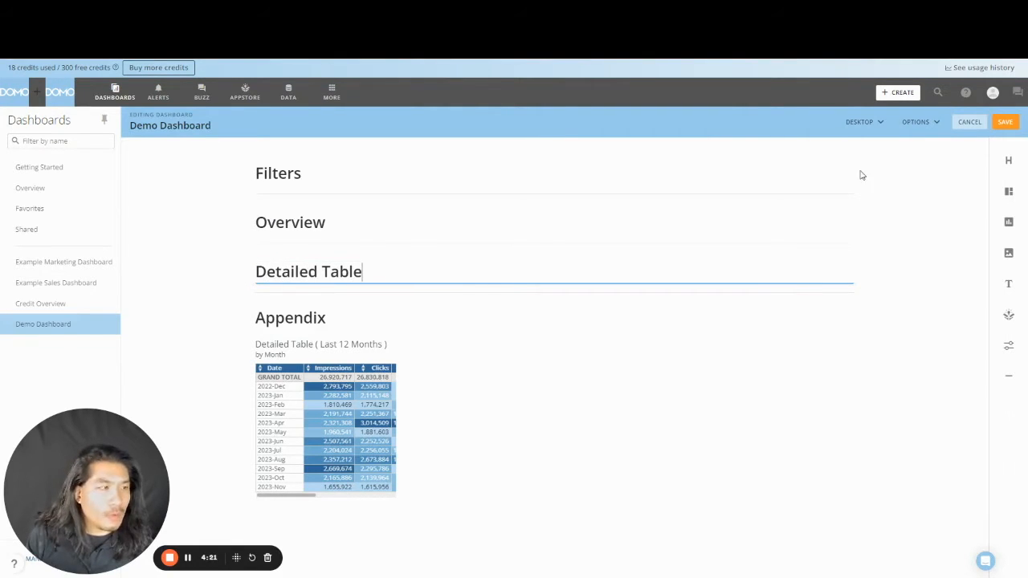
{"action": "double_click", "coordinate": [348, 270]}
{"action": "type", "text": "Breakdown"}
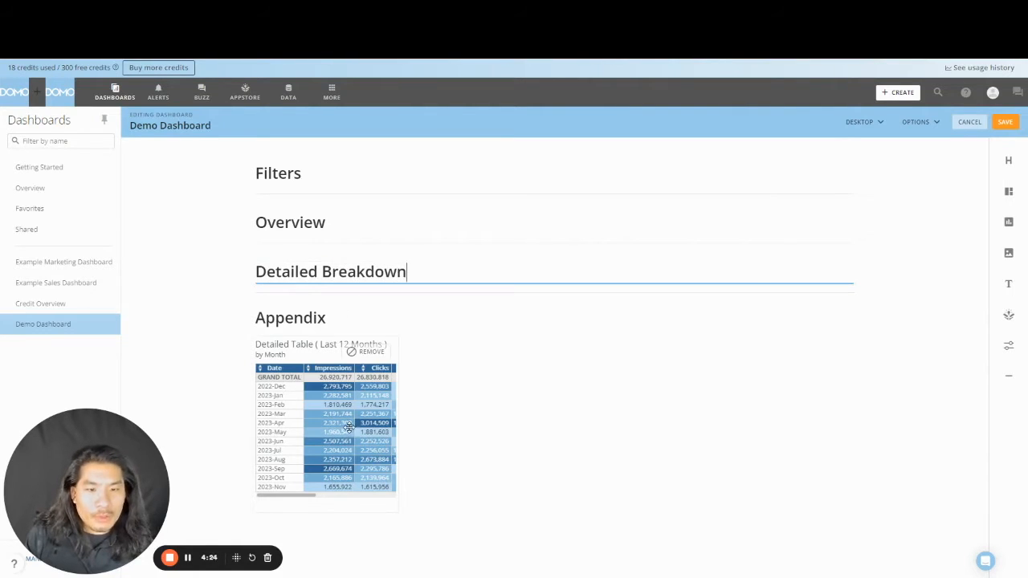
- Move the Detailed Table card under Detailed Breakdown and hide its by-Month timeframe
{"action": "left_click_drag", "start_coordinate": [348, 427], "coordinate": [417, 298]}
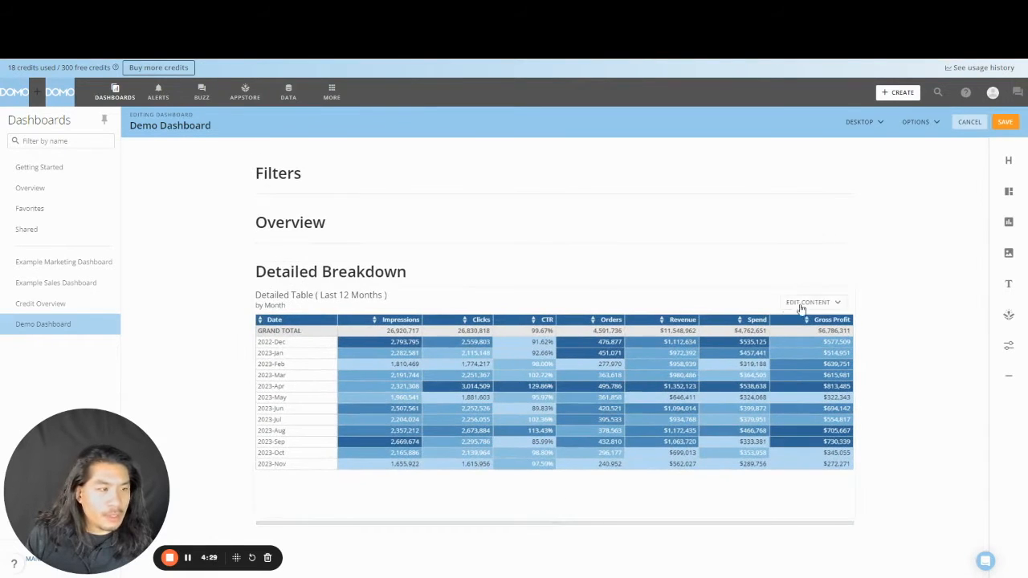
{"action": "left_click", "coordinate": [816, 306]}
{"action": "left_click", "coordinate": [831, 383]}
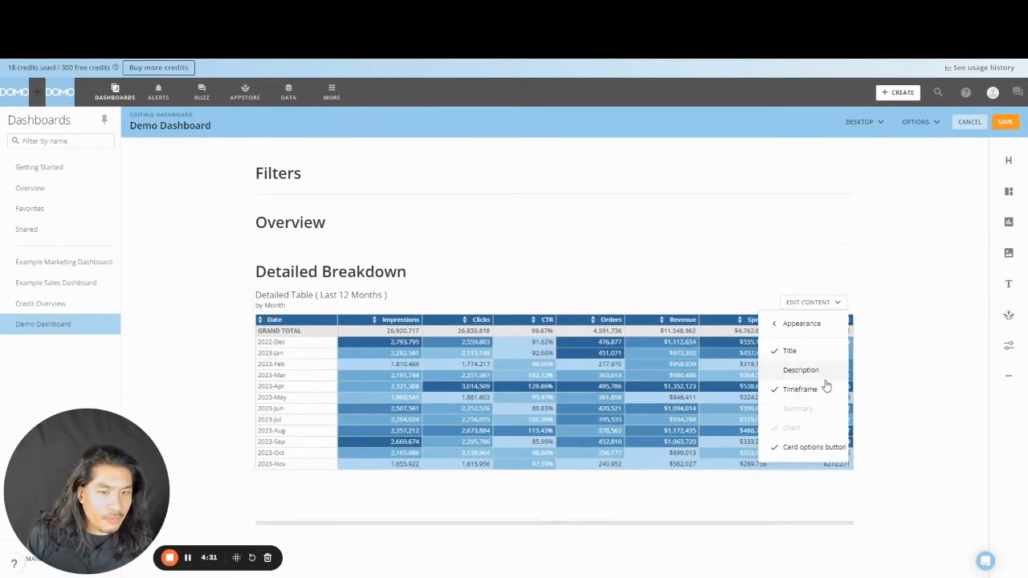
{"action": "left_click", "coordinate": [821, 391]}
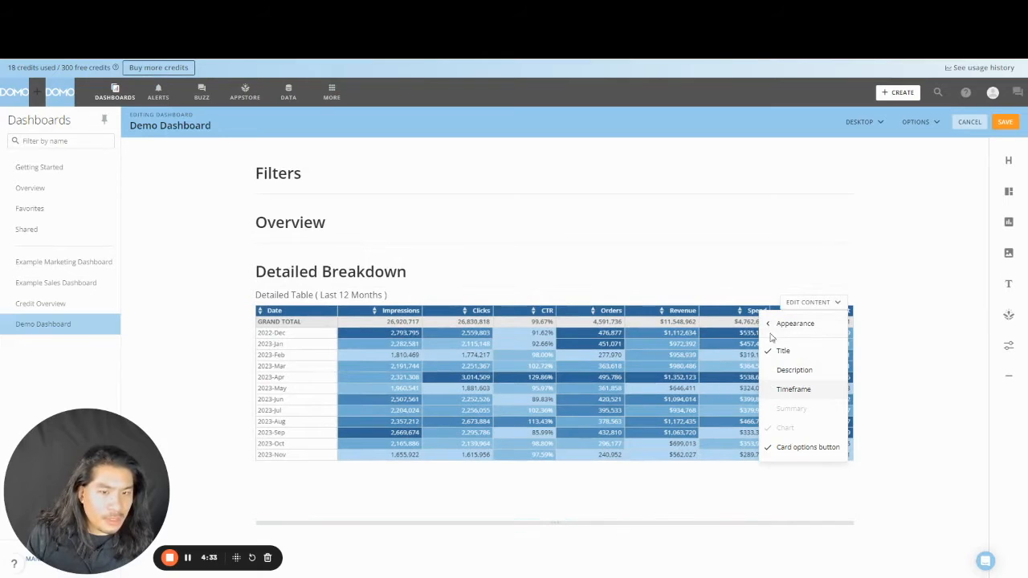
- Give the table card a white background and save the dashboard layout
{"action": "left_click", "coordinate": [771, 329]}
{"action": "left_click", "coordinate": [816, 401]}
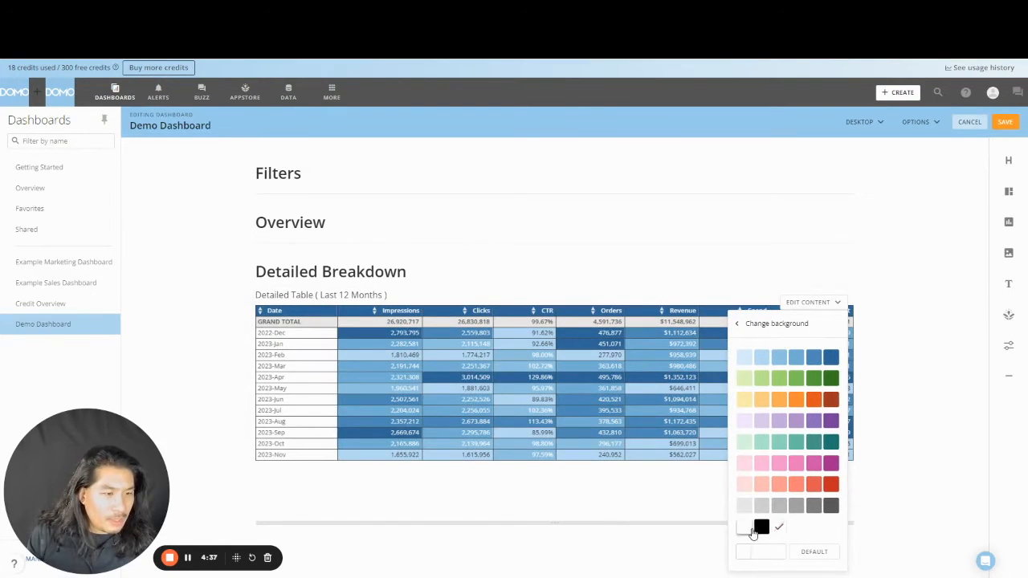
{"action": "left_click", "coordinate": [895, 443]}
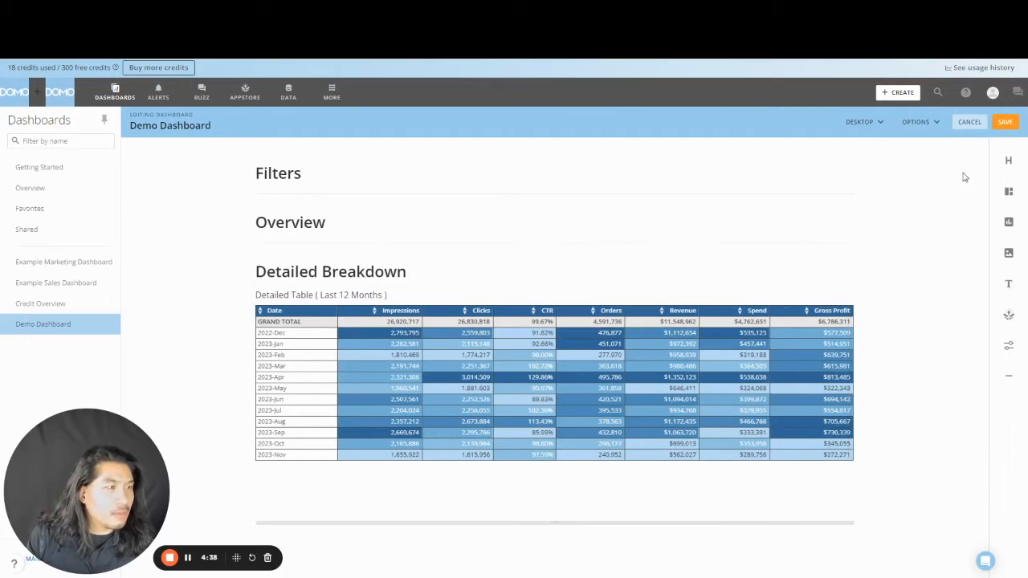
{"action": "left_click", "coordinate": [1004, 122]}
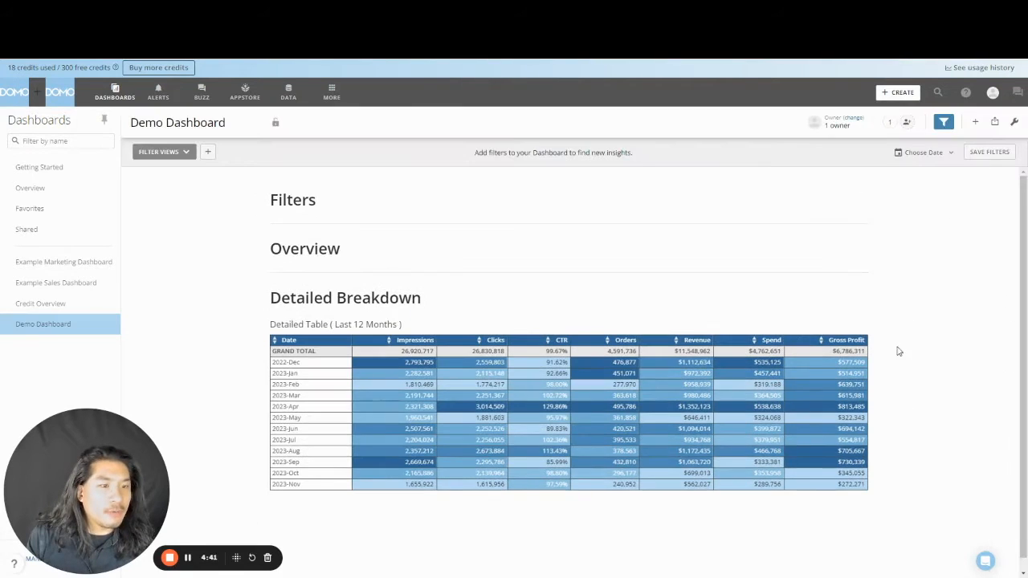
- Save a copy of the Detailed Table card as a new card titled 'Company'
{"action": "left_click", "coordinate": [845, 329]}
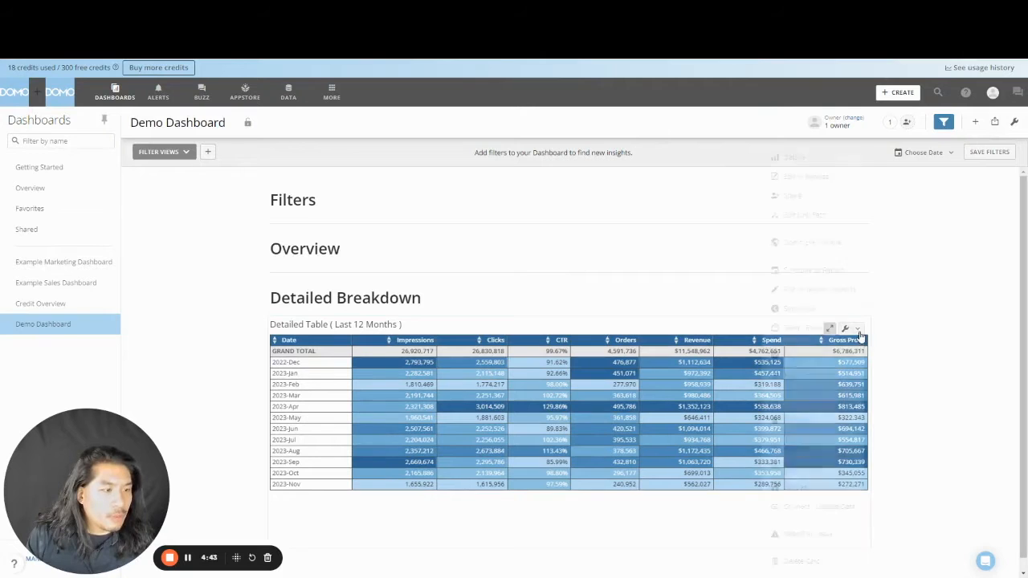
{"action": "left_click", "coordinate": [828, 486]}
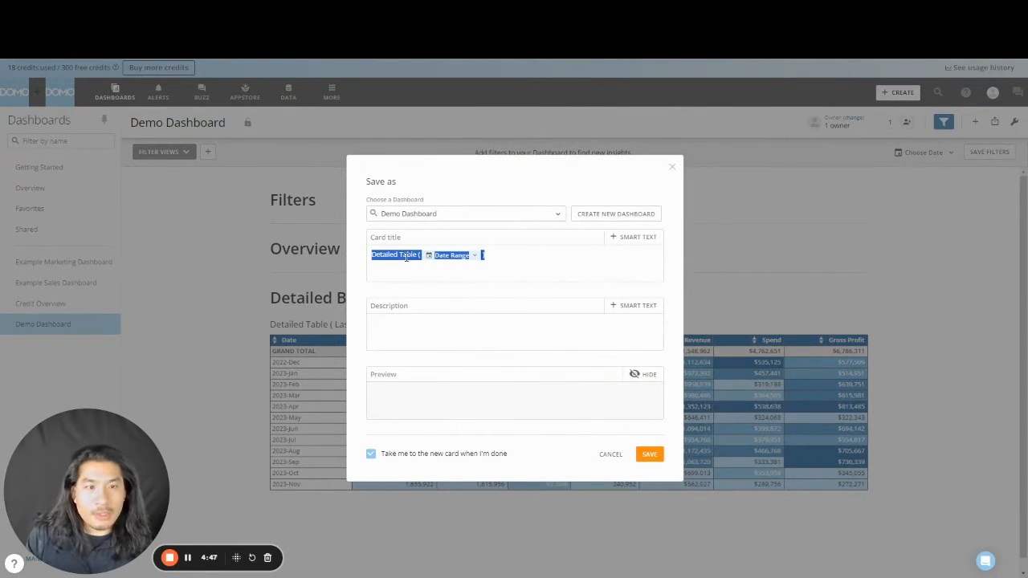
{"action": "type", "text": "Com"}
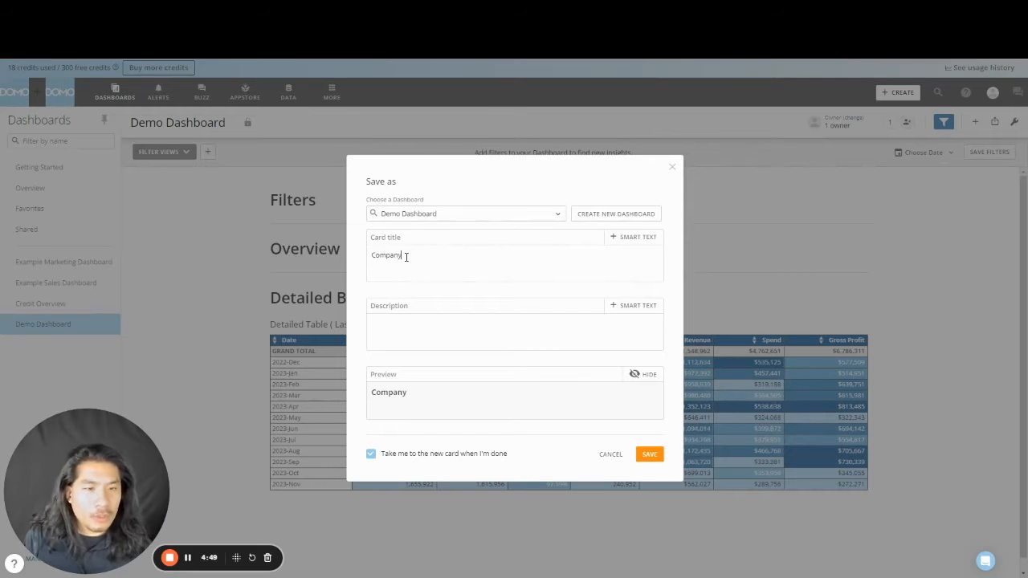
{"action": "type", "text": "pany"}
{"action": "left_click", "coordinate": [660, 454]}
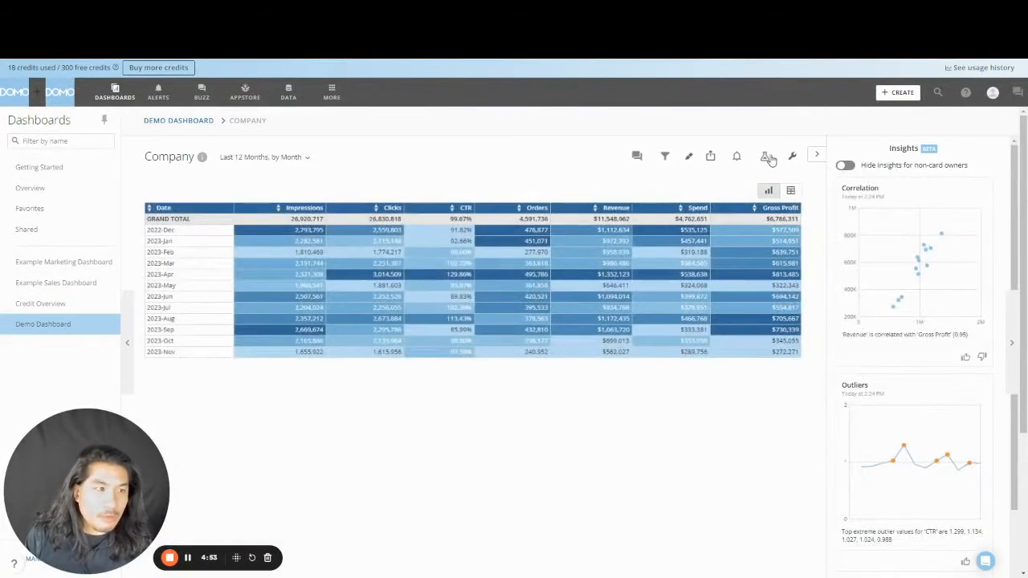
- Turn the Company card into a dropdown filter listing Portfolio Company, sorted by it
{"action": "left_click", "coordinate": [768, 158]}
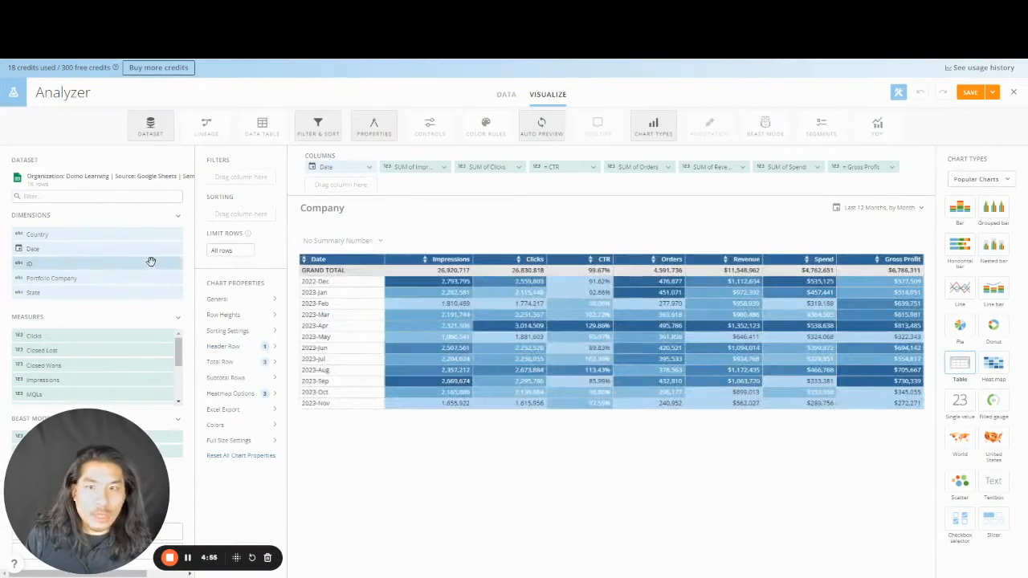
{"action": "left_click", "coordinate": [993, 183]}
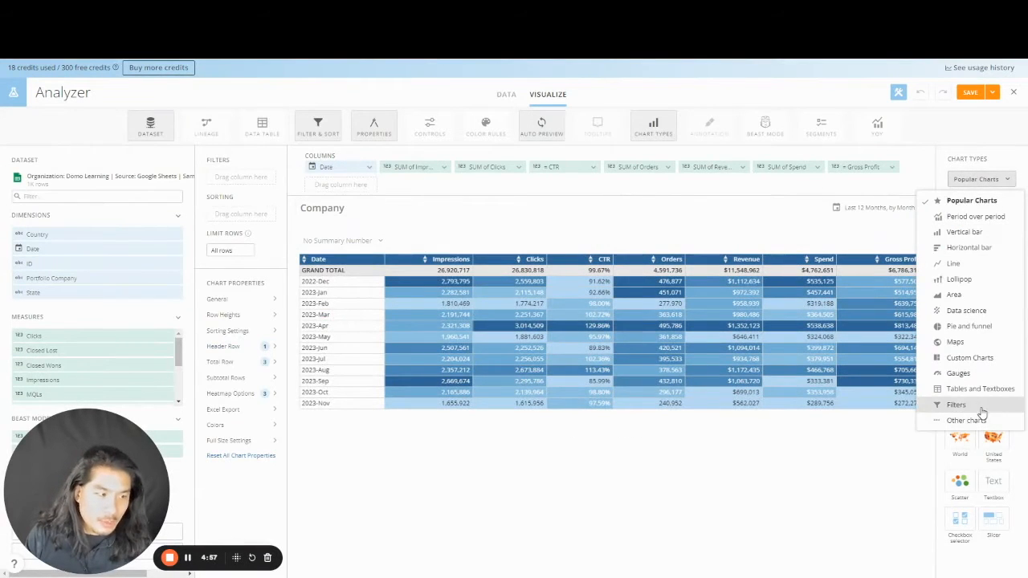
{"action": "left_click", "coordinate": [981, 403]}
{"action": "left_click", "coordinate": [993, 297]}
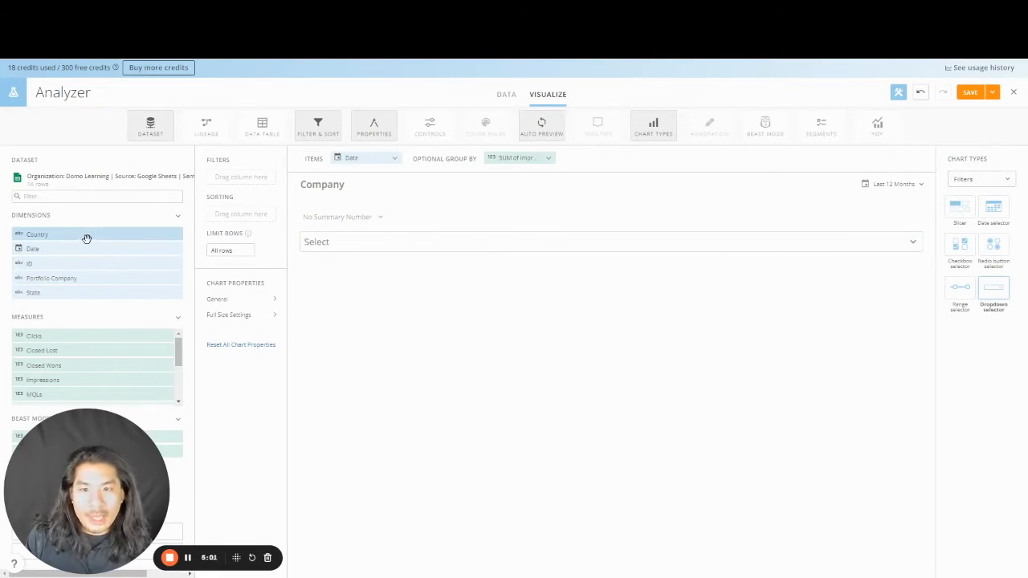
{"action": "left_click_drag", "start_coordinate": [85, 275], "coordinate": [518, 158]}
{"action": "left_click_drag", "start_coordinate": [363, 158], "coordinate": [238, 209]}
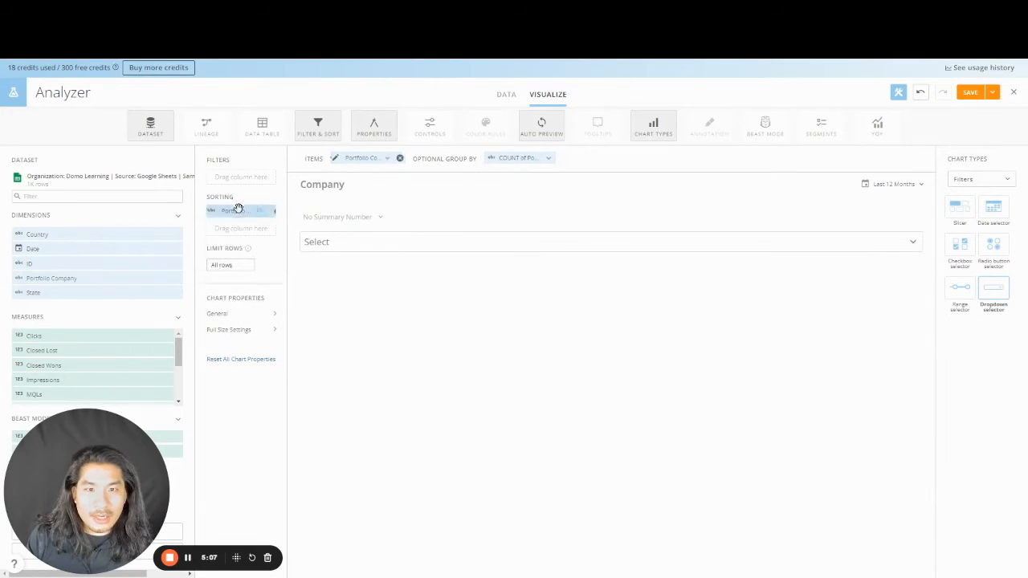
{"action": "left_click", "coordinate": [369, 284]}
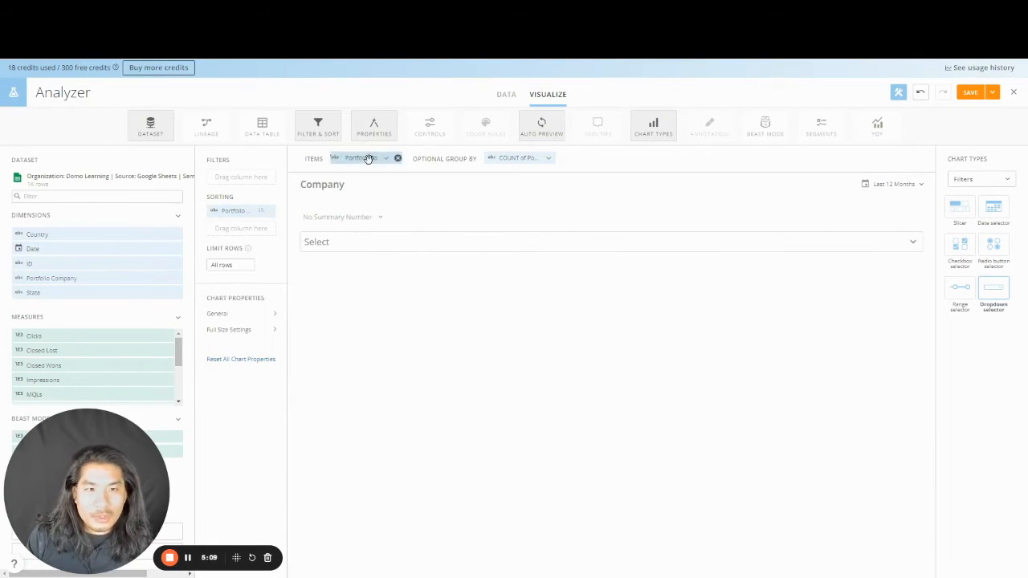
- Allow multiple selections, set default select text COMPANY, and check the company list
{"action": "left_click", "coordinate": [256, 314]}
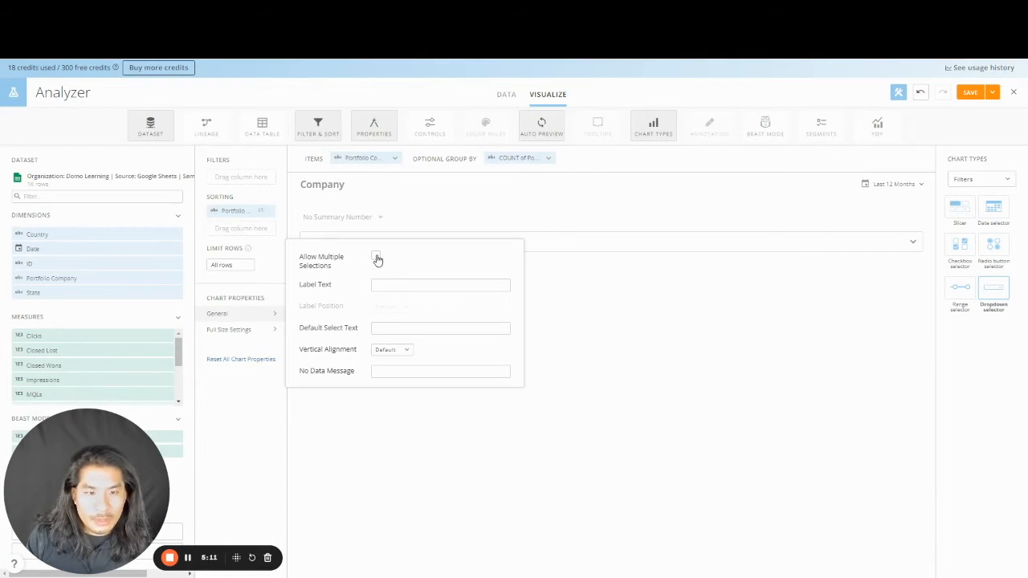
{"action": "left_click", "coordinate": [376, 257]}
{"action": "left_click", "coordinate": [387, 331]}
{"action": "type", "text": "COMPANY"}
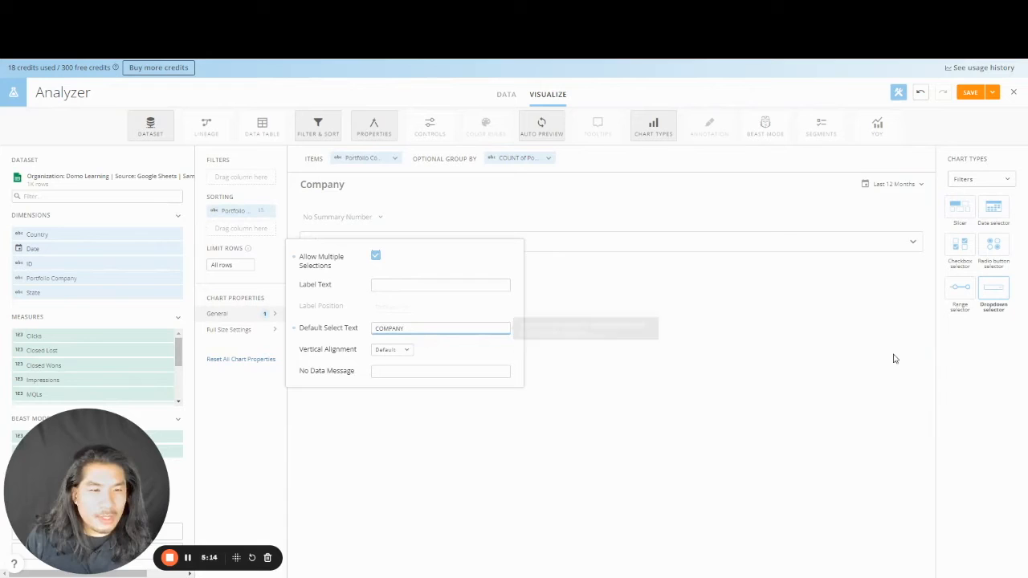
{"action": "left_click", "coordinate": [840, 356]}
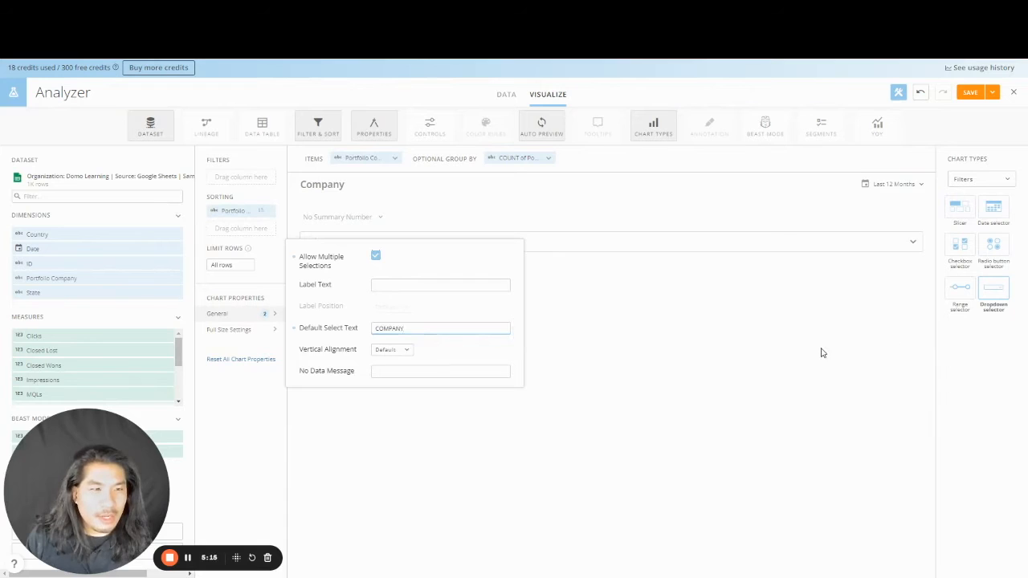
{"action": "left_click", "coordinate": [366, 253]}
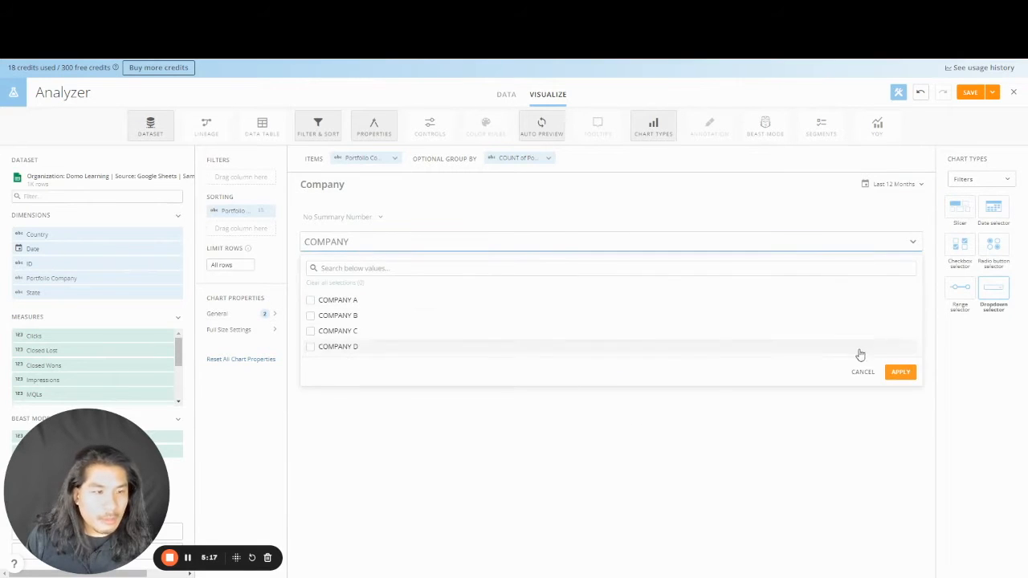
{"action": "left_click", "coordinate": [915, 374]}
- Set the card's date range to All Time and save and close it
{"action": "left_click", "coordinate": [884, 184]}
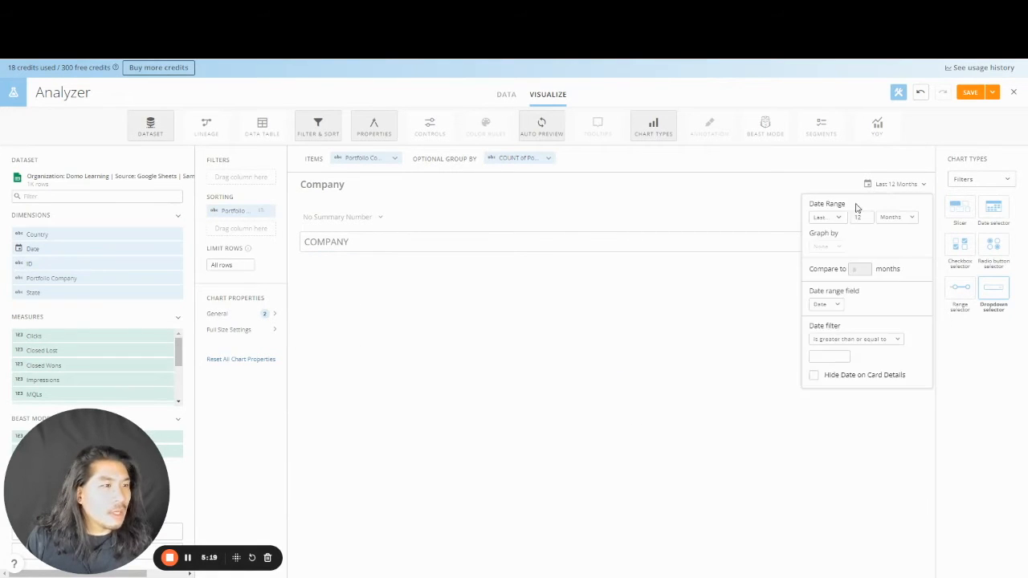
{"action": "left_click", "coordinate": [827, 217]}
{"action": "left_click", "coordinate": [827, 239]}
{"action": "left_click", "coordinate": [992, 92]}
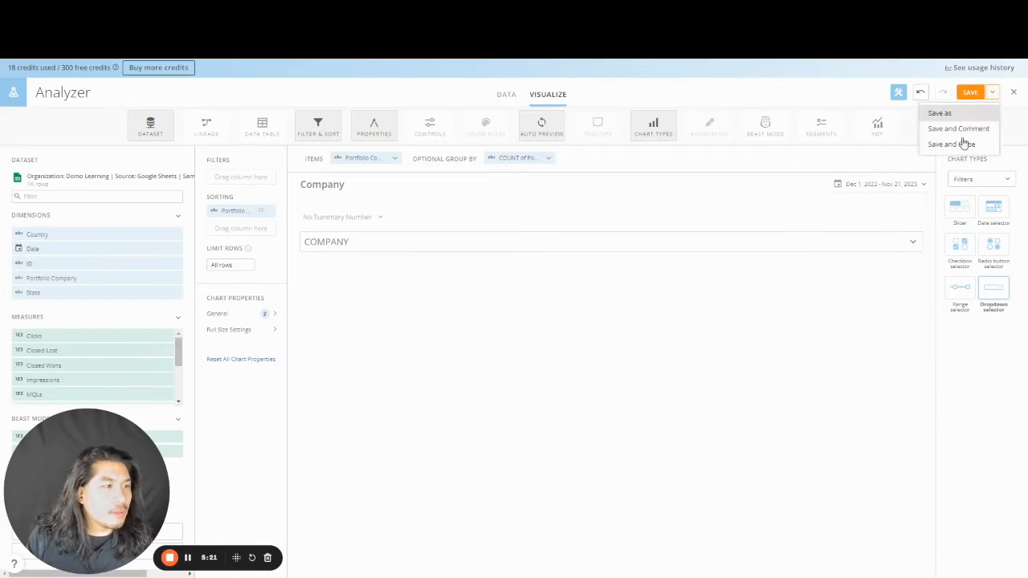
{"action": "left_click", "coordinate": [964, 142]}
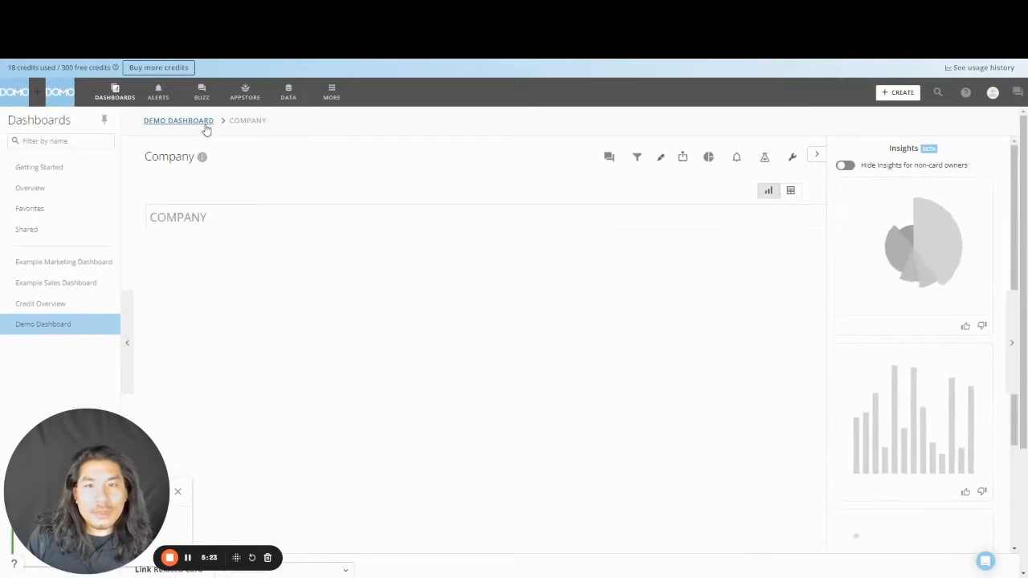
- From Demo Dashboard, save a copy of the Company card as 'Country'
{"action": "left_click", "coordinate": [203, 126]}
{"action": "scroll", "coordinate": [573, 360], "scroll_direction": "down", "scroll_amount": 3}
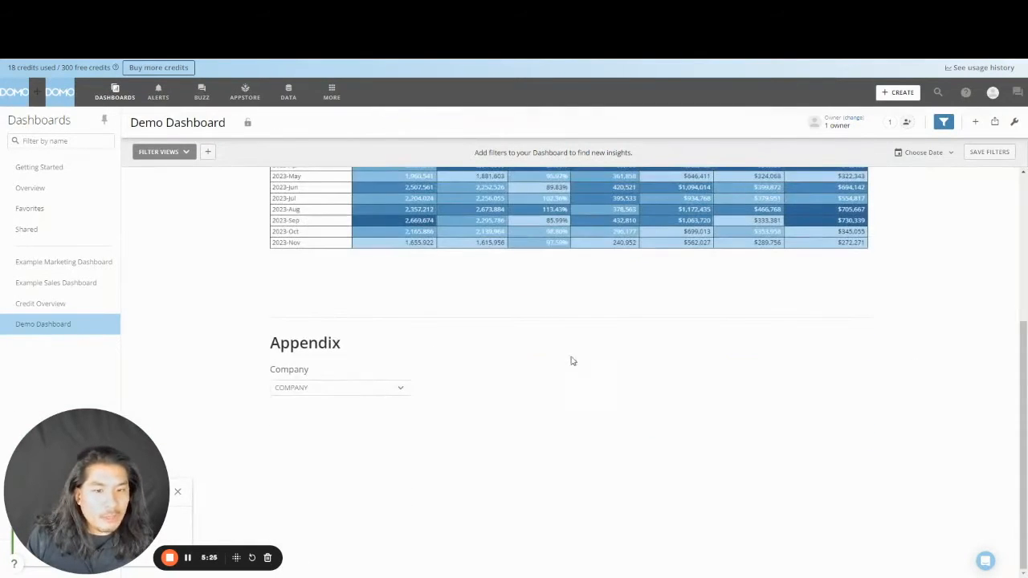
{"action": "left_click", "coordinate": [391, 377]}
{"action": "left_click", "coordinate": [367, 498]}
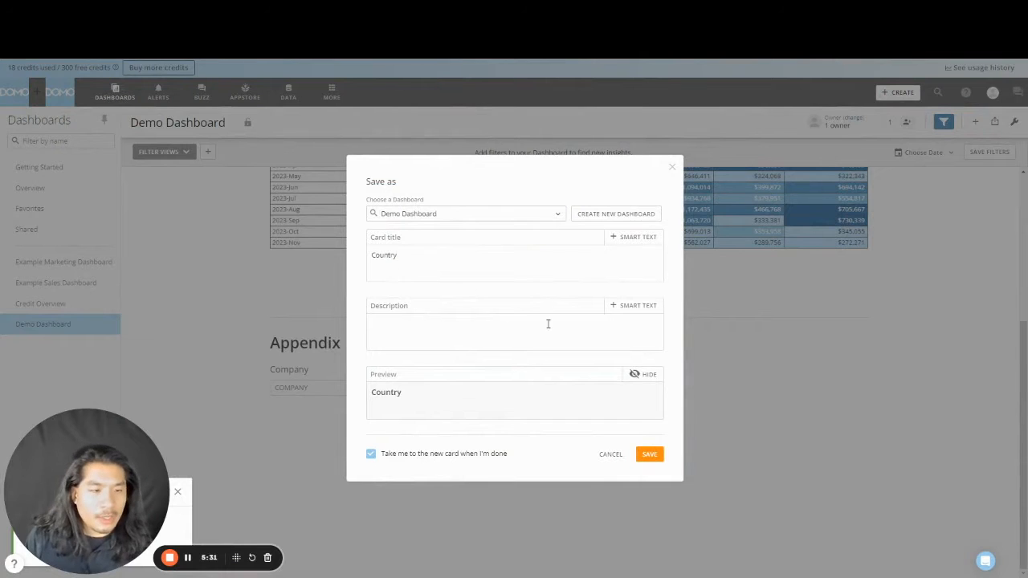
{"action": "left_click", "coordinate": [647, 455]}
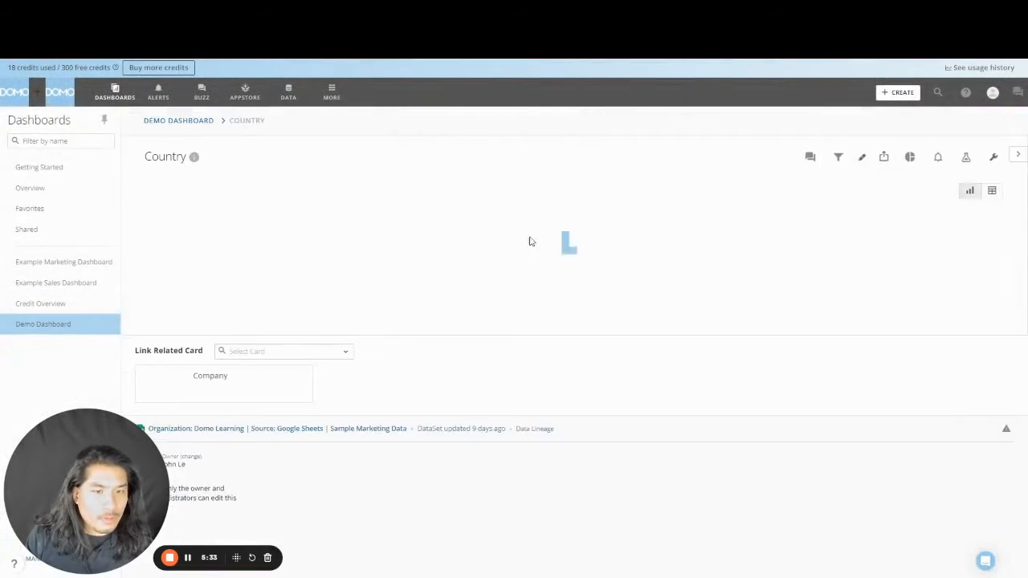
- Make the filter list Country values and remove the Portfolio Company sort
{"action": "left_click", "coordinate": [765, 157]}
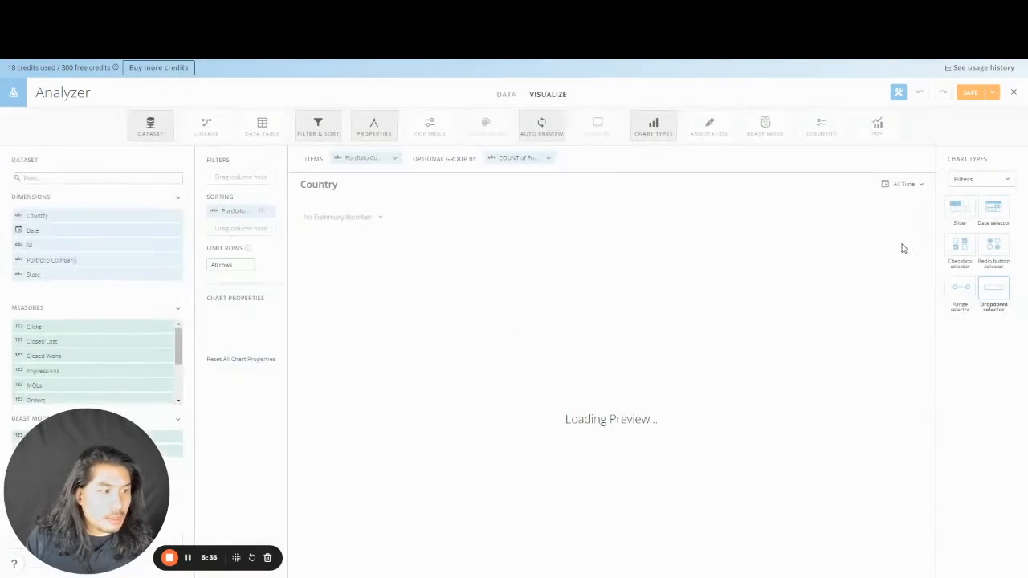
{"action": "left_click_drag", "start_coordinate": [92, 233], "coordinate": [246, 209]}
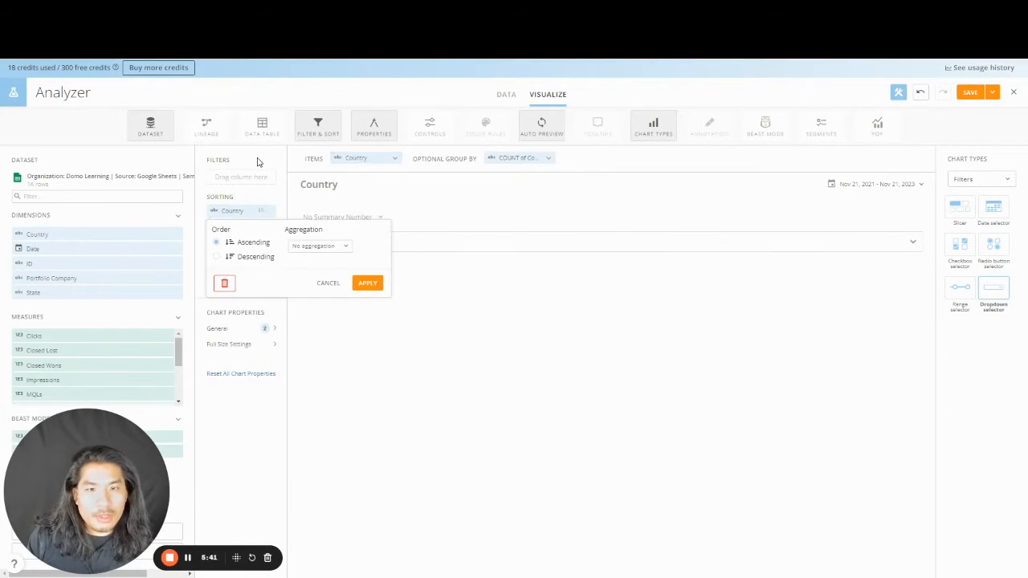
{"action": "left_click", "coordinate": [267, 227]}
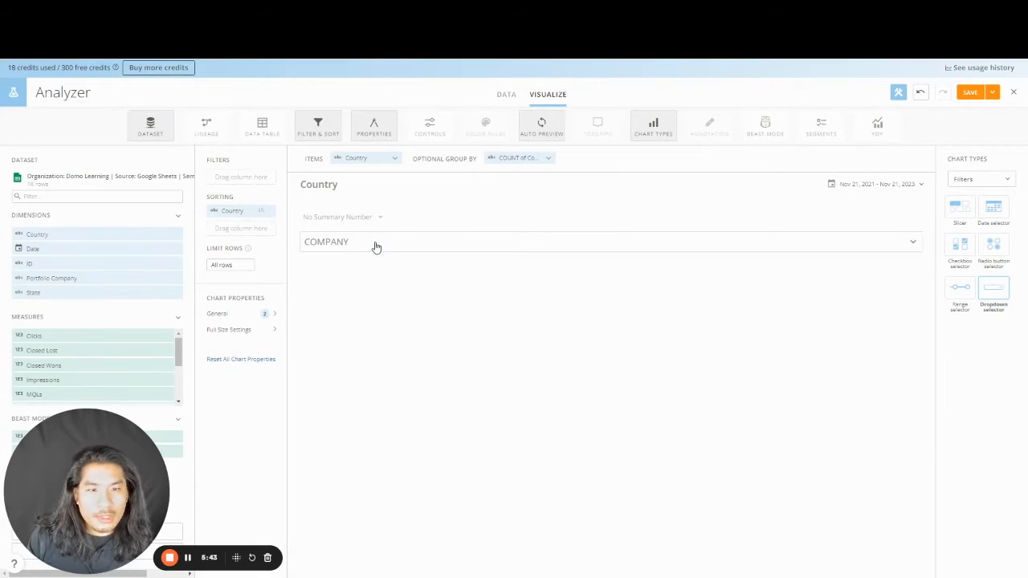
{"action": "left_click", "coordinate": [375, 246]}
- Change the default select text to COUNTRY, save the card, and return to Demo Dashboard
{"action": "left_click", "coordinate": [264, 317]}
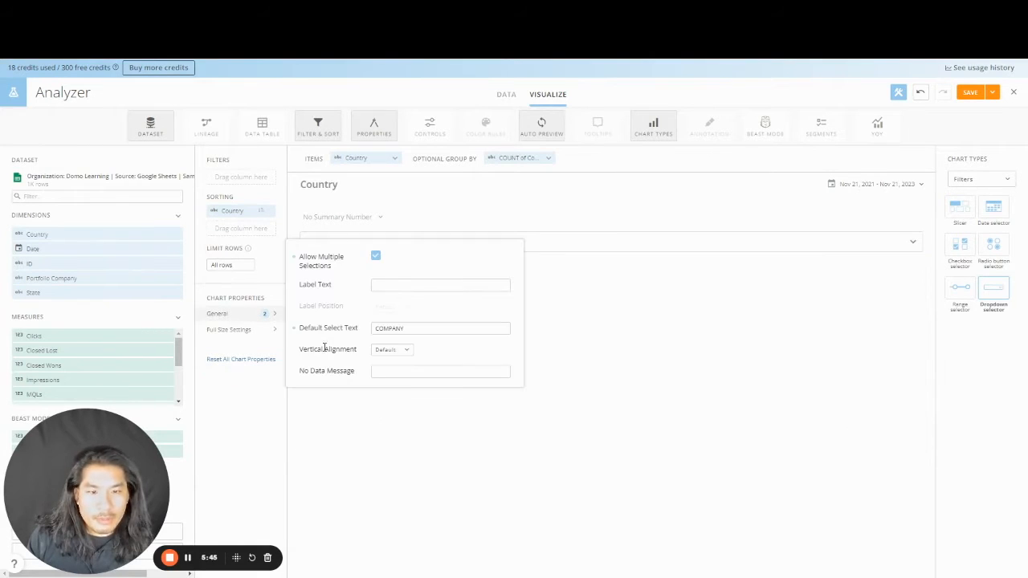
{"action": "double_click", "coordinate": [398, 328]}
{"action": "type", "text": "COU"}
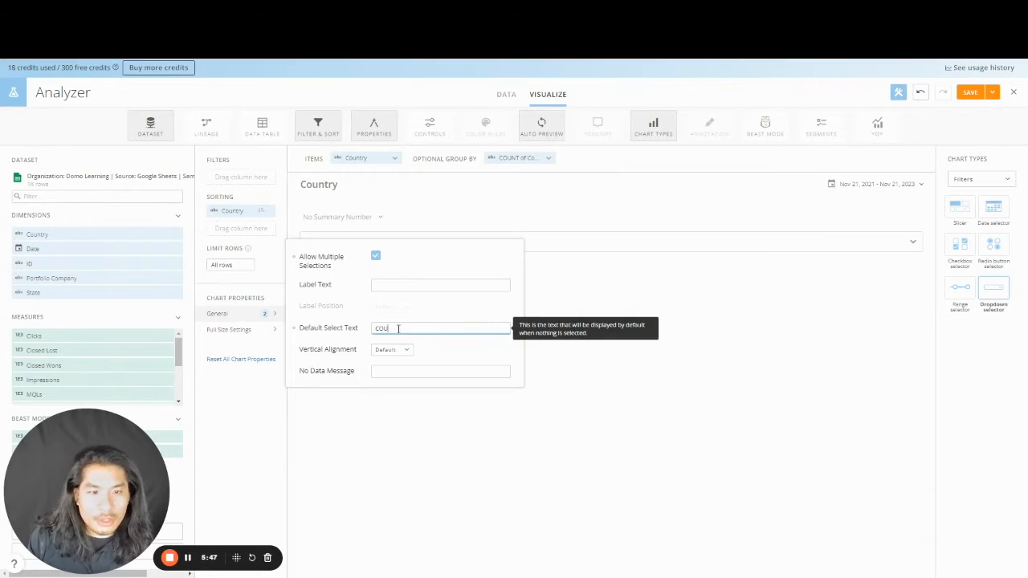
{"action": "type", "text": "NTRY"}
{"action": "left_click", "coordinate": [870, 352]}
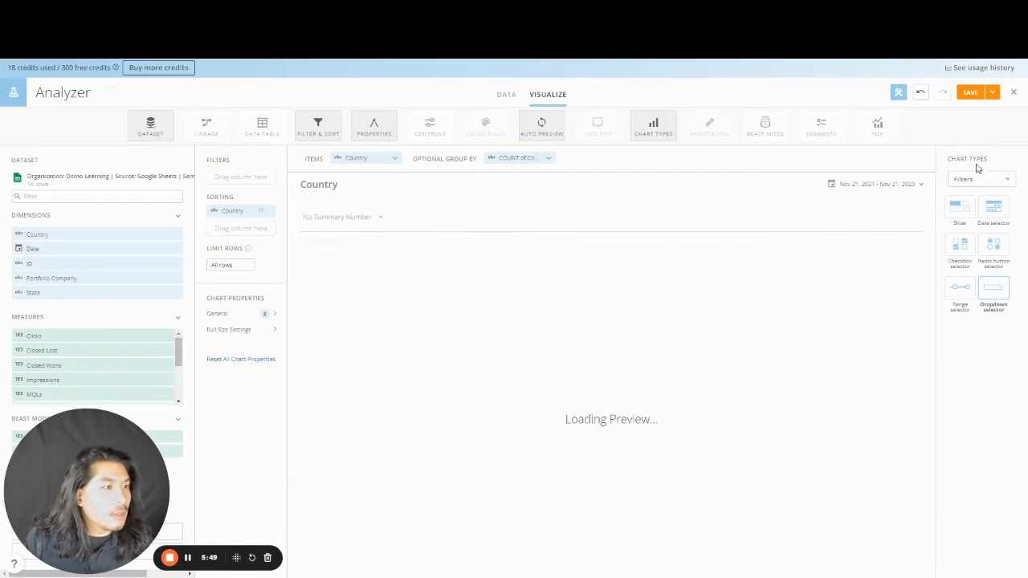
{"action": "left_click", "coordinate": [992, 91]}
{"action": "left_click", "coordinate": [980, 144]}
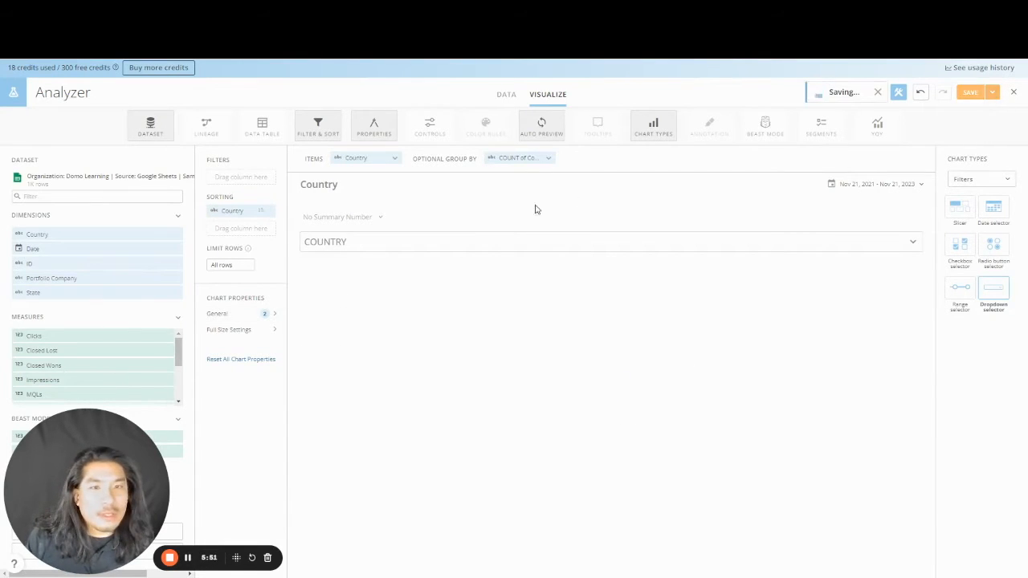
{"action": "left_click", "coordinate": [180, 122]}
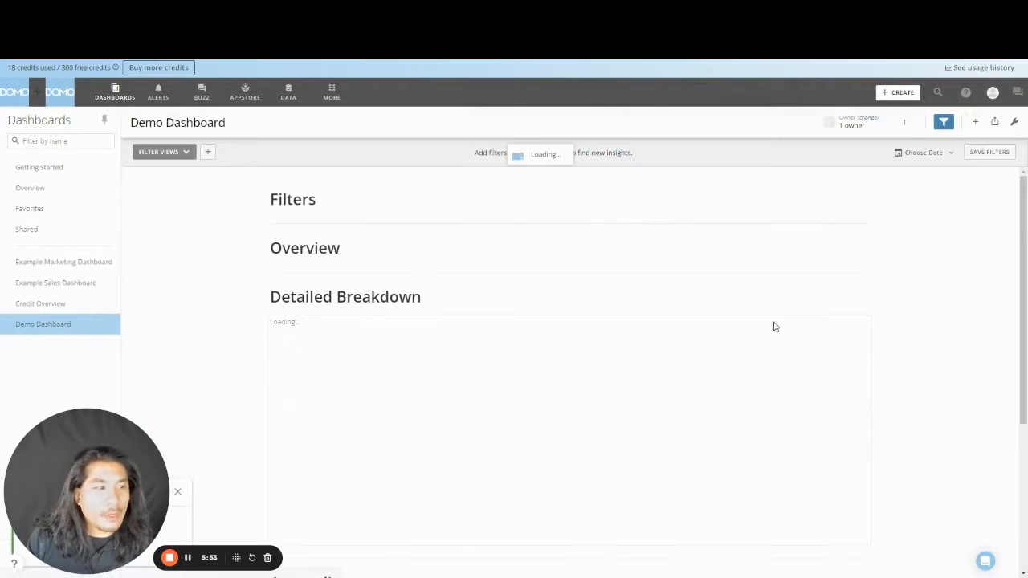
- In edit mode, move the Country card from Appendix beside Company under Filters
{"action": "left_click", "coordinate": [1015, 122]}
{"action": "left_click", "coordinate": [959, 147]}
{"action": "left_click_drag", "start_coordinate": [284, 367], "coordinate": [318, 181]}
{"action": "scroll", "coordinate": [183, 411], "scroll_direction": "down", "scroll_amount": 5}
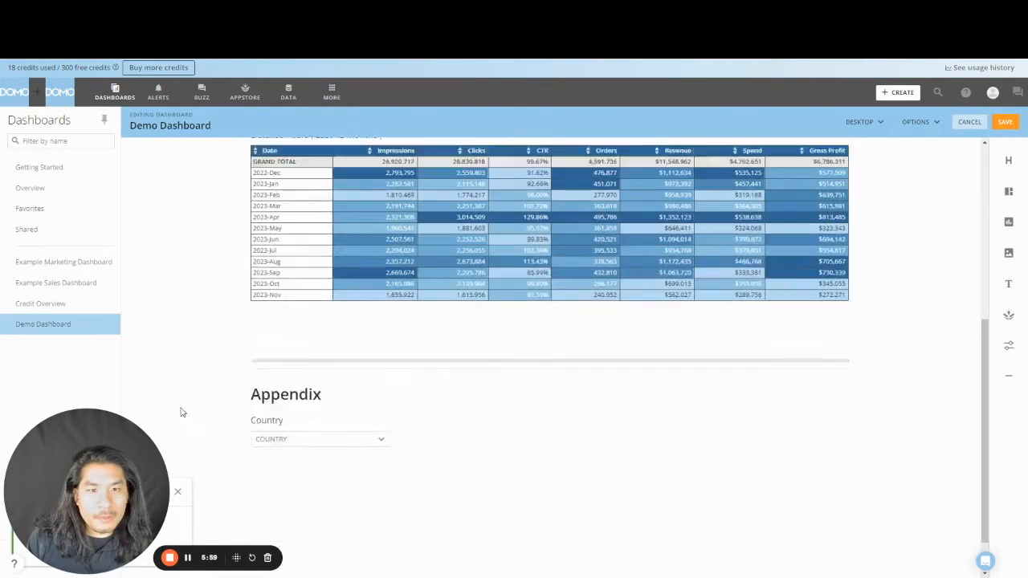
{"action": "left_click_drag", "start_coordinate": [287, 412], "coordinate": [851, 265]}
- Hide the Company and Country card titles, shorten the Filters section, and save
{"action": "left_click", "coordinate": [498, 205]}
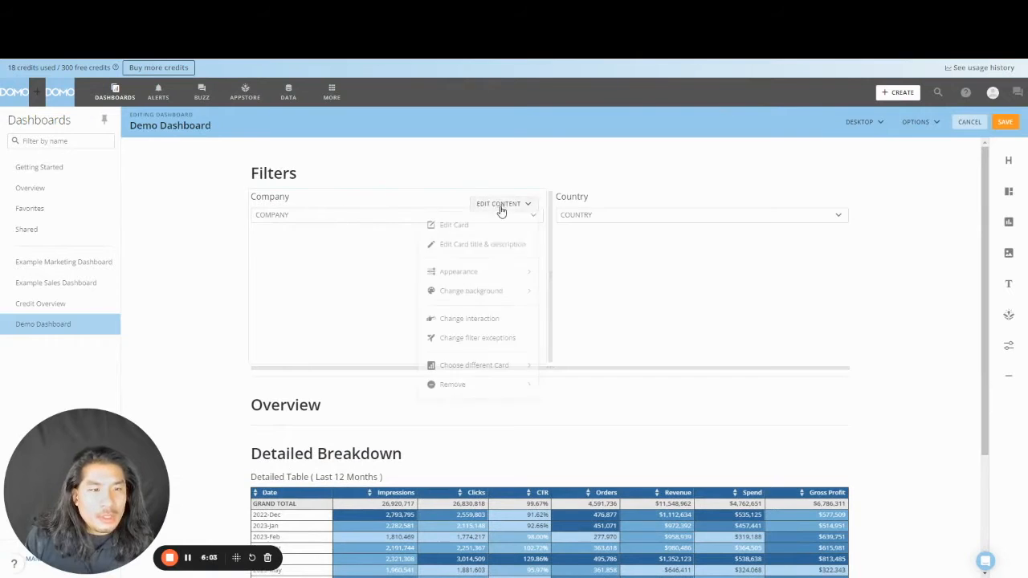
{"action": "left_click", "coordinate": [502, 266]}
{"action": "left_click", "coordinate": [478, 252]}
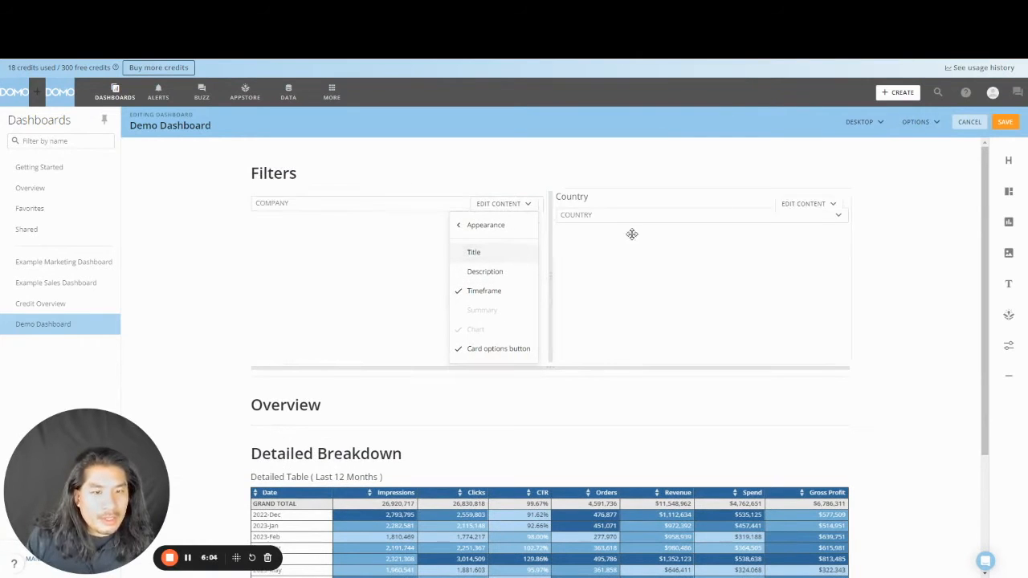
{"action": "left_click", "coordinate": [836, 211]}
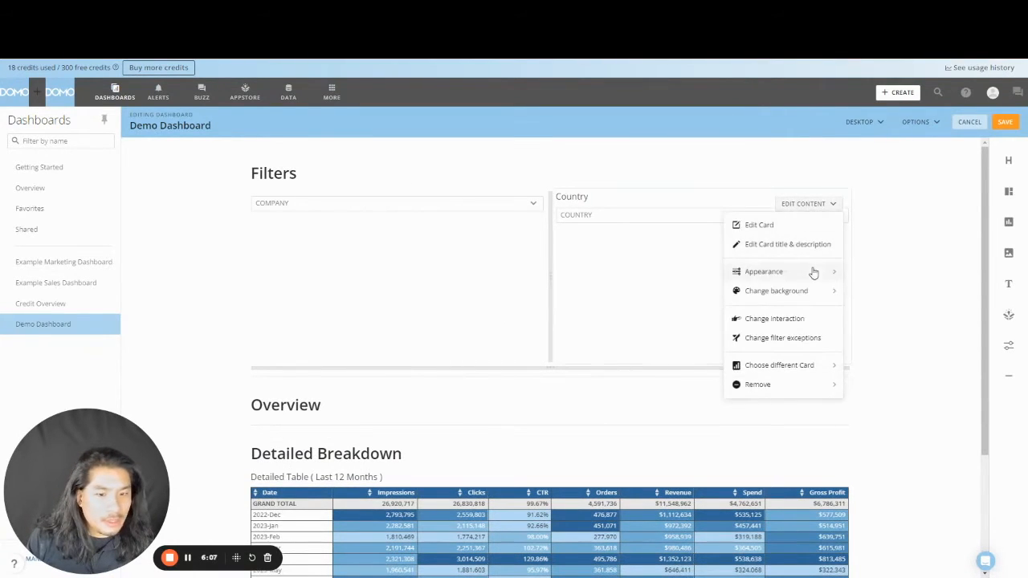
{"action": "left_click", "coordinate": [814, 271]}
{"action": "left_click", "coordinate": [779, 257]}
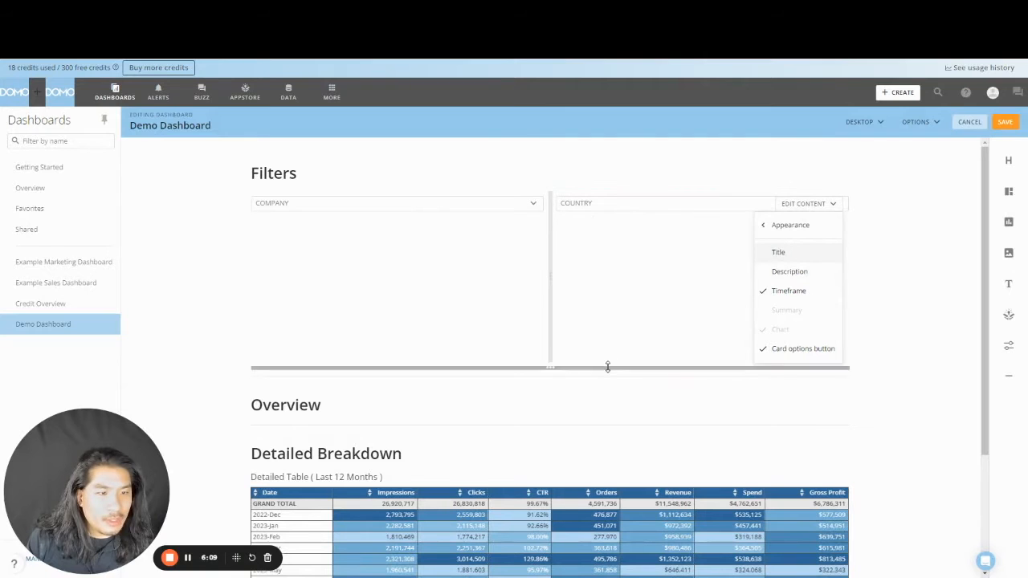
{"action": "left_click_drag", "start_coordinate": [608, 367], "coordinate": [609, 250]}
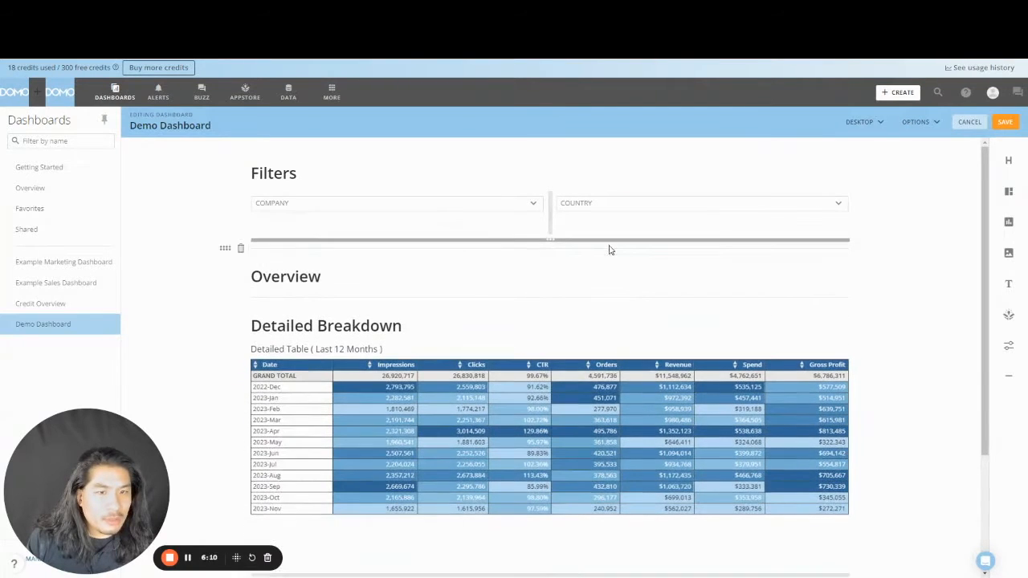
{"action": "left_click", "coordinate": [1005, 123]}
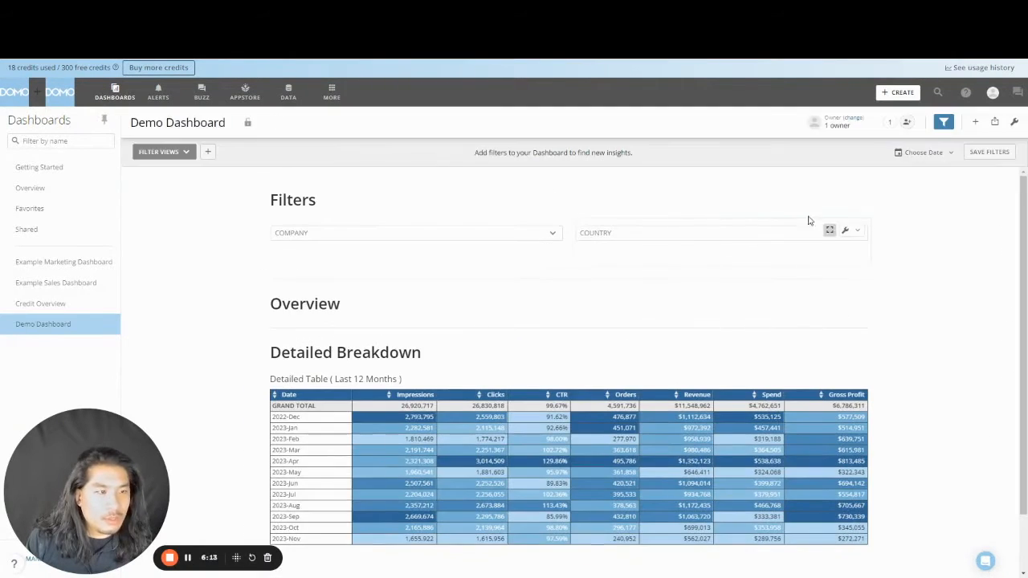
- Save a copy of the Country card as a new card
{"action": "left_click", "coordinate": [860, 232]}
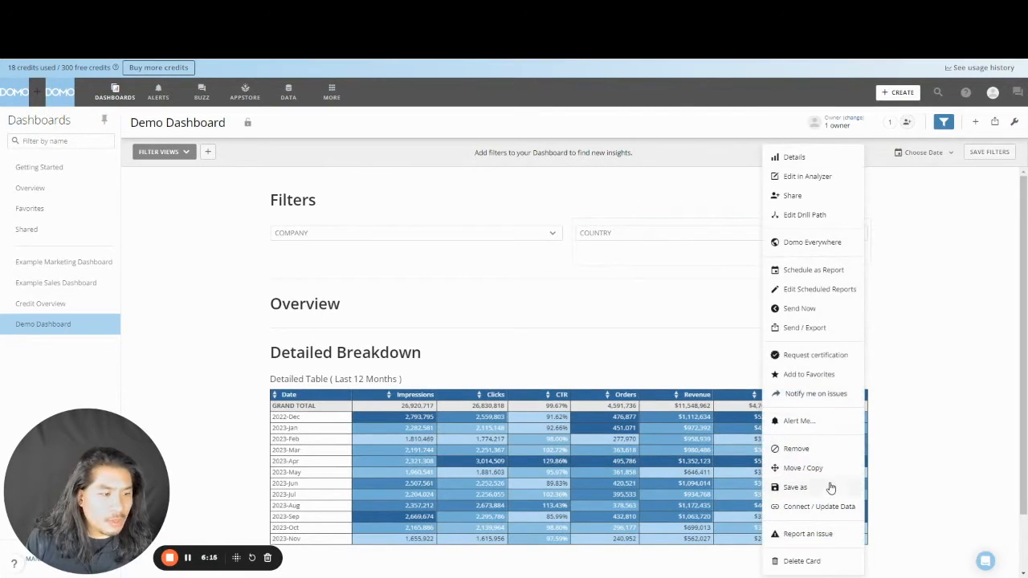
{"action": "left_click", "coordinate": [796, 486]}
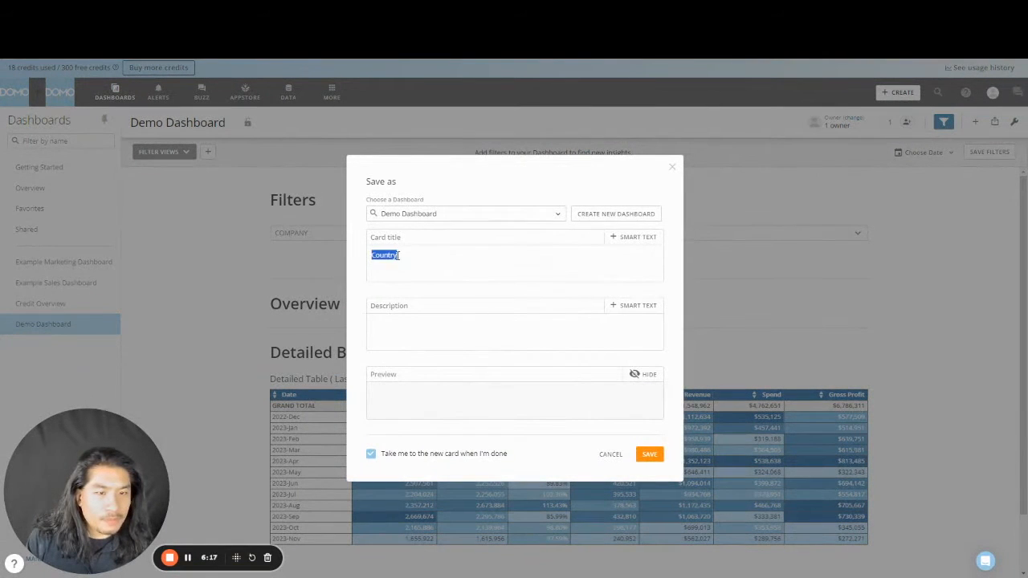
{"action": "left_click", "coordinate": [657, 459]}
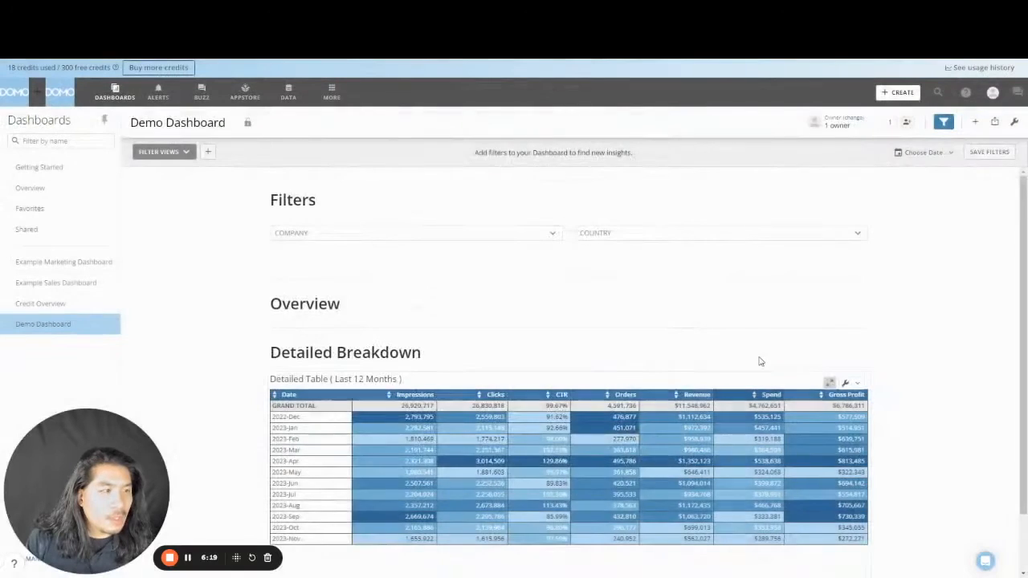
- Make the copy a date selector on the Date field, sorted by Date
{"action": "left_click", "coordinate": [772, 157]}
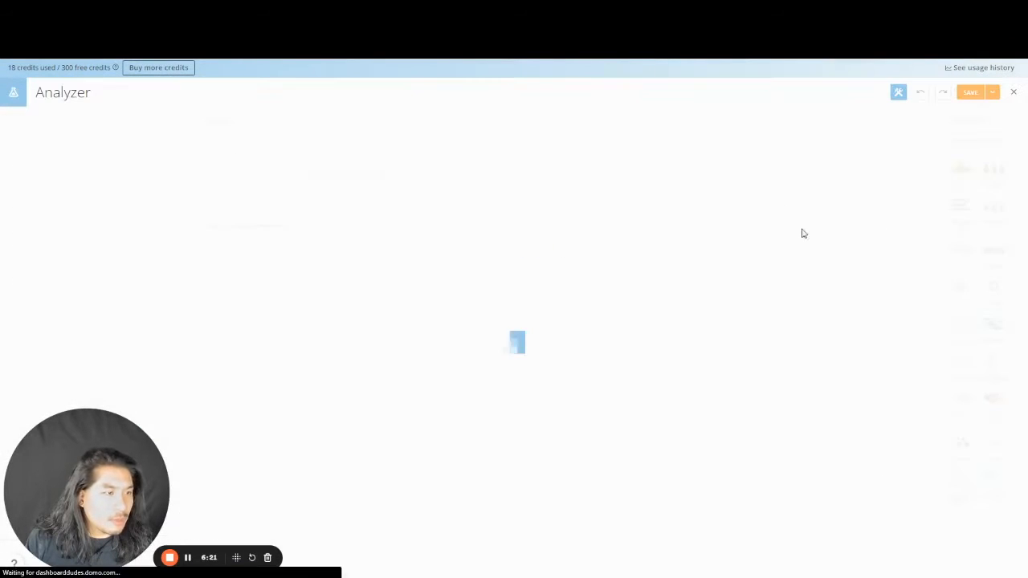
{"action": "left_click", "coordinate": [990, 215]}
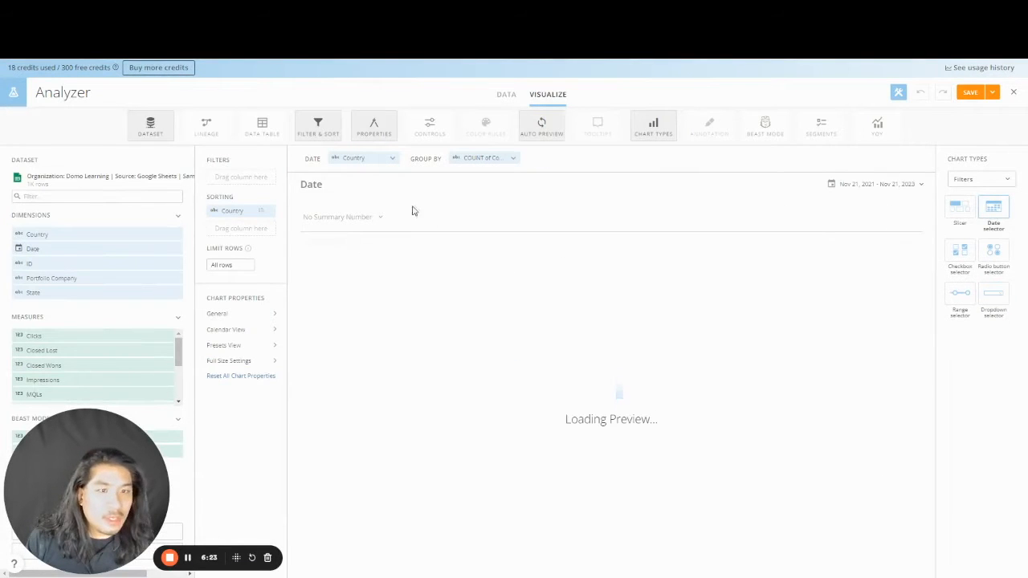
{"action": "left_click_drag", "start_coordinate": [123, 249], "coordinate": [360, 159]}
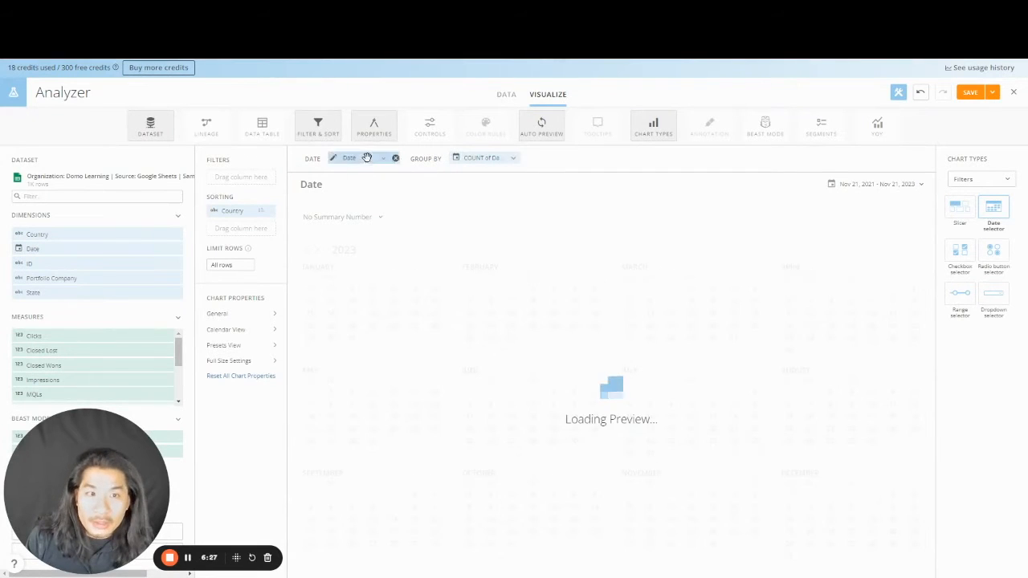
{"action": "left_click", "coordinate": [267, 213]}
{"action": "left_click_drag", "start_coordinate": [348, 158], "coordinate": [241, 212]}
{"action": "left_click", "coordinate": [367, 285]}
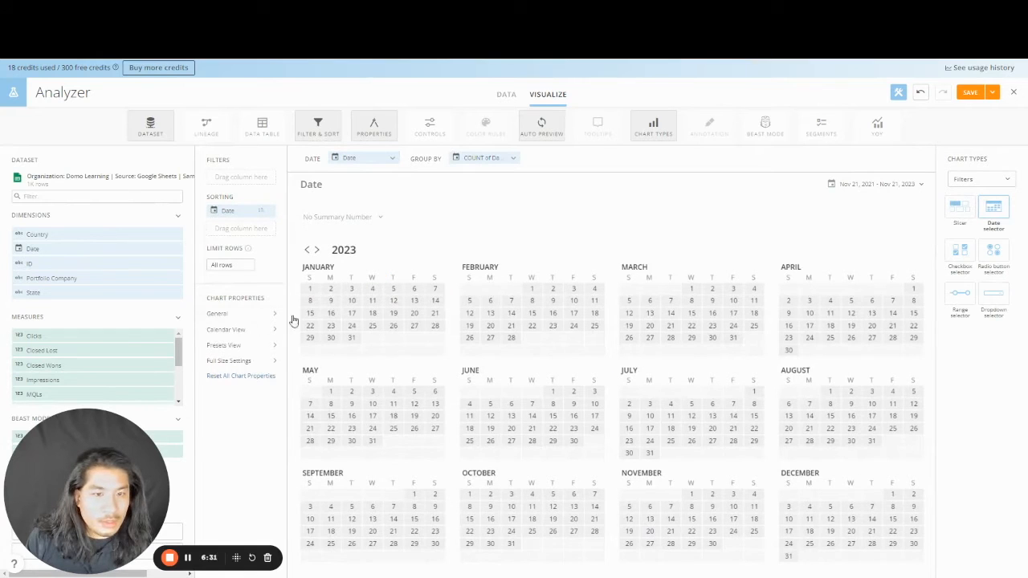
- Set Presets View to show presets only, save the card, and return to Demo Dashboard
{"action": "left_click", "coordinate": [255, 317]}
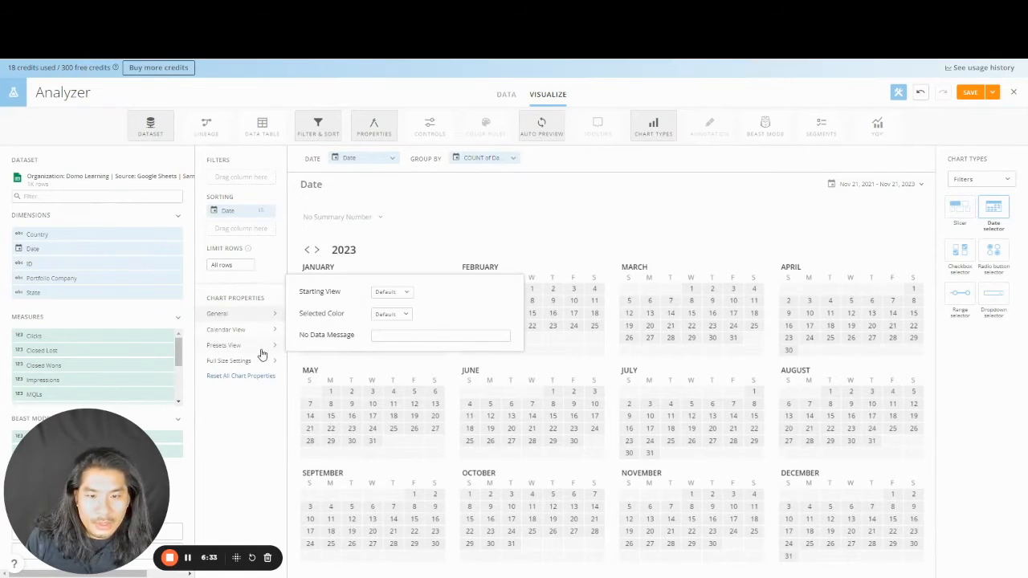
{"action": "left_click", "coordinate": [262, 351]}
{"action": "left_click", "coordinate": [375, 287]}
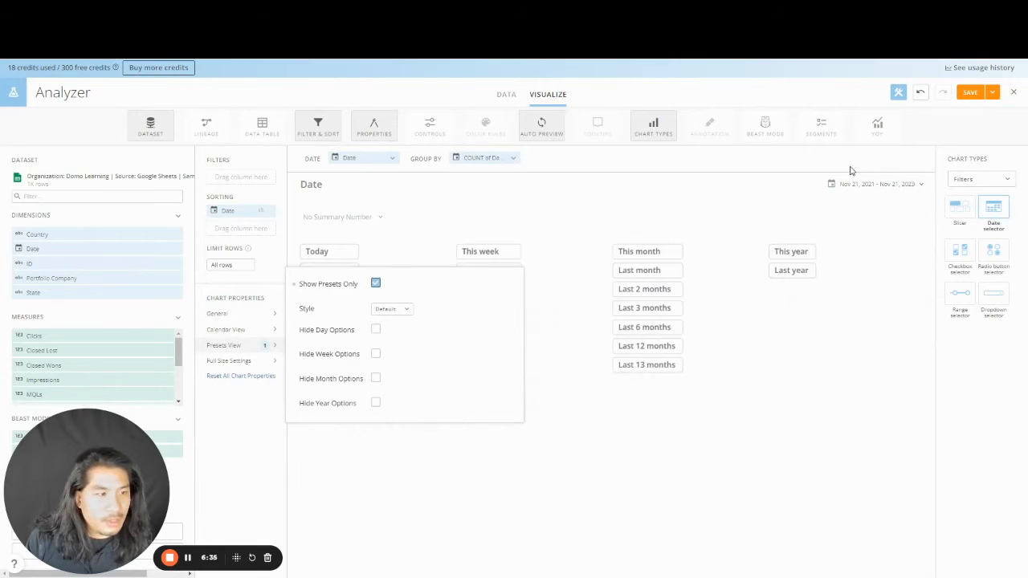
{"action": "left_click", "coordinate": [993, 95]}
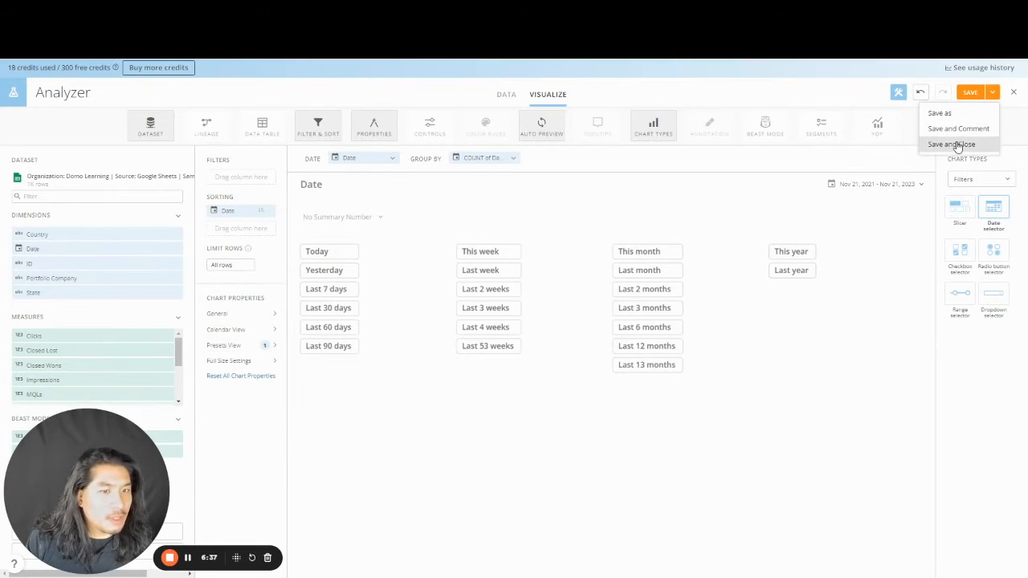
{"action": "left_click", "coordinate": [955, 142]}
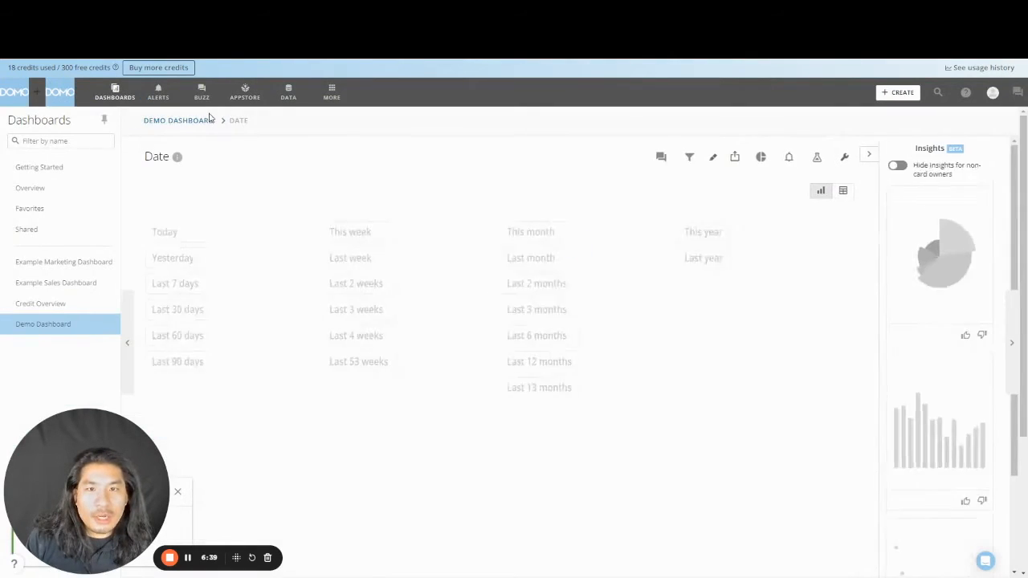
{"action": "left_click", "coordinate": [203, 122]}
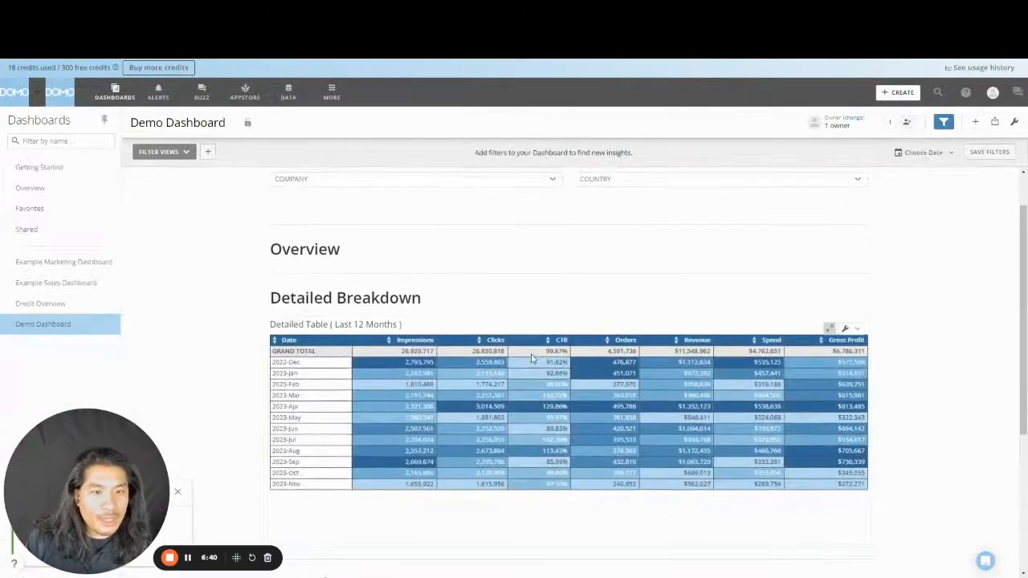
- Move the Date presets card from Appendix up between Filters and Overview and save
{"action": "scroll", "coordinate": [530, 370], "scroll_direction": "down", "scroll_amount": 5}
{"action": "left_click", "coordinate": [1014, 121]}
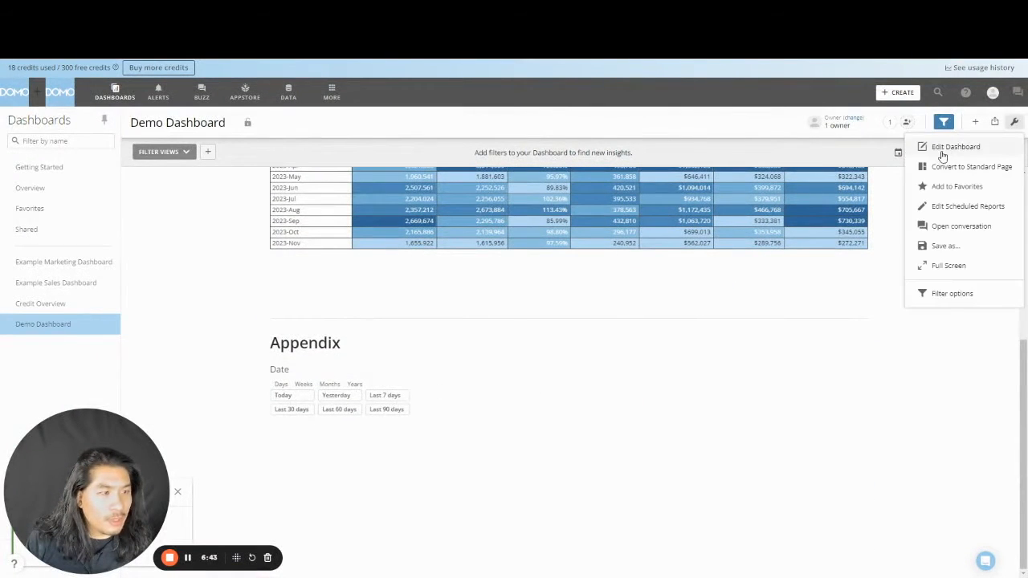
{"action": "left_click", "coordinate": [946, 145]}
{"action": "left_click_drag", "start_coordinate": [305, 374], "coordinate": [533, 254]}
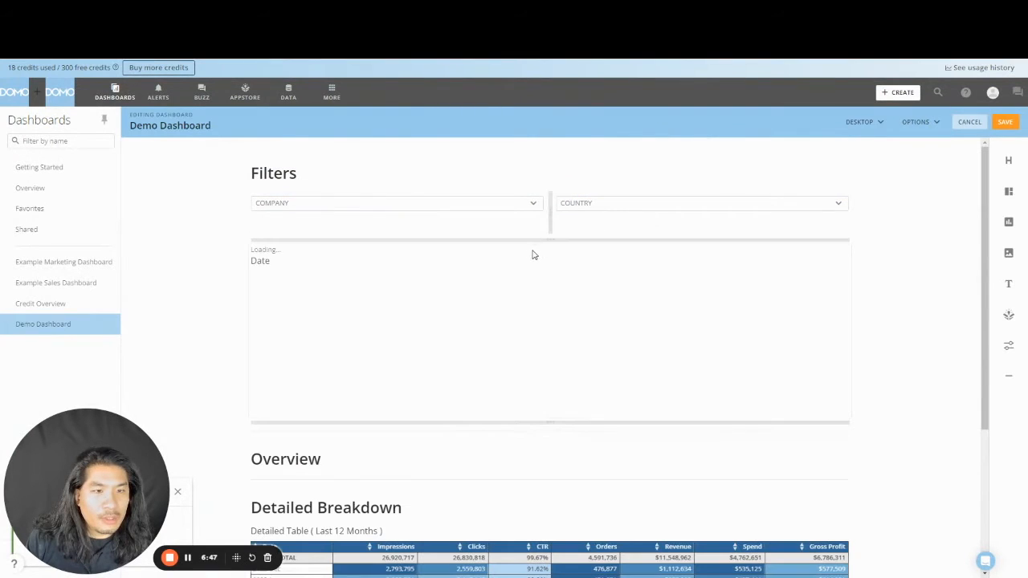
{"action": "left_click", "coordinate": [1004, 122]}
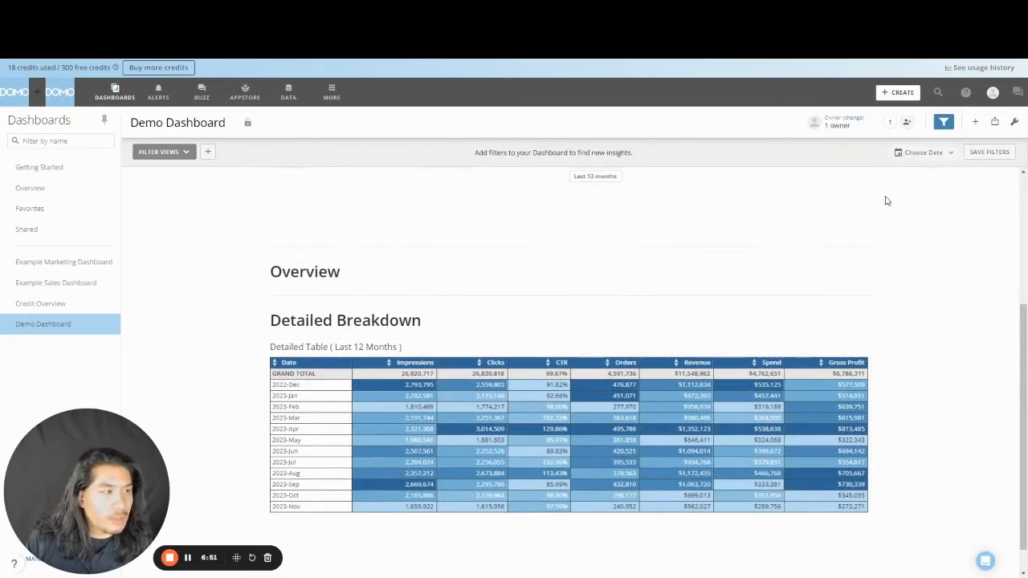
- Copy the Detailed Table card as a new Revenue card and open it in Analyzer
{"action": "left_click", "coordinate": [857, 351]}
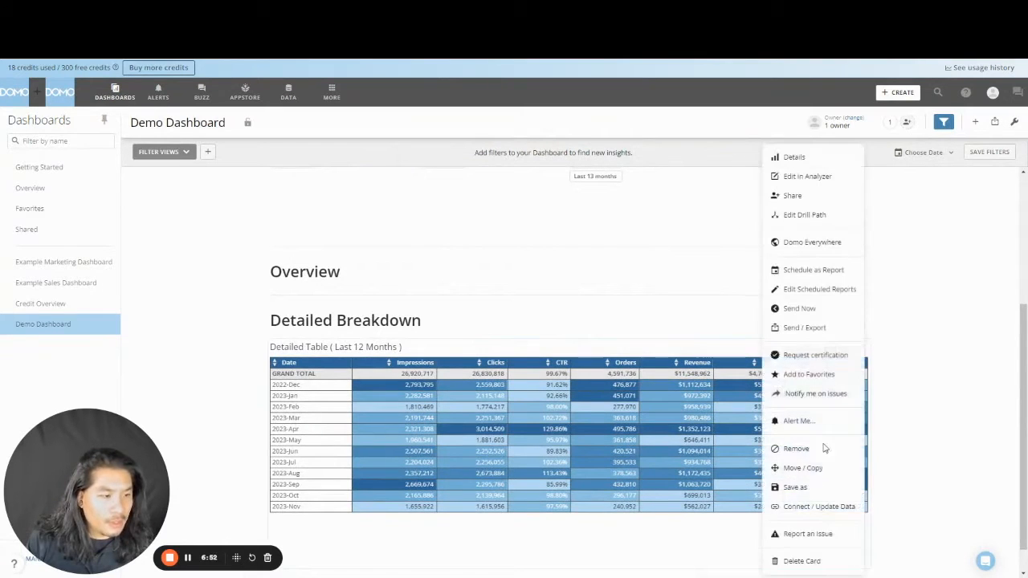
{"action": "left_click", "coordinate": [811, 488]}
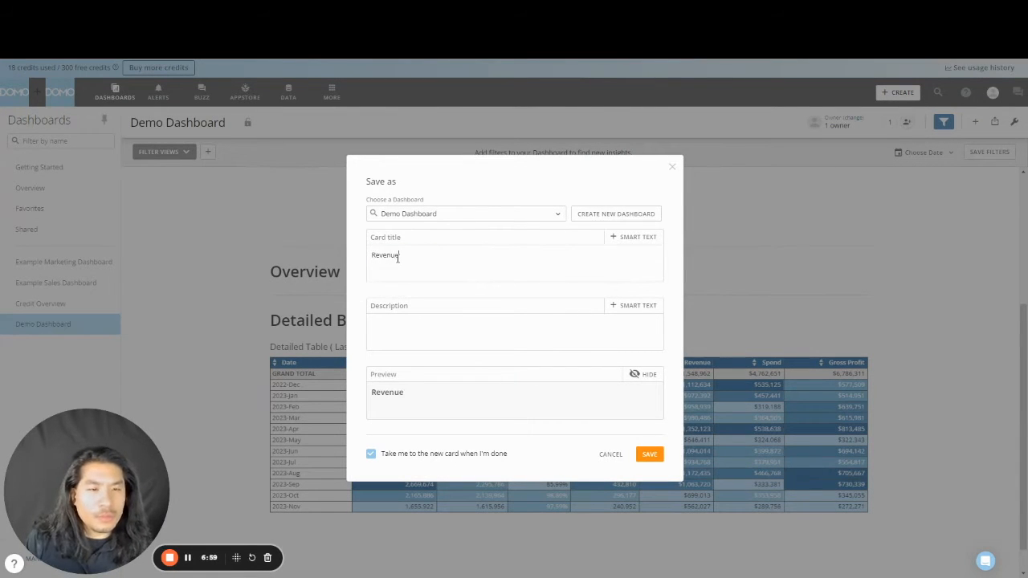
{"action": "left_click", "coordinate": [651, 455]}
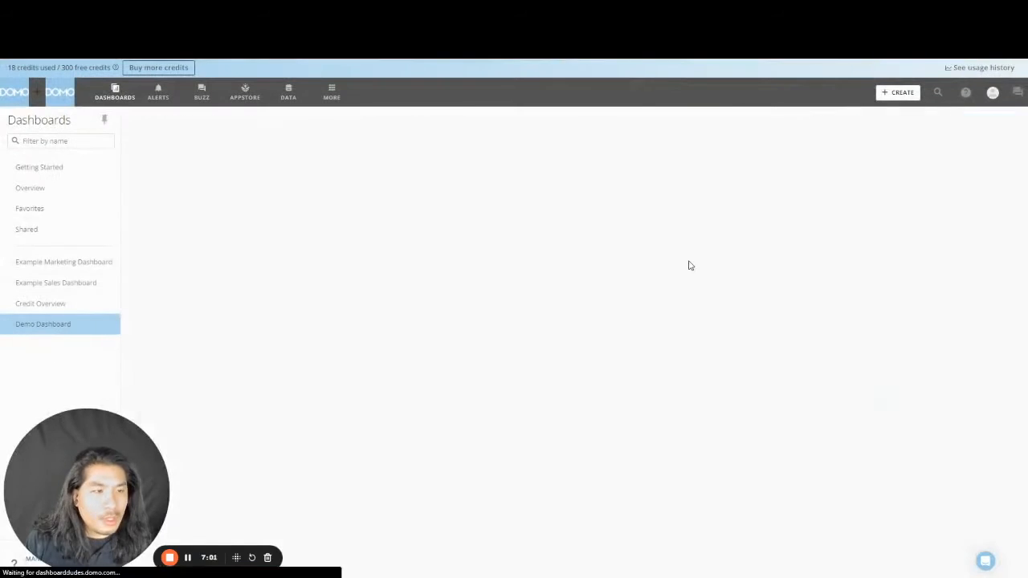
{"action": "left_click", "coordinate": [766, 158]}
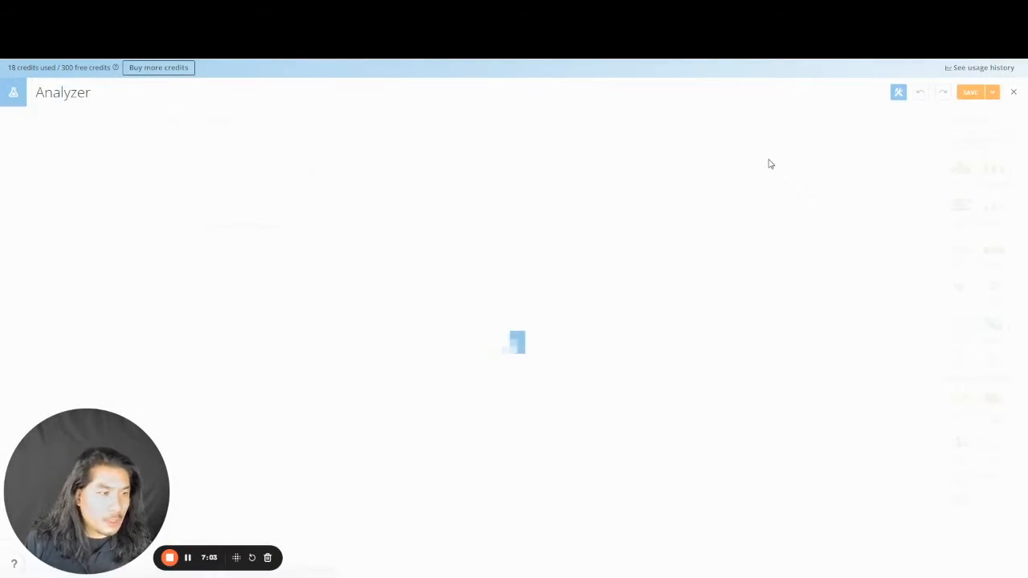
- Show the card as a single value summing Revenue, formatted as currency
{"action": "left_click", "coordinate": [960, 405]}
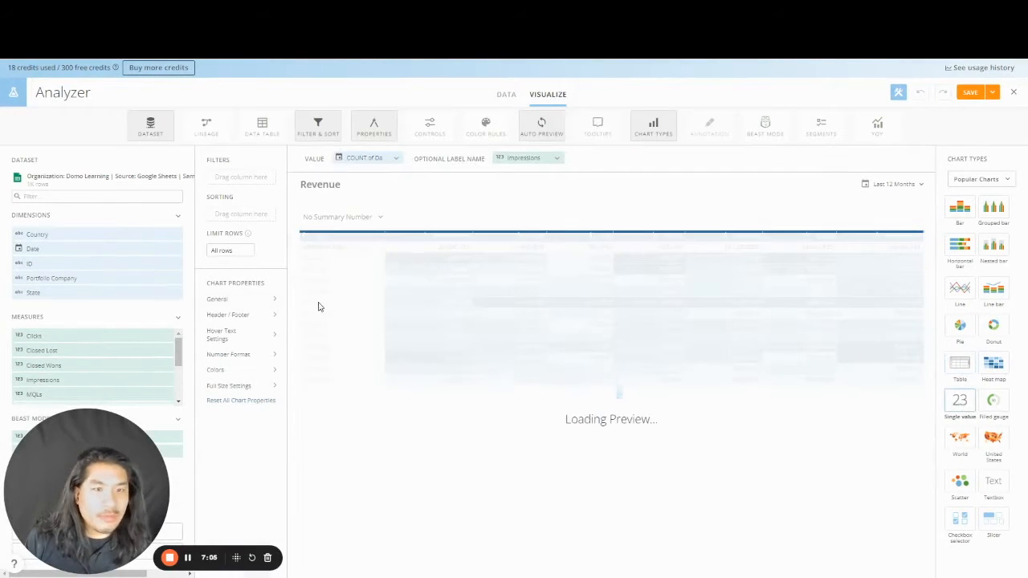
{"action": "scroll", "coordinate": [110, 383], "scroll_direction": "down", "scroll_amount": 3}
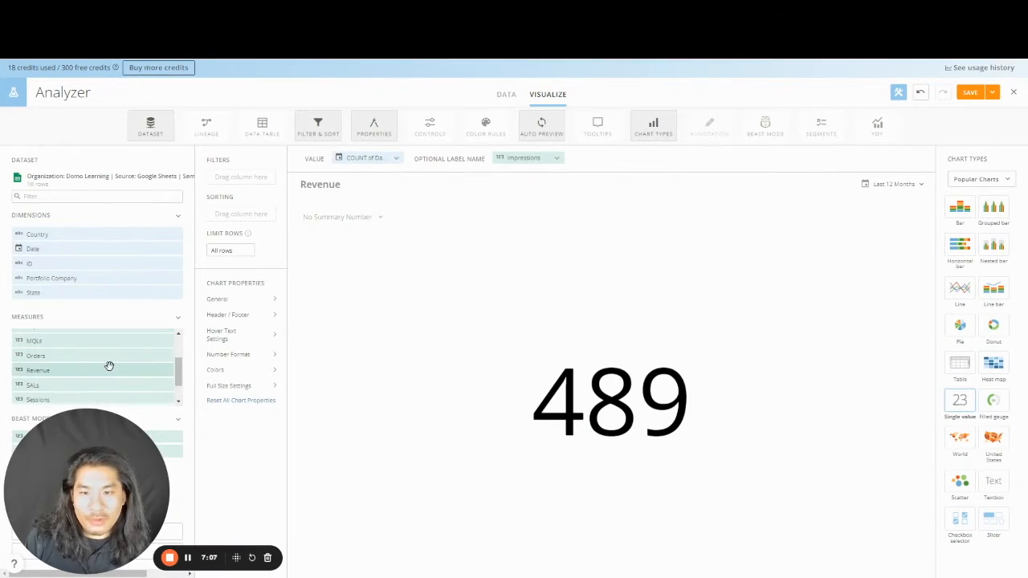
{"action": "left_click_drag", "start_coordinate": [109, 367], "coordinate": [514, 159]}
{"action": "left_click", "coordinate": [365, 157]}
{"action": "left_click", "coordinate": [383, 195]}
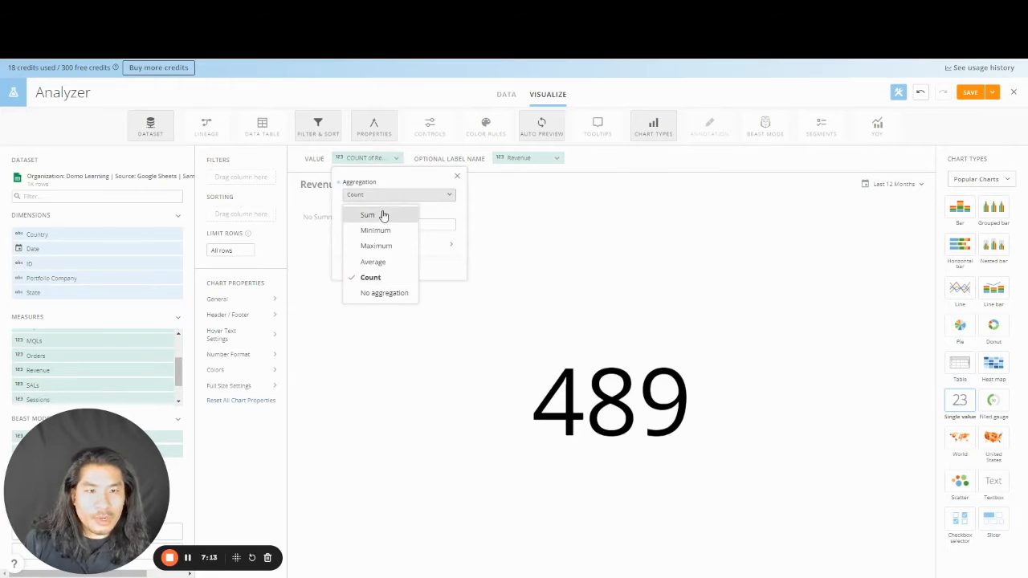
{"action": "left_click", "coordinate": [383, 215]}
{"action": "left_click", "coordinate": [386, 245]}
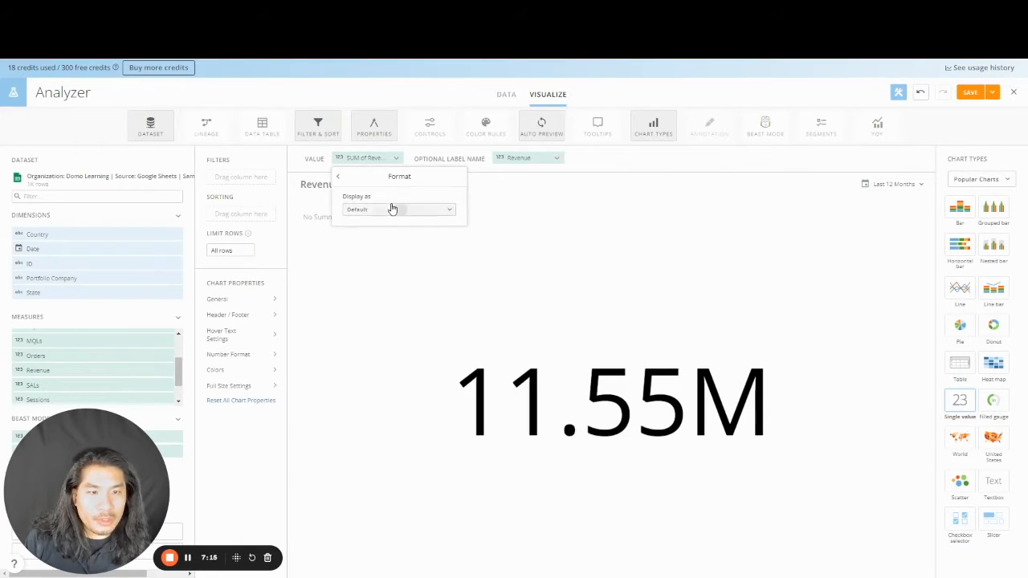
{"action": "left_click", "coordinate": [392, 209]}
{"action": "left_click", "coordinate": [388, 263]}
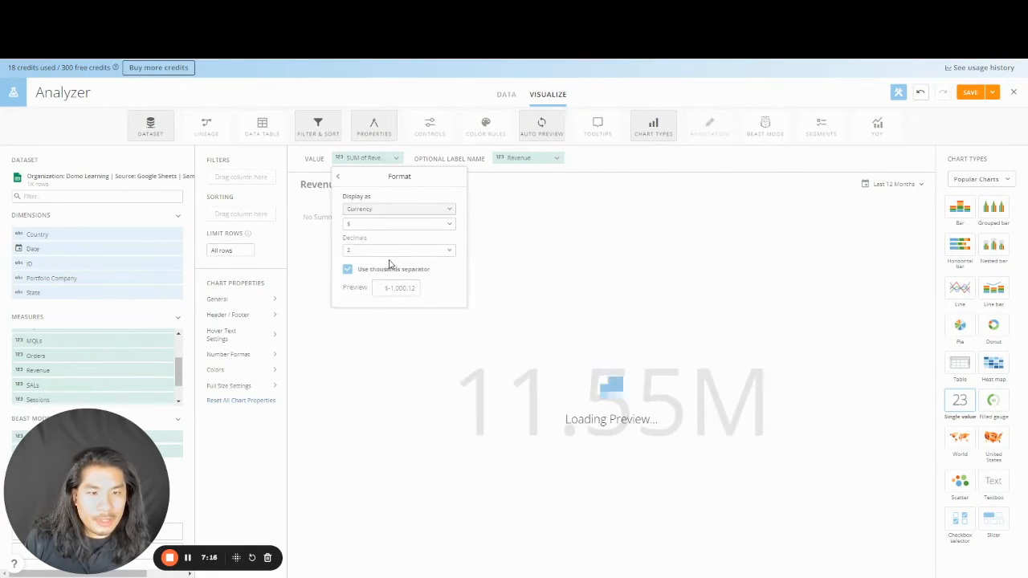
- Give the card a 'Revenue' header
{"action": "left_click", "coordinate": [251, 301]}
{"action": "left_click", "coordinate": [250, 317]}
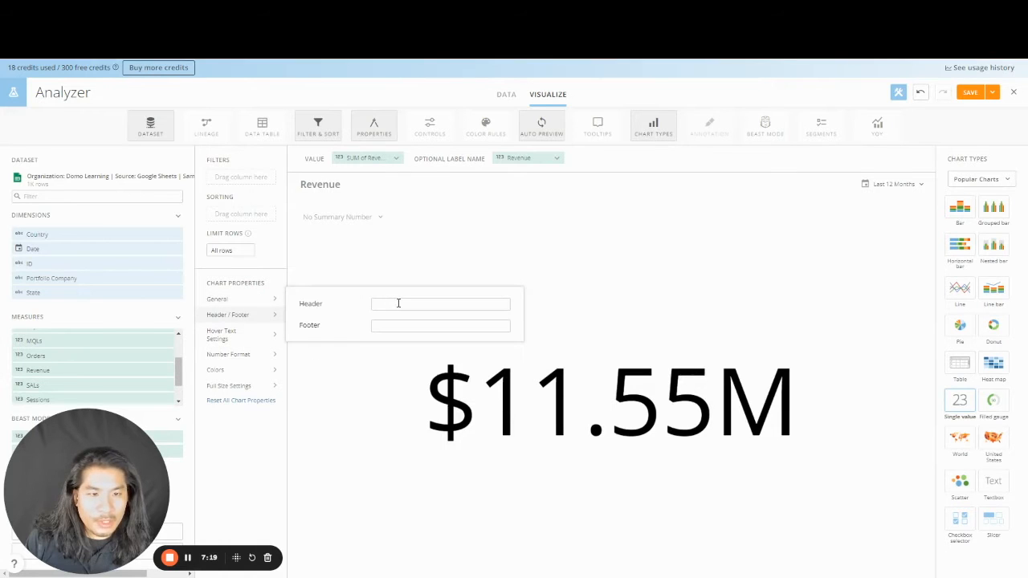
{"action": "left_click", "coordinate": [399, 303]}
{"action": "type", "text": "H"}
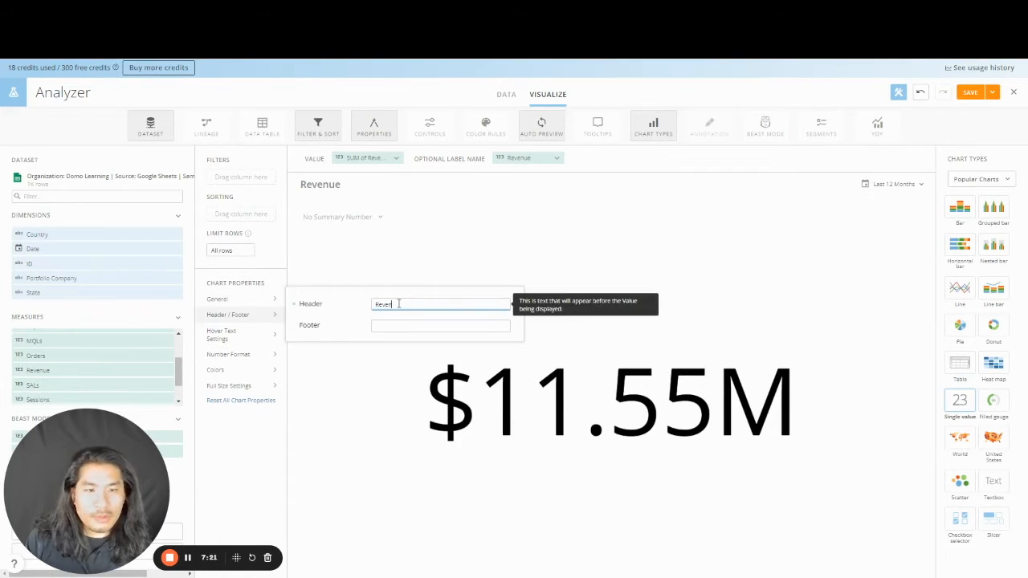
{"action": "left_click", "coordinate": [779, 280]}
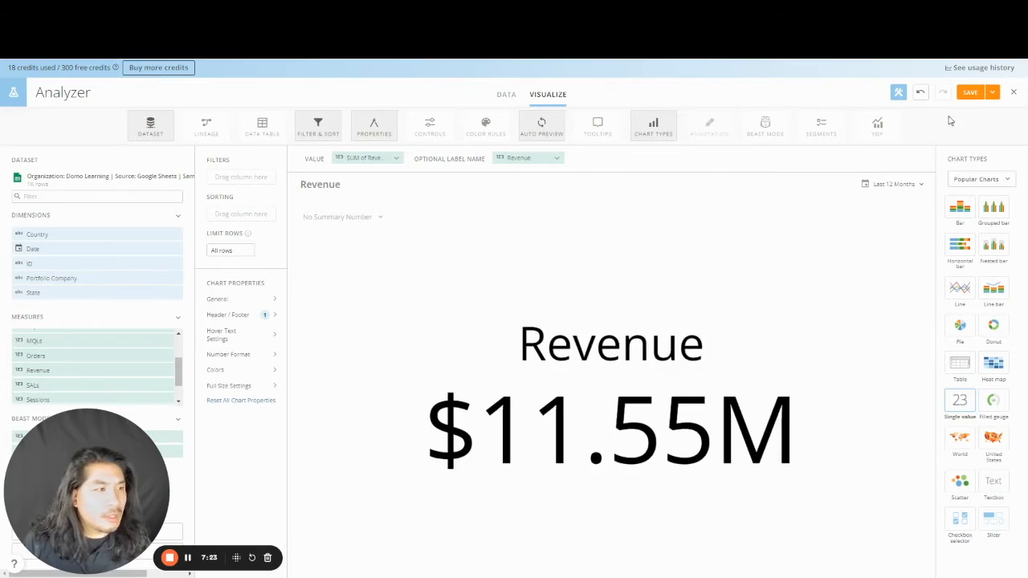
- Set the date range to All Time so it shows $24.44M, then save and close
{"action": "left_click", "coordinate": [912, 187]}
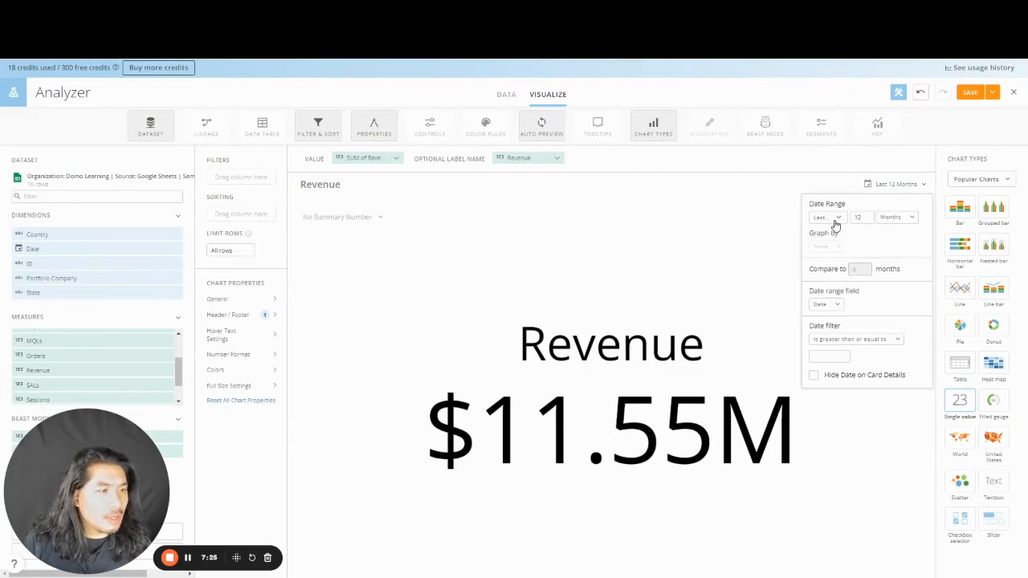
{"action": "left_click", "coordinate": [833, 219]}
{"action": "left_click", "coordinate": [839, 236]}
{"action": "left_click", "coordinate": [992, 93]}
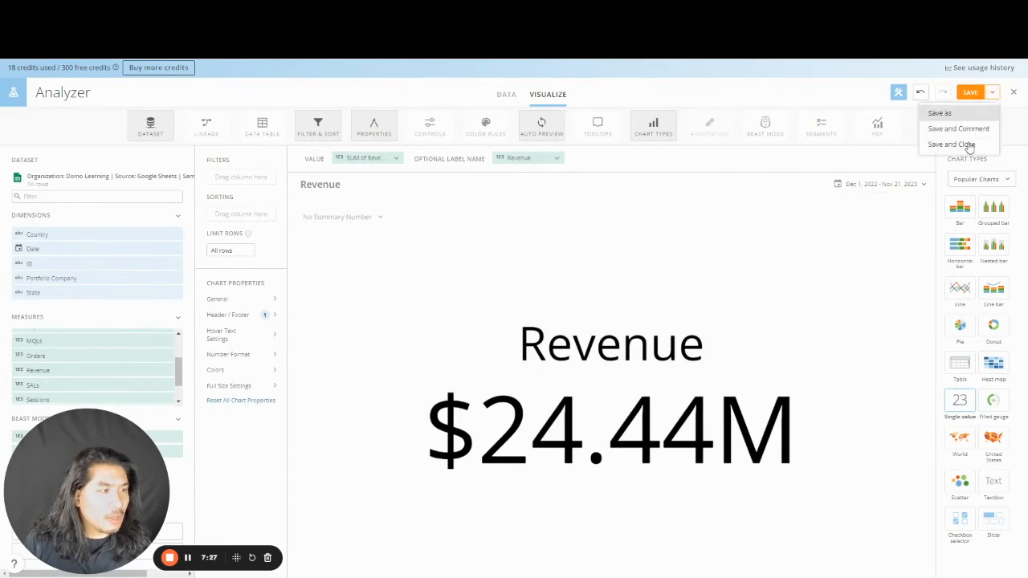
{"action": "left_click", "coordinate": [964, 145]}
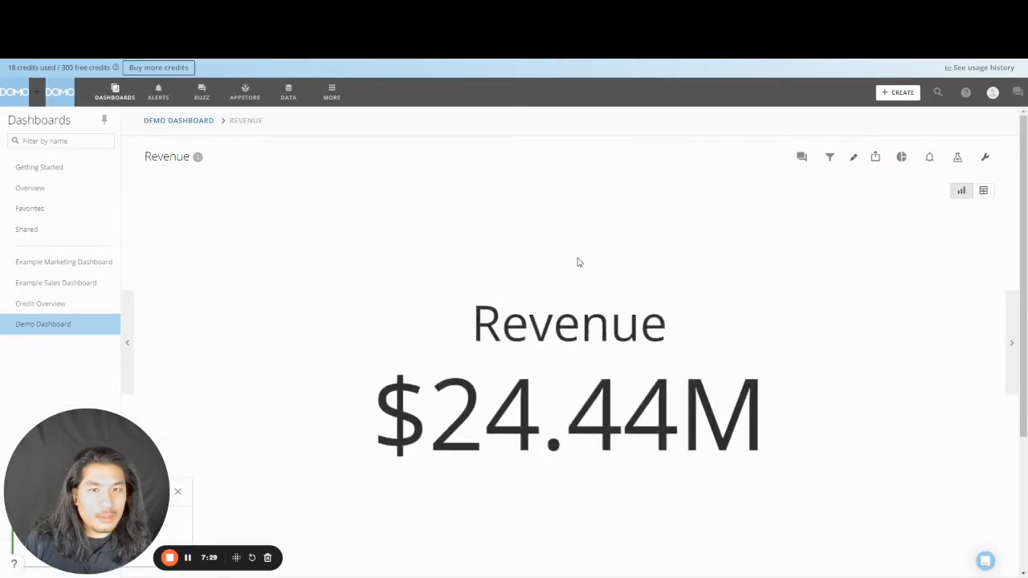
- Save a copy of the Revenue card titled 'Spend'
{"action": "left_click", "coordinate": [984, 157]}
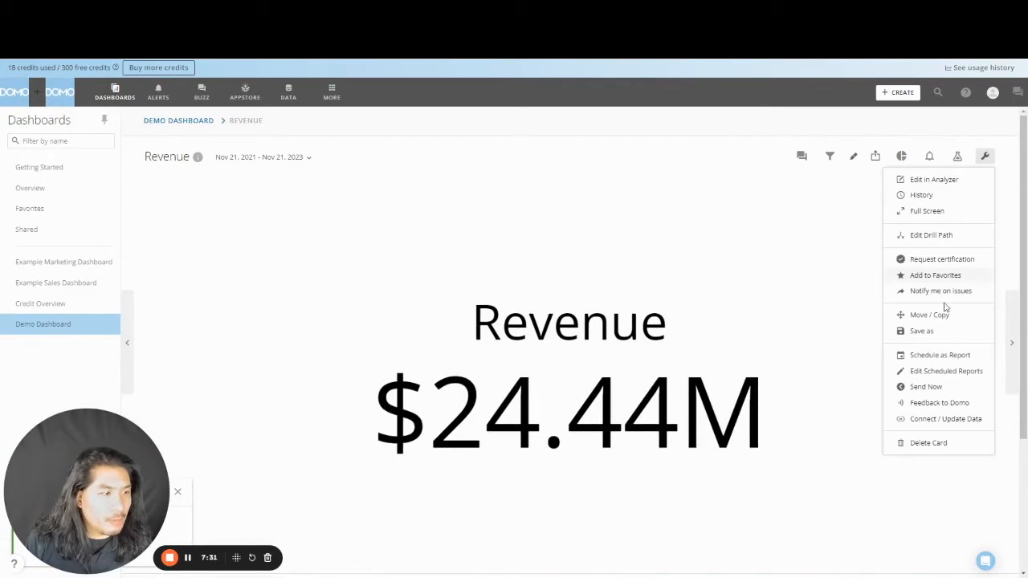
{"action": "left_click", "coordinate": [921, 331]}
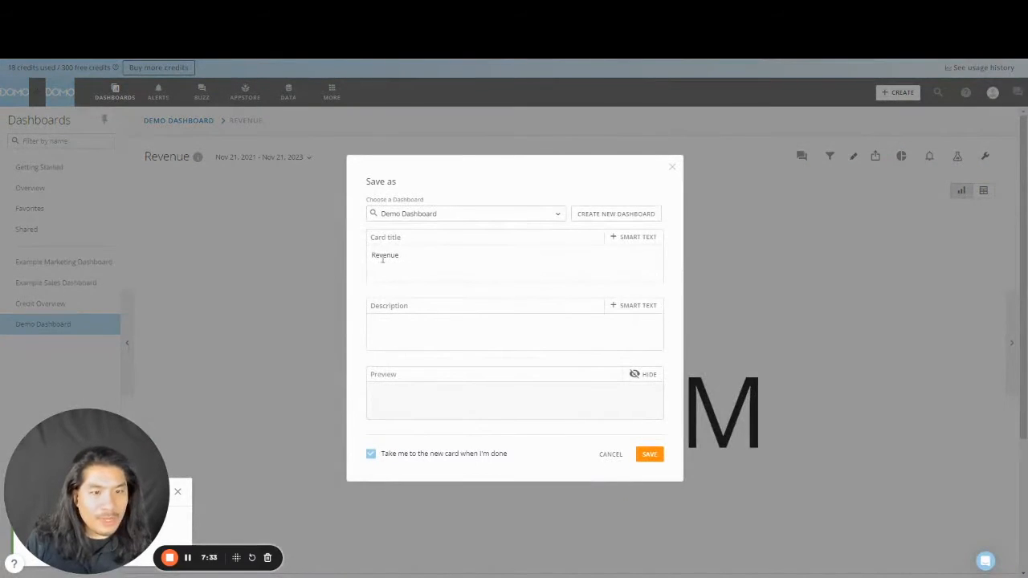
{"action": "type", "text": "Spend"}
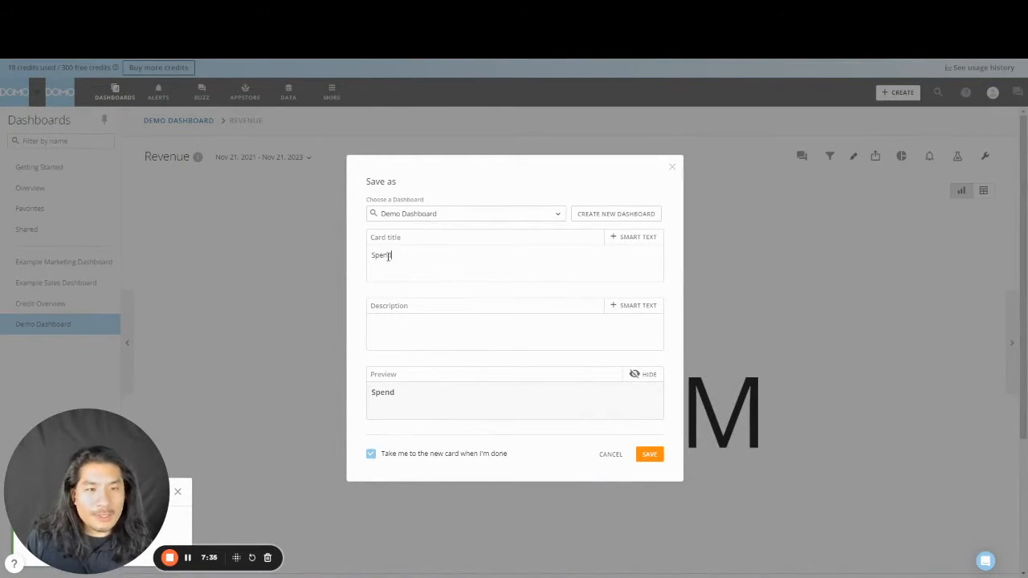
{"action": "left_click", "coordinate": [648, 454]}
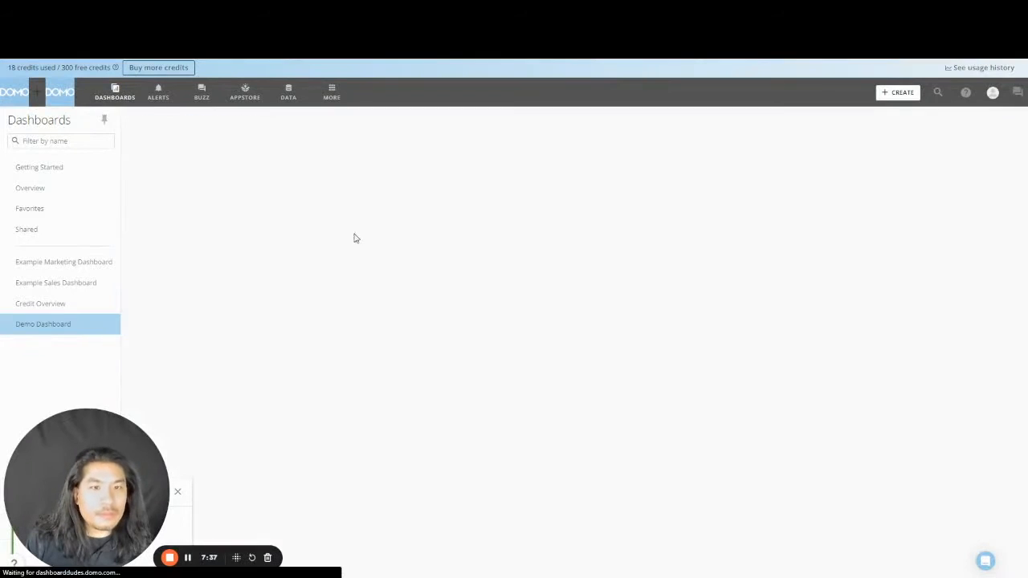
- Make Spend the card's value and change the header to 'Spend'
{"action": "left_click", "coordinate": [966, 156]}
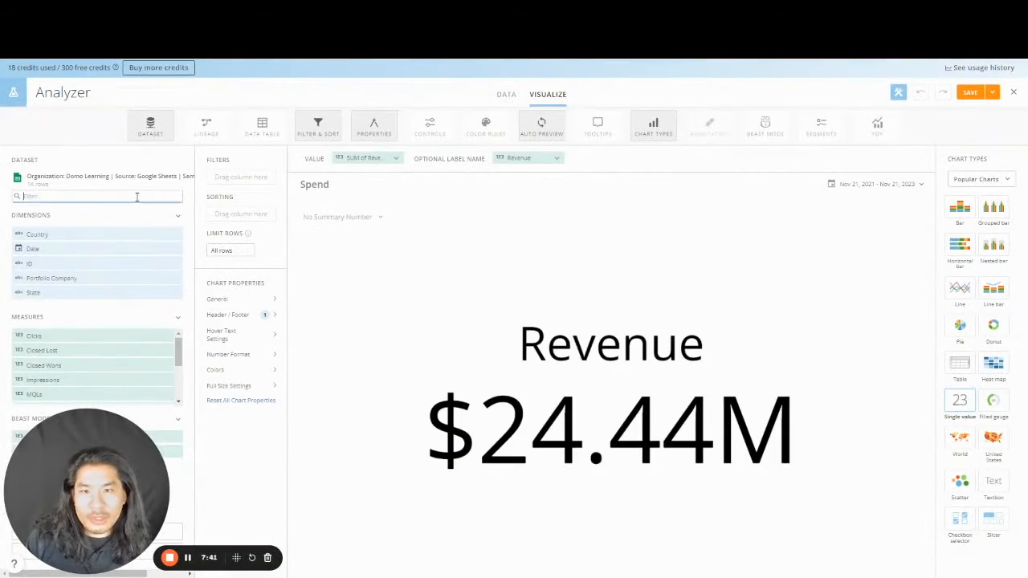
{"action": "type", "text": "spend"}
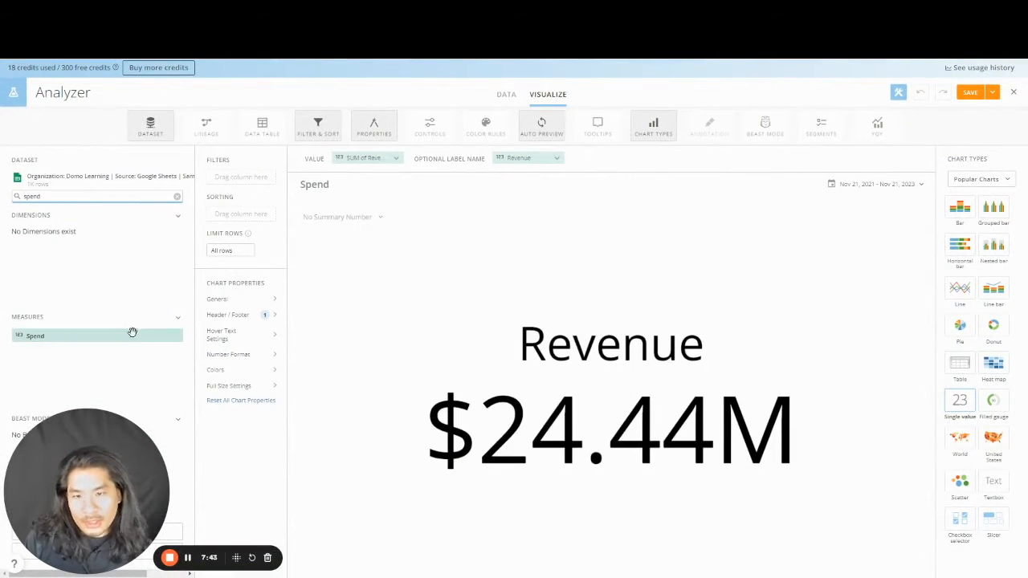
{"action": "left_click_drag", "start_coordinate": [133, 331], "coordinate": [526, 158]}
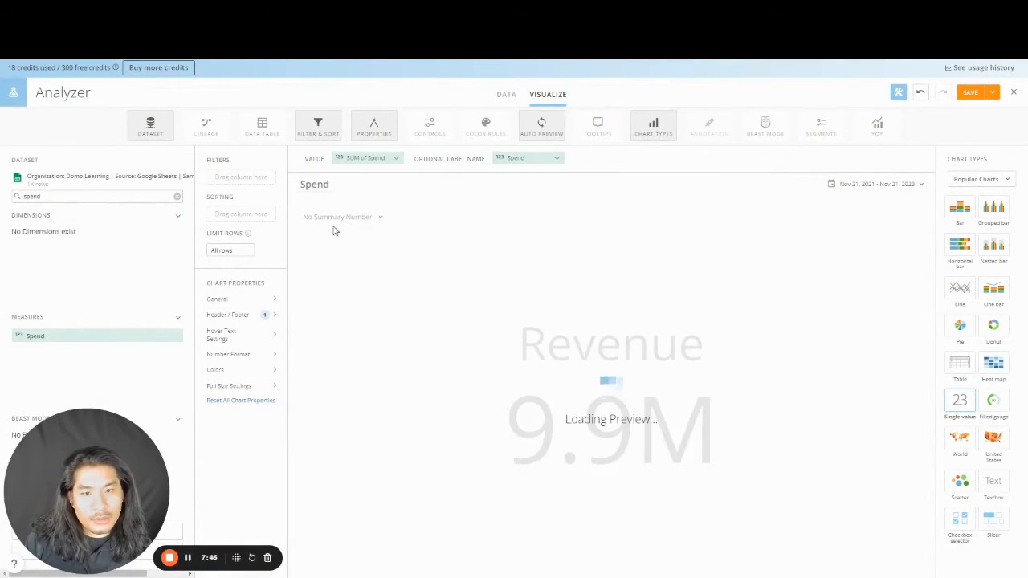
{"action": "left_click", "coordinate": [258, 320]}
{"action": "double_click", "coordinate": [401, 300]}
{"action": "type", "text": "Spend"}
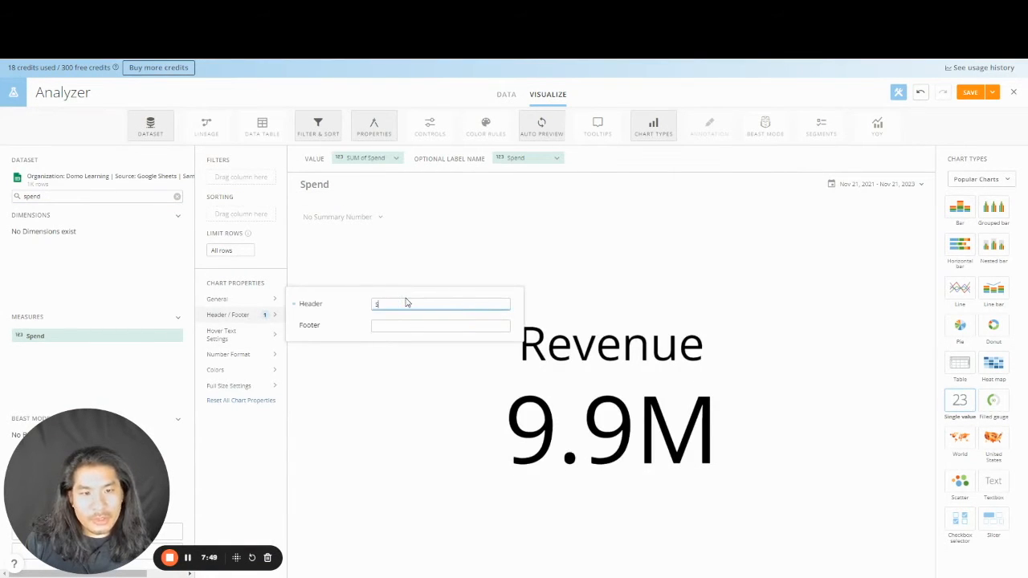
{"action": "left_click", "coordinate": [367, 158]}
- Format the Spend value as currency ($9.90M) and save and close the card
{"action": "left_click", "coordinate": [378, 245]}
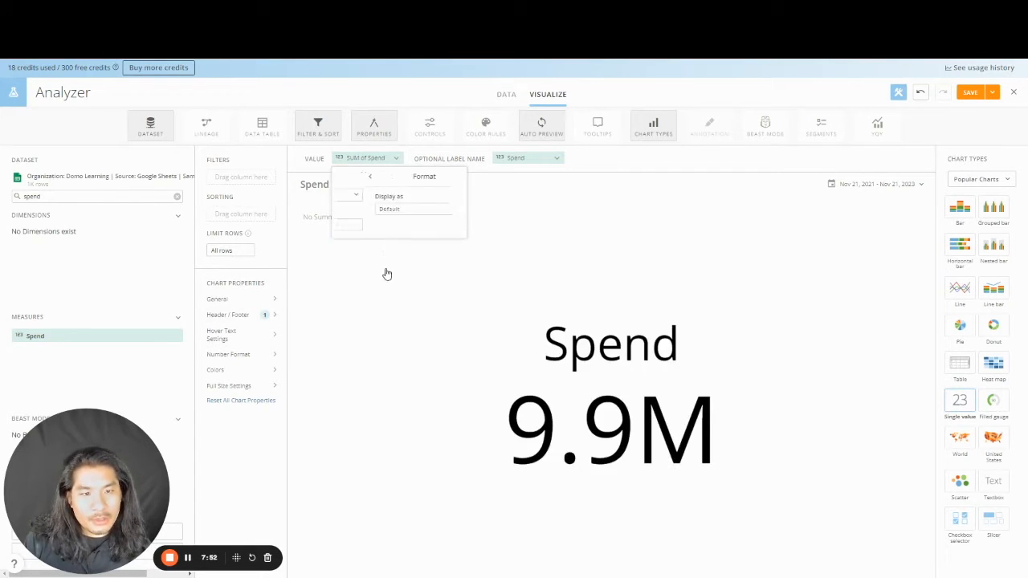
{"action": "left_click", "coordinate": [401, 209]}
{"action": "left_click", "coordinate": [395, 264]}
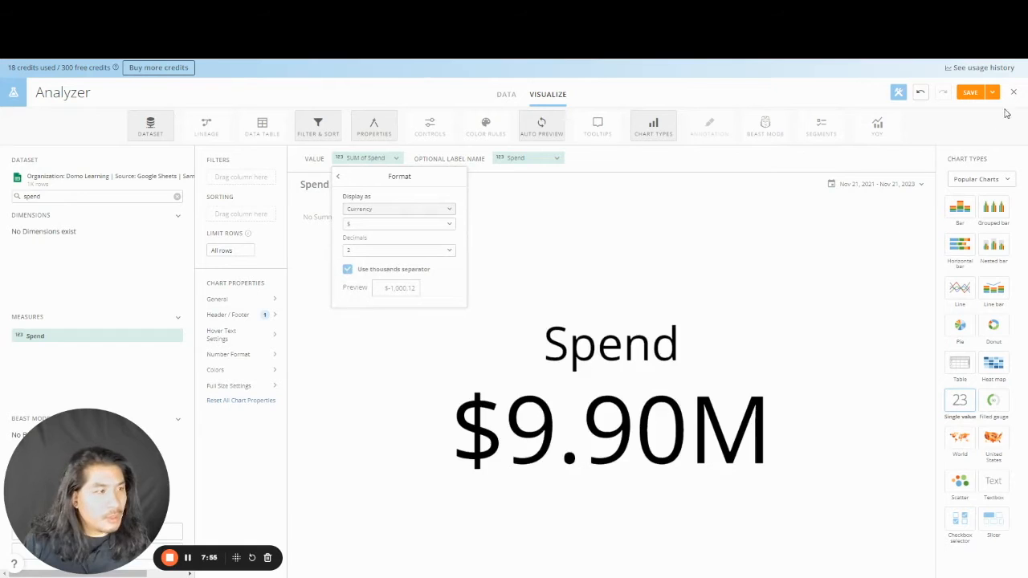
{"action": "left_click", "coordinate": [998, 94]}
{"action": "left_click", "coordinate": [971, 145]}
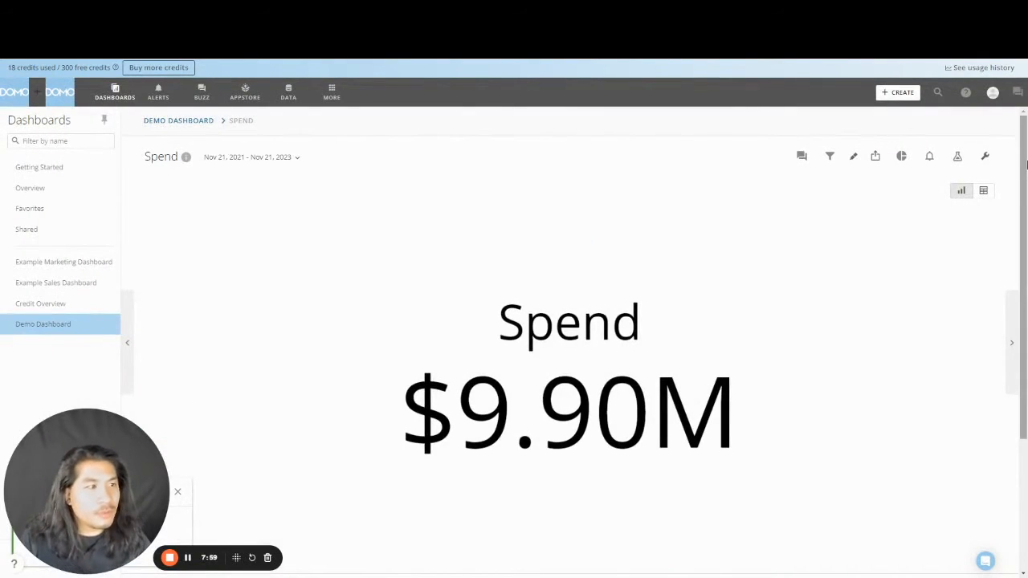
- Save a copy of the Spend card as a new card titled Profit
{"action": "left_click", "coordinate": [985, 155]}
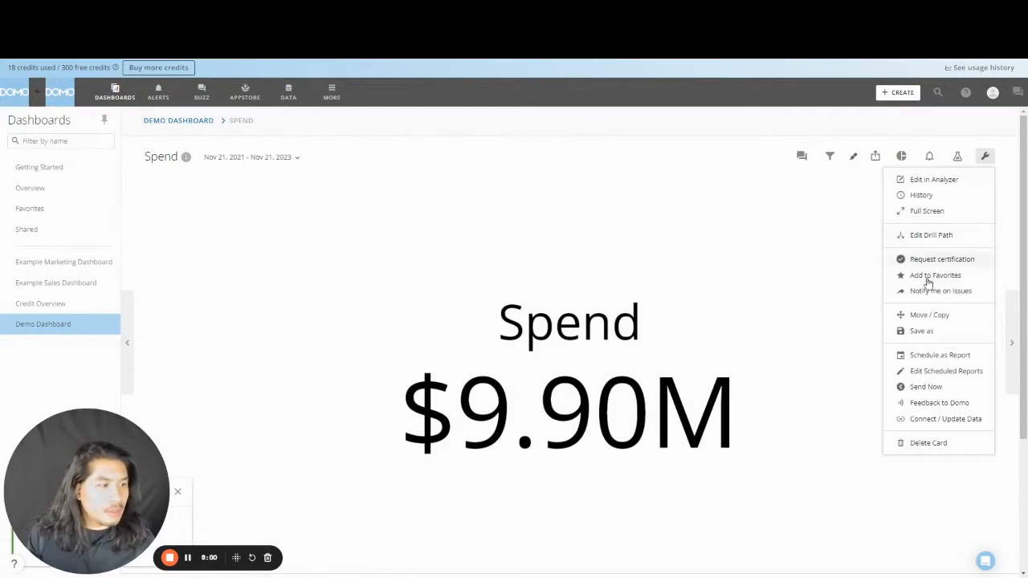
{"action": "left_click", "coordinate": [926, 330]}
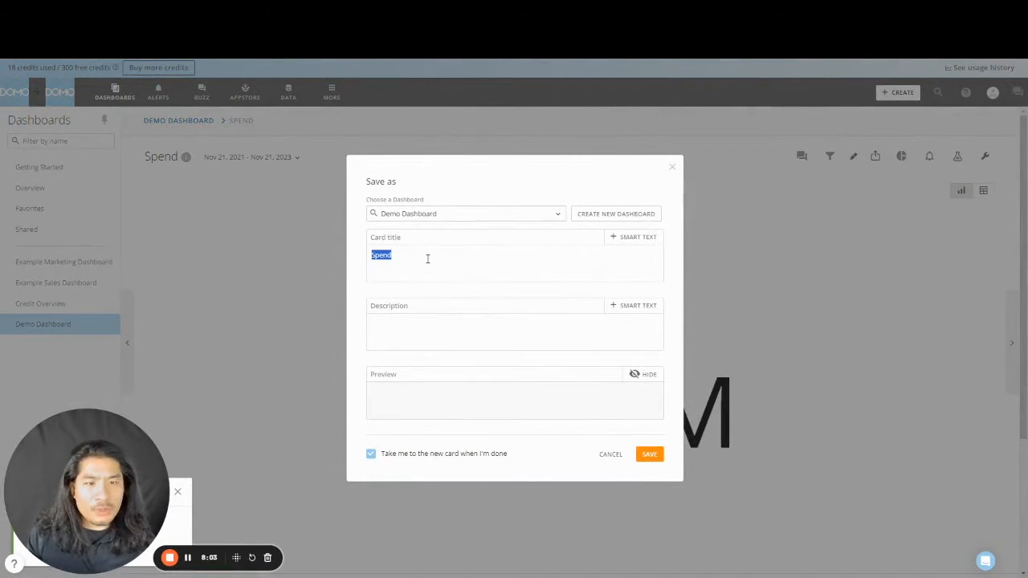
{"action": "type", "text": "Gr"}
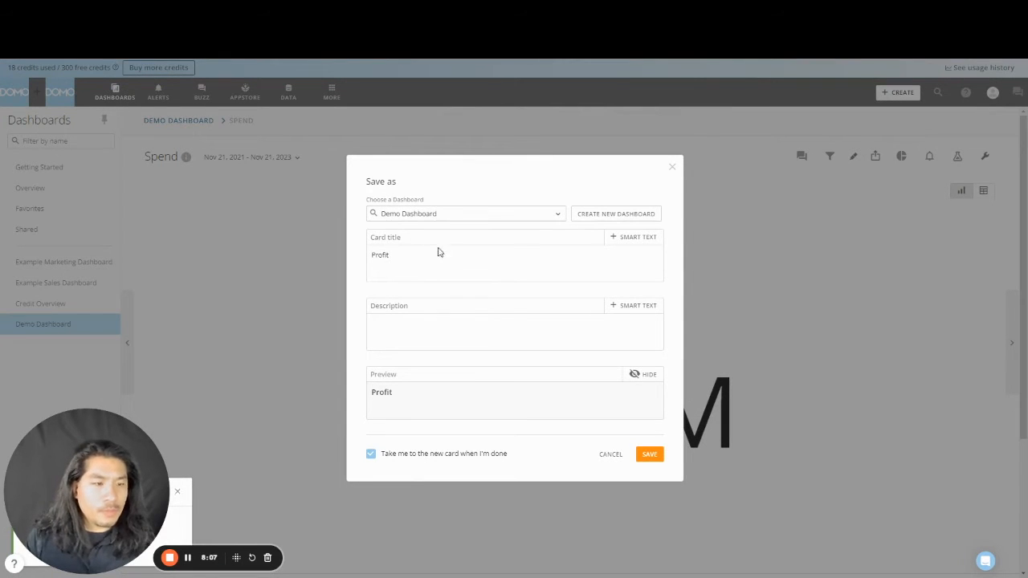
{"action": "left_click", "coordinate": [649, 453]}
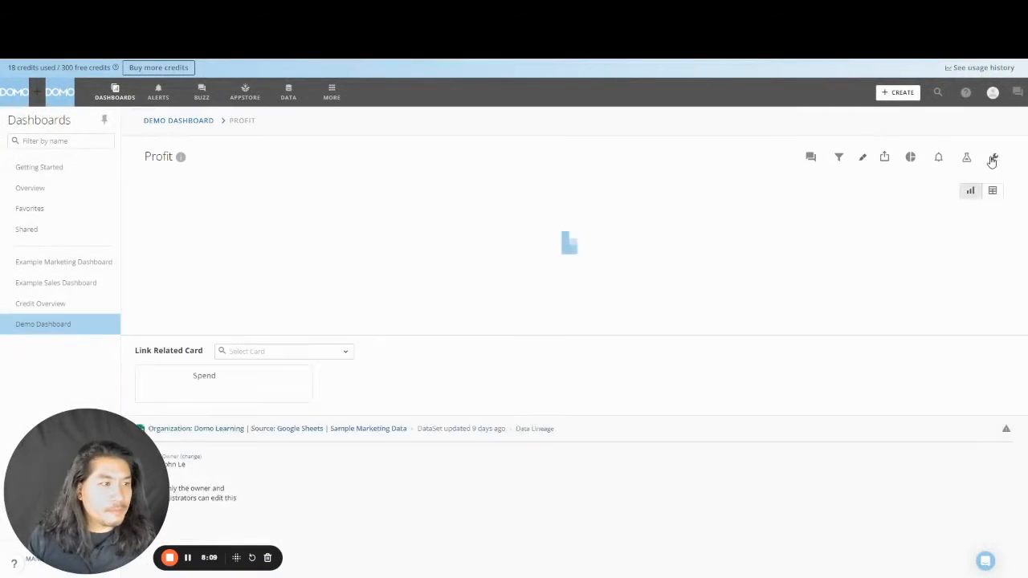
- Make the Gross Profit beast mode the card's value and set its header to Profit
{"action": "left_click", "coordinate": [956, 158]}
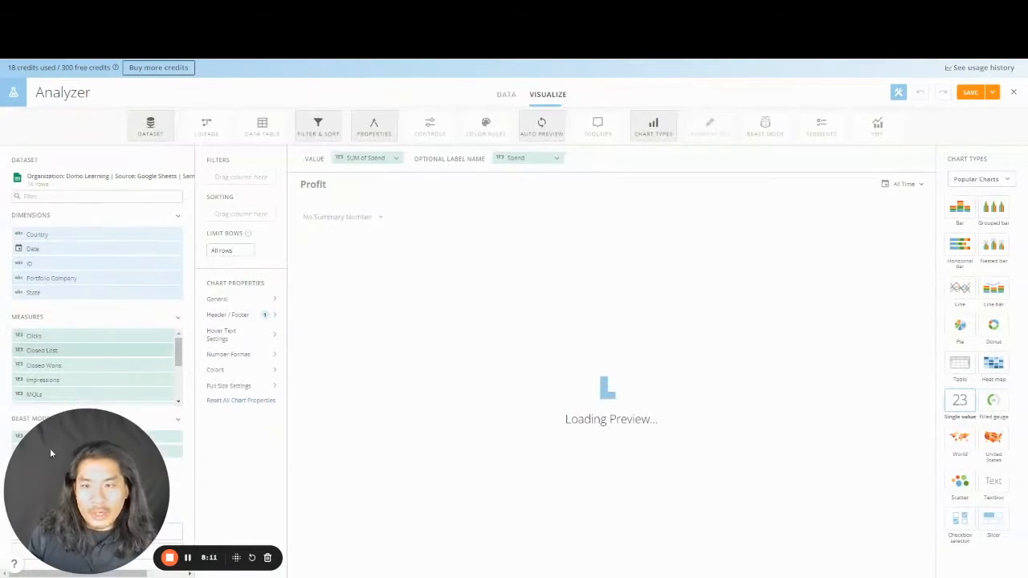
{"action": "left_click_drag", "start_coordinate": [59, 452], "coordinate": [514, 161]}
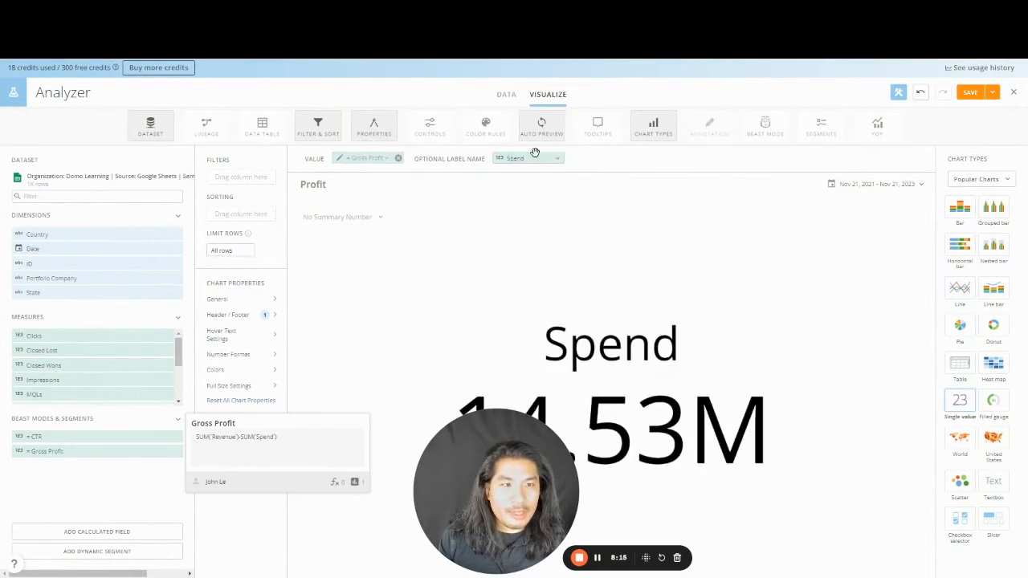
{"action": "left_click", "coordinate": [257, 319]}
{"action": "double_click", "coordinate": [439, 307]}
{"action": "type", "text": "P"}
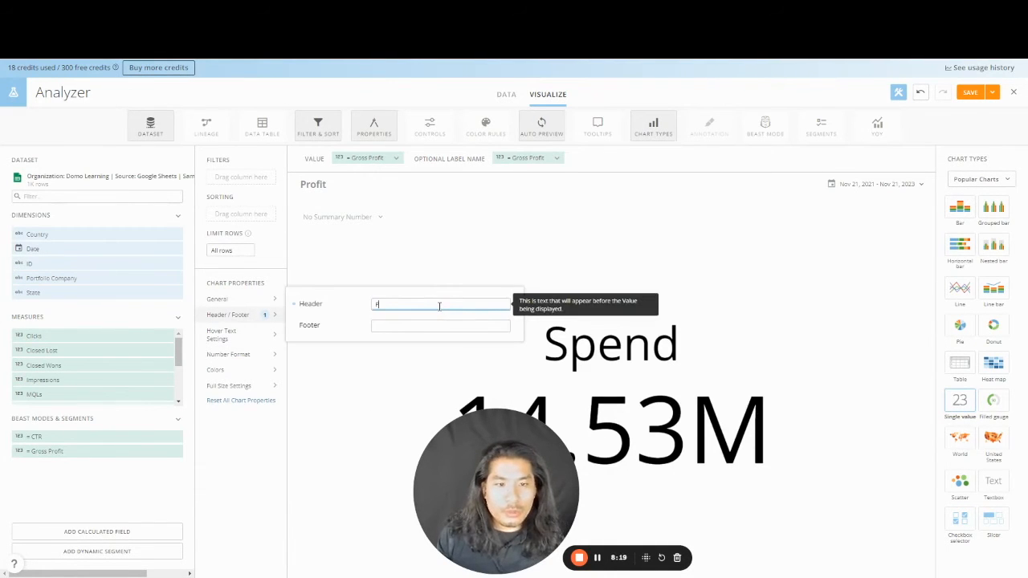
{"action": "type", "text": "rofit"}
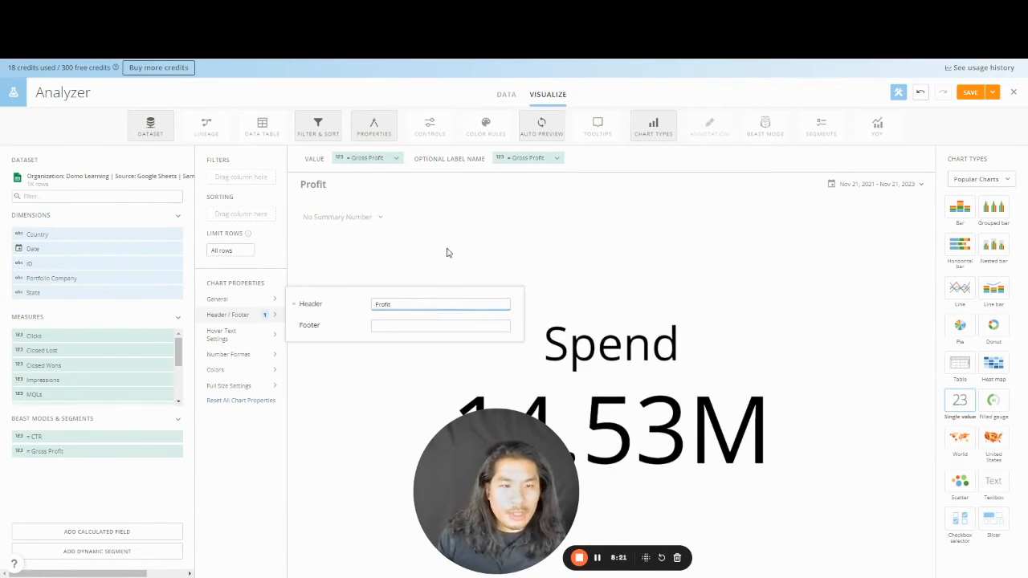
- Format Gross Profit as currency, save and close the card, and return to the Demo Dashboard
{"action": "left_click", "coordinate": [385, 159]}
{"action": "left_click", "coordinate": [390, 217]}
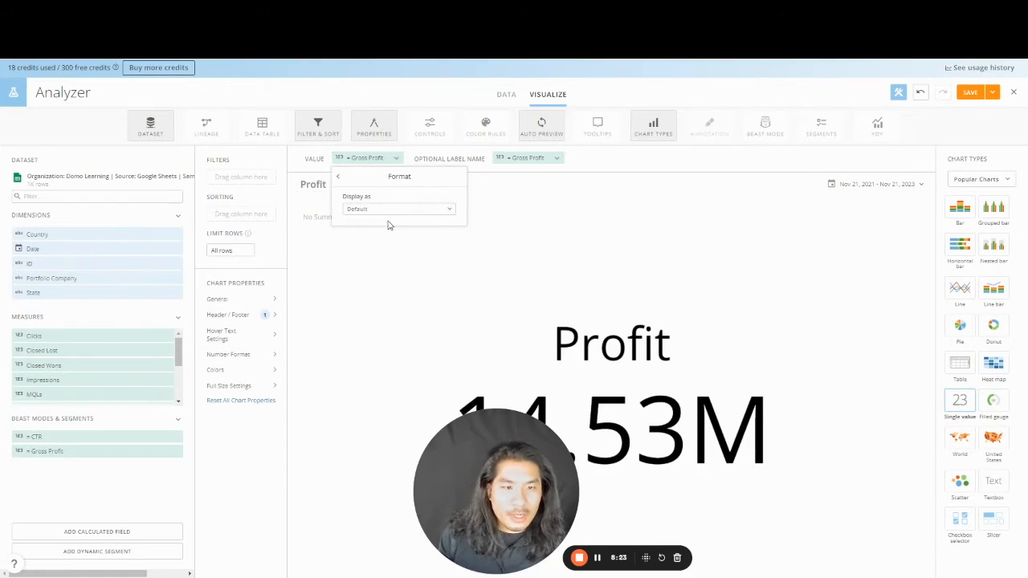
{"action": "left_click", "coordinate": [391, 211]}
{"action": "left_click", "coordinate": [397, 264]}
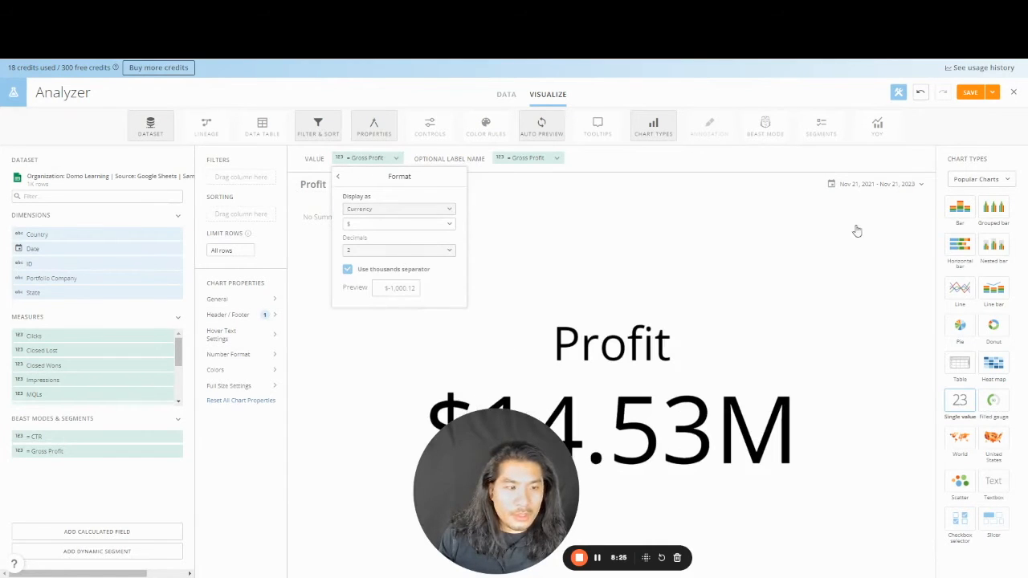
{"action": "left_click", "coordinate": [993, 92]}
{"action": "left_click", "coordinate": [954, 142]}
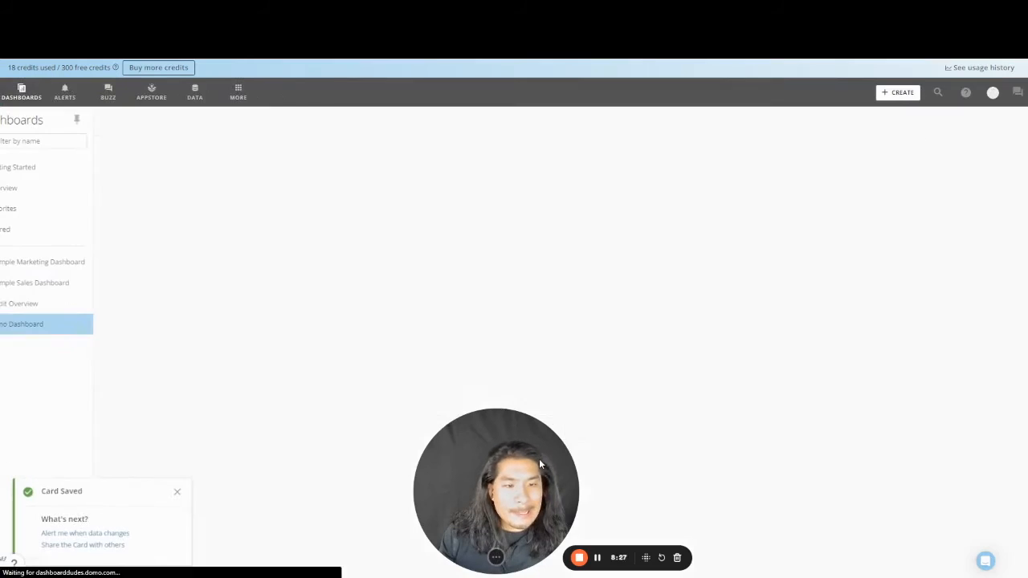
{"action": "left_click_drag", "start_coordinate": [539, 459], "coordinate": [130, 459]}
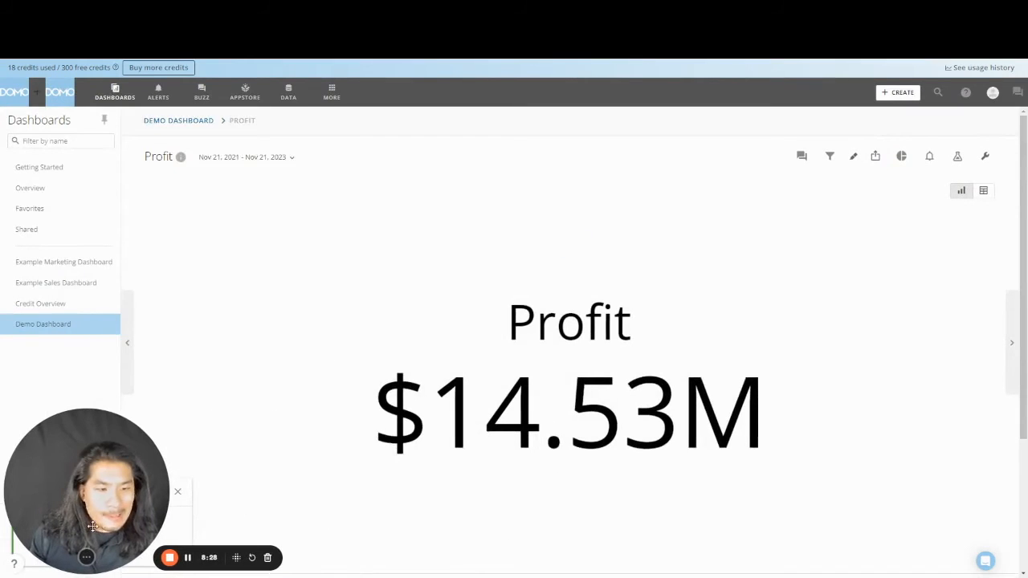
{"action": "left_click", "coordinate": [208, 123]}
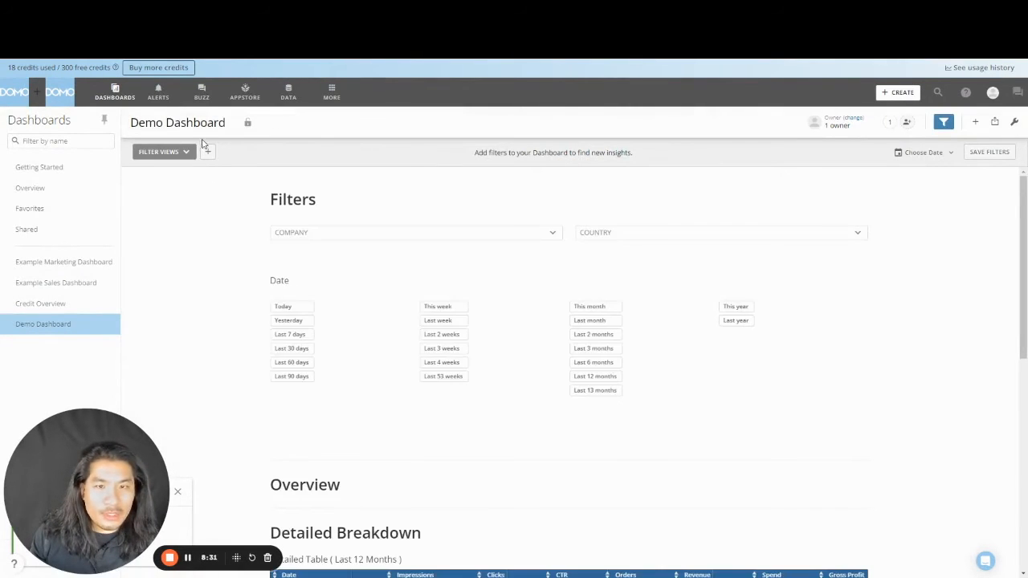
- Rearrange the dashboard so Revenue, Spend and Profit sit in the Overview row, then shorten that row
{"action": "scroll", "coordinate": [826, 305], "scroll_direction": "down", "scroll_amount": 5}
{"action": "left_click", "coordinate": [1014, 123]}
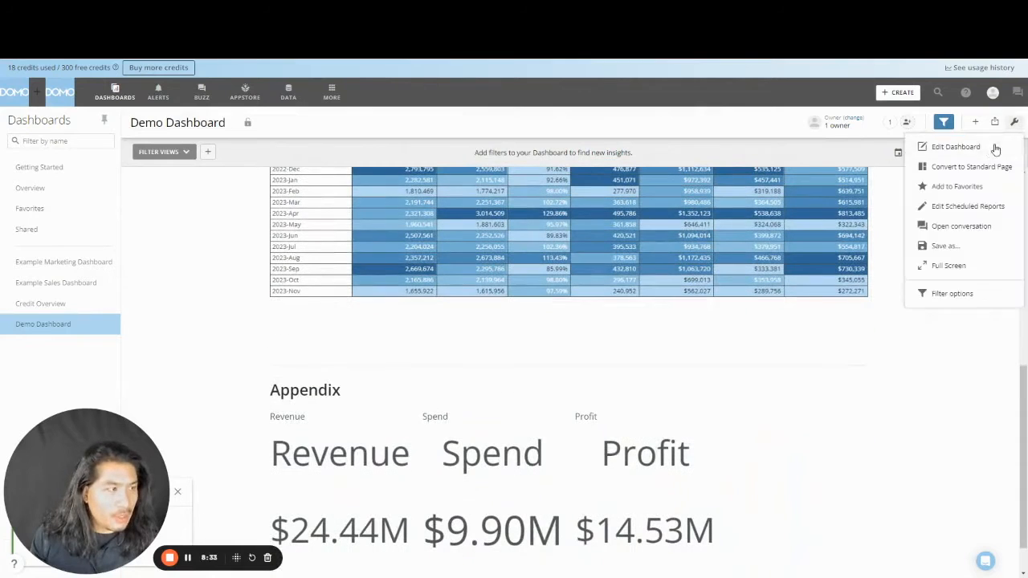
{"action": "left_click", "coordinate": [992, 148]}
{"action": "left_click_drag", "start_coordinate": [358, 468], "coordinate": [386, 359]}
{"action": "scroll", "coordinate": [361, 411], "scroll_direction": "down", "scroll_amount": 6}
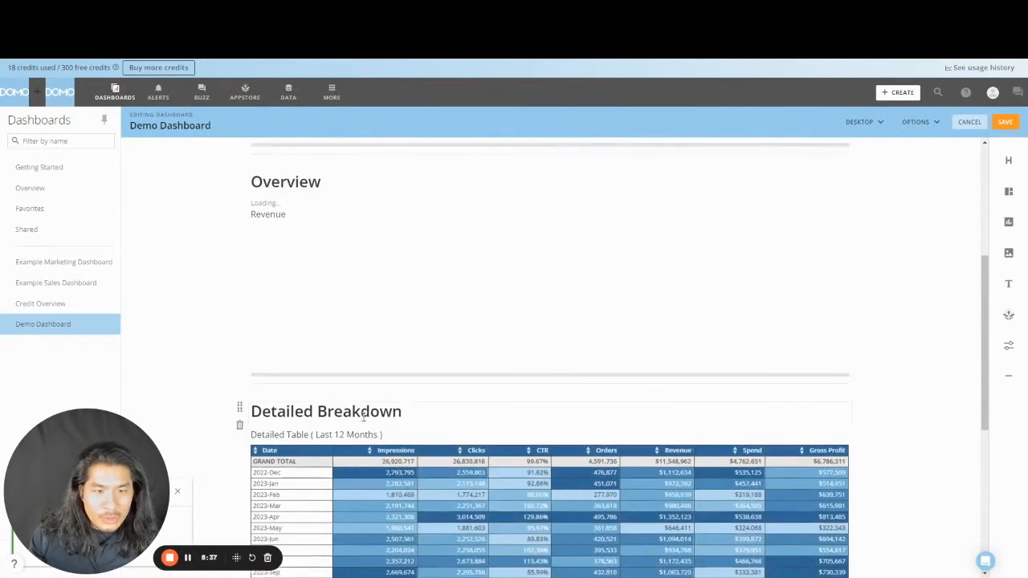
{"action": "left_click_drag", "start_coordinate": [346, 456], "coordinate": [855, 307]}
{"action": "scroll", "coordinate": [525, 356], "scroll_direction": "down", "scroll_amount": 5}
{"action": "left_click_drag", "start_coordinate": [330, 471], "coordinate": [757, 281]}
{"action": "scroll", "coordinate": [533, 344], "scroll_direction": "up", "scroll_amount": 3}
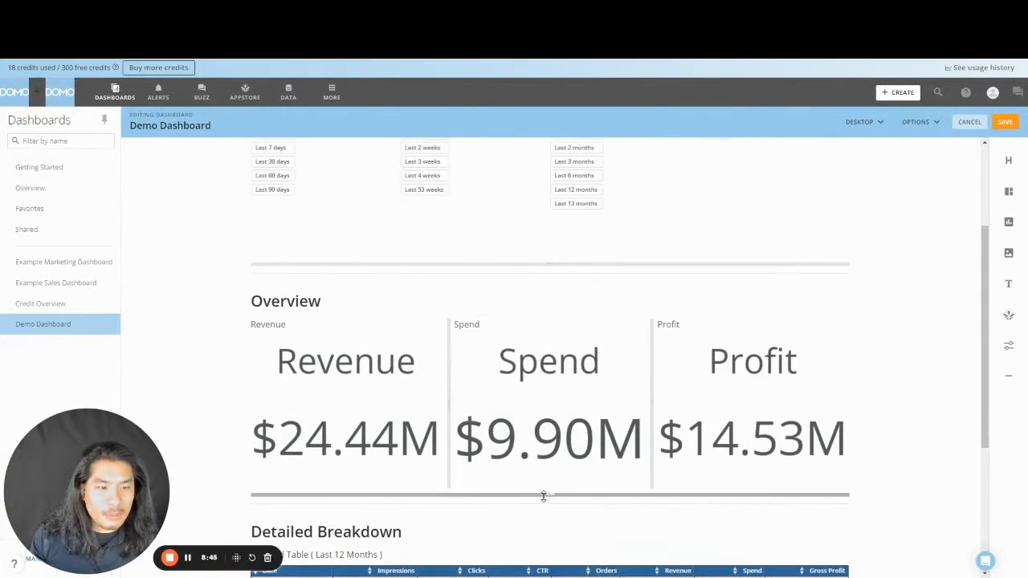
{"action": "left_click_drag", "start_coordinate": [544, 495], "coordinate": [555, 386]}
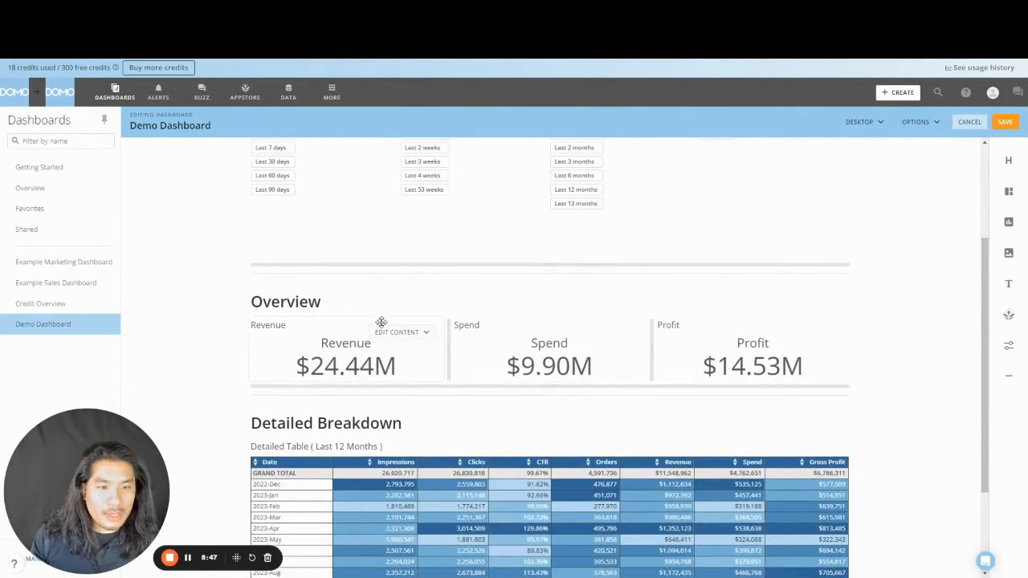
- Hide the title labels on the Revenue, Spend and Profit cards
{"action": "left_click", "coordinate": [390, 334]}
{"action": "left_click", "coordinate": [416, 399]}
{"action": "left_click", "coordinate": [418, 382]}
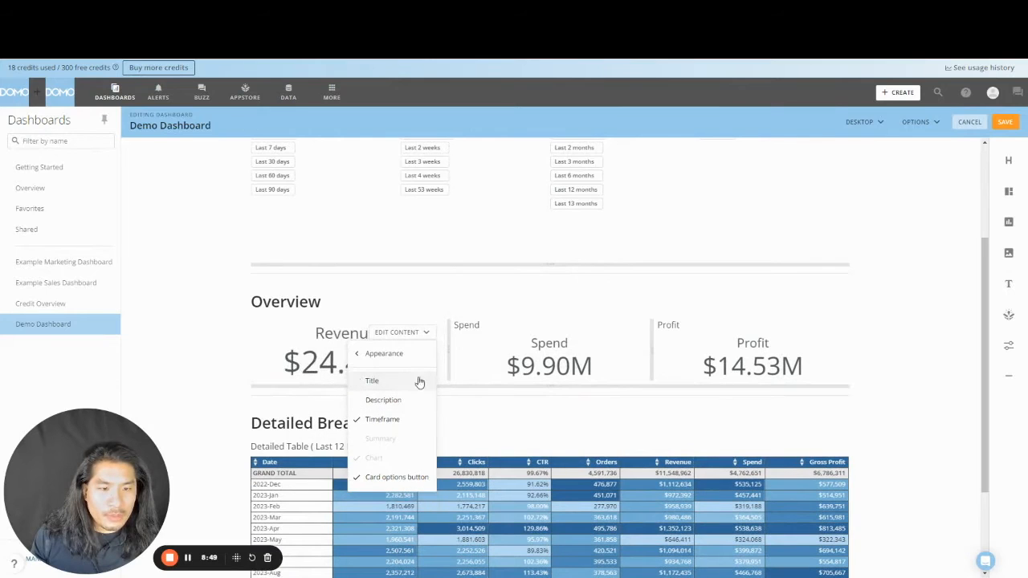
{"action": "left_click", "coordinate": [601, 333]}
{"action": "left_click", "coordinate": [594, 400]}
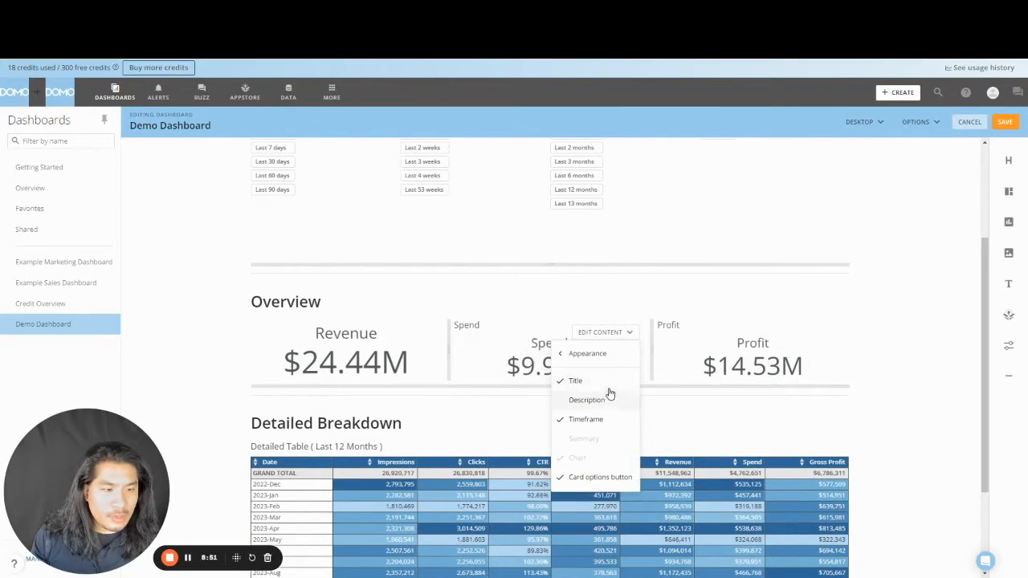
{"action": "left_click", "coordinate": [608, 382]}
{"action": "left_click", "coordinate": [807, 331]}
{"action": "left_click", "coordinate": [782, 399]}
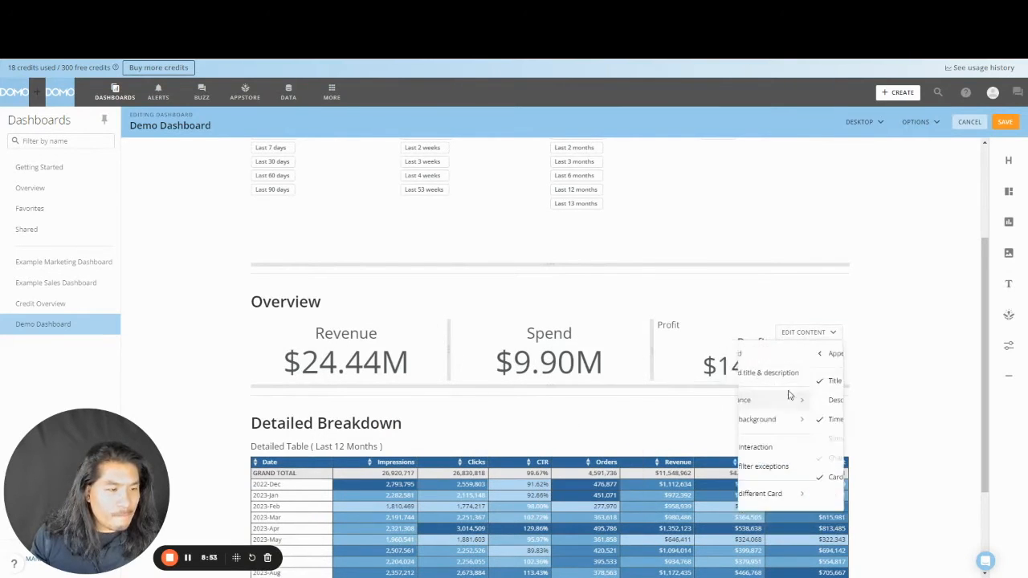
{"action": "left_click", "coordinate": [778, 381]}
{"action": "left_click", "coordinate": [423, 332]}
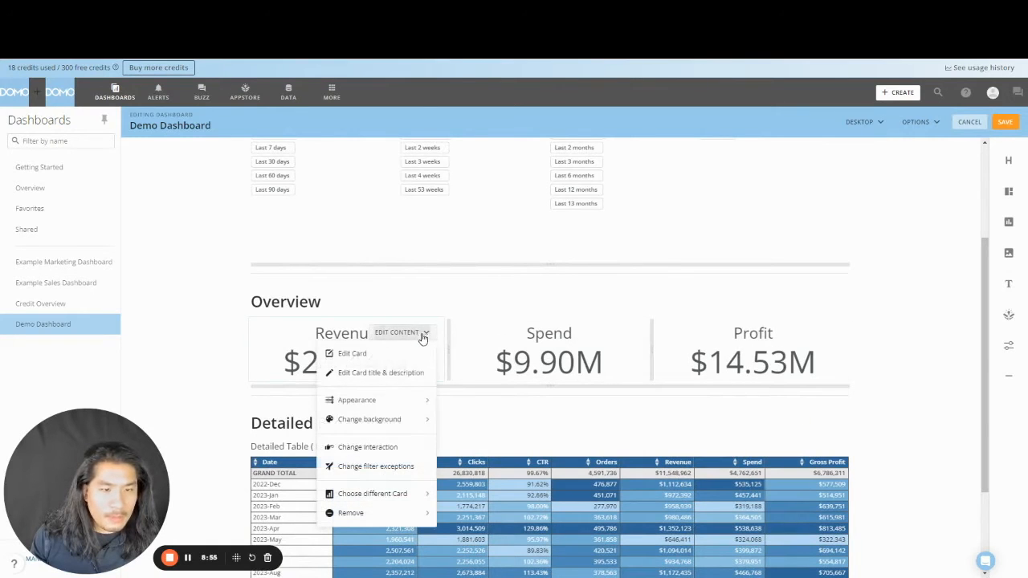
- Give Revenue a dark green background, Spend red and Profit black, then save the layout
{"action": "left_click", "coordinate": [398, 423]}
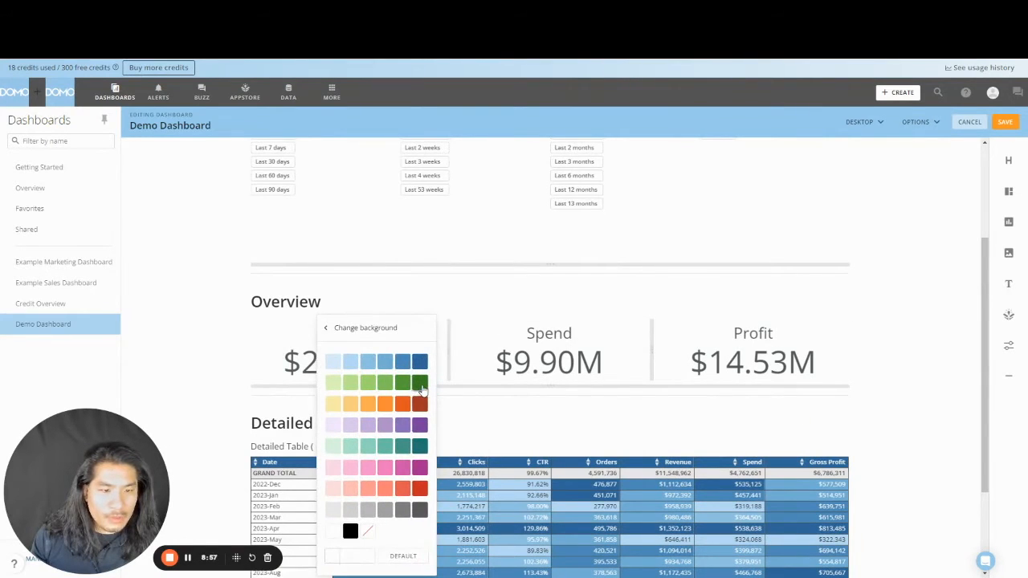
{"action": "left_click", "coordinate": [420, 383]}
{"action": "left_click", "coordinate": [628, 333]}
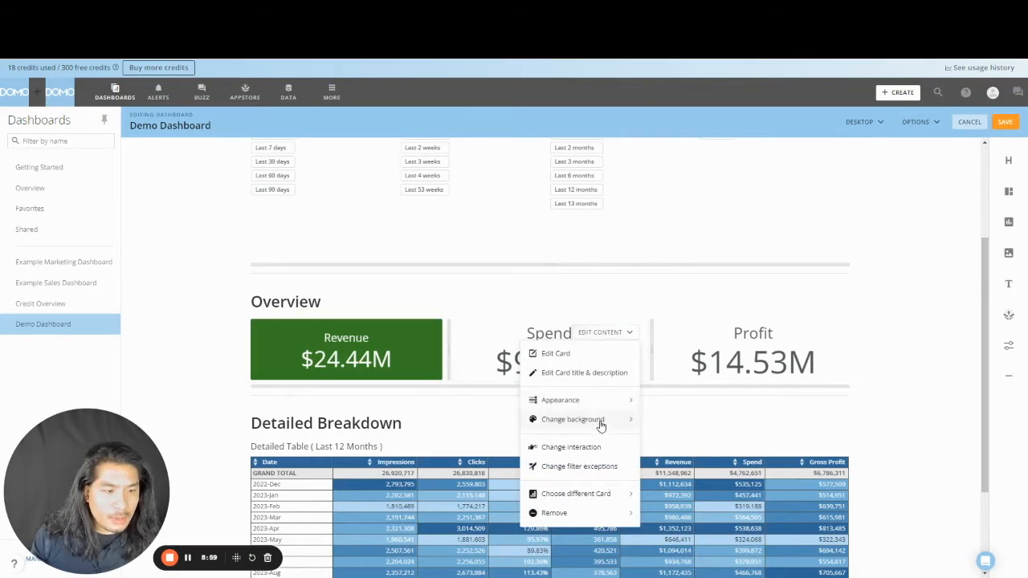
{"action": "left_click", "coordinate": [600, 424]}
{"action": "left_click", "coordinate": [624, 488]}
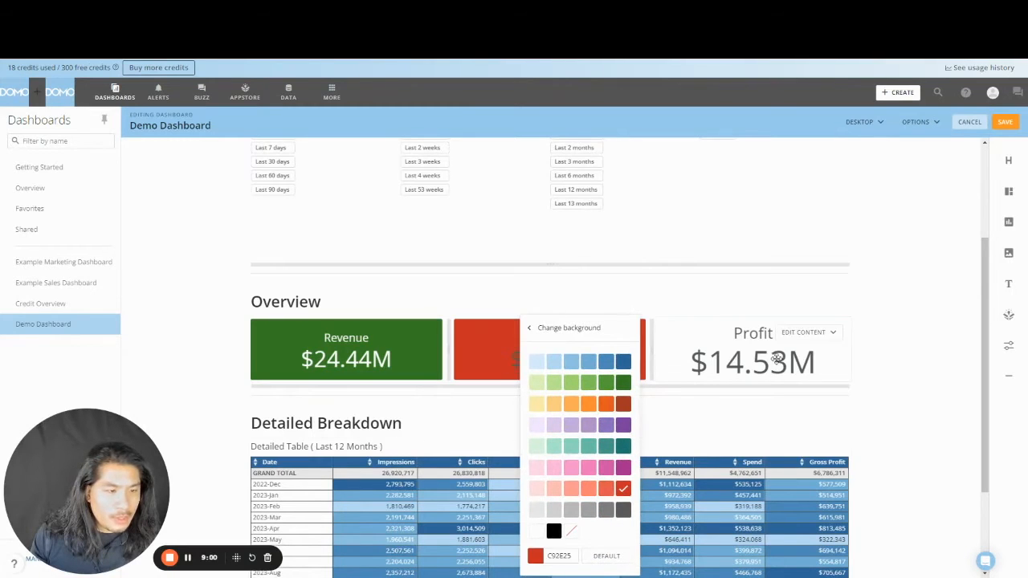
{"action": "left_click", "coordinate": [818, 334]}
{"action": "left_click", "coordinate": [787, 420]}
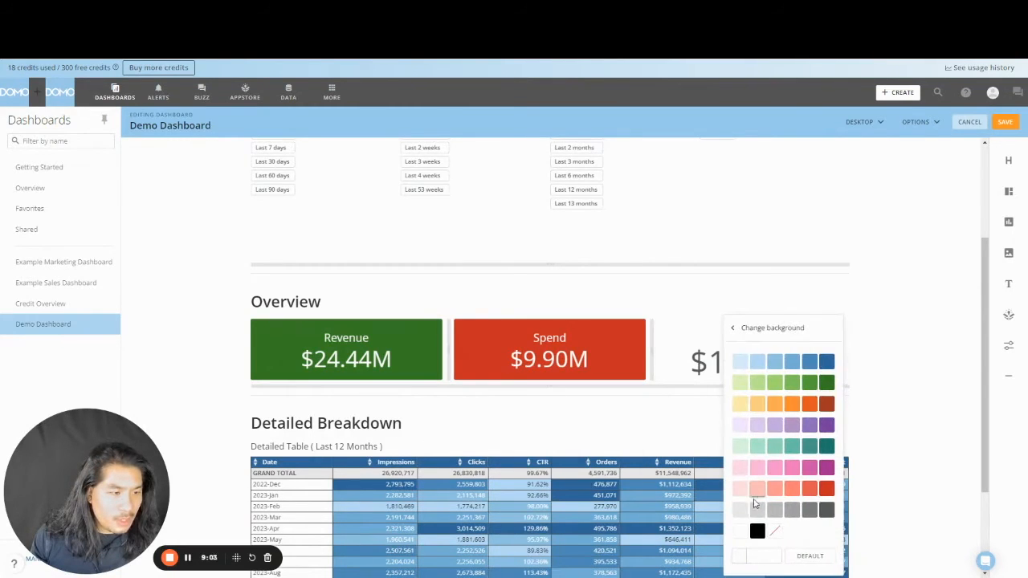
{"action": "left_click", "coordinate": [756, 530]}
{"action": "left_click", "coordinate": [901, 333]}
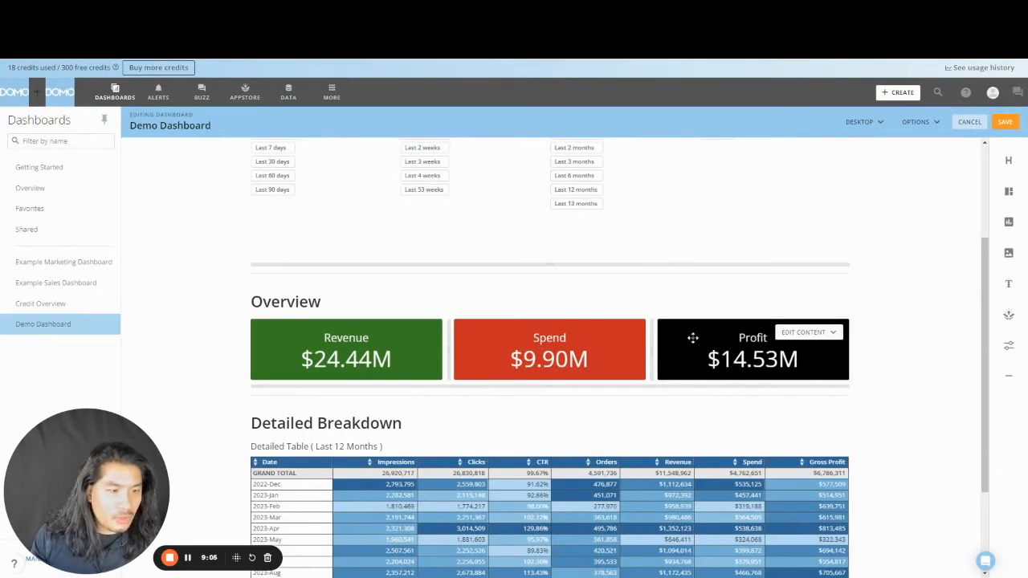
{"action": "left_click", "coordinate": [1004, 120]}
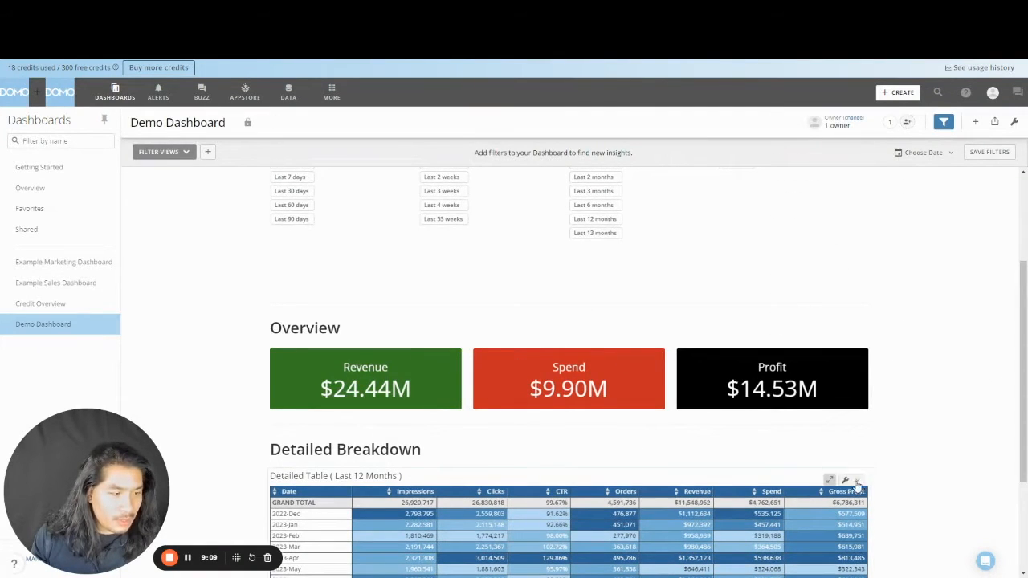
- Save the detailed table card as a copy named 'Revenue by Country' and open it in Analyzer
{"action": "left_click", "coordinate": [856, 482]}
{"action": "left_click", "coordinate": [831, 486]}
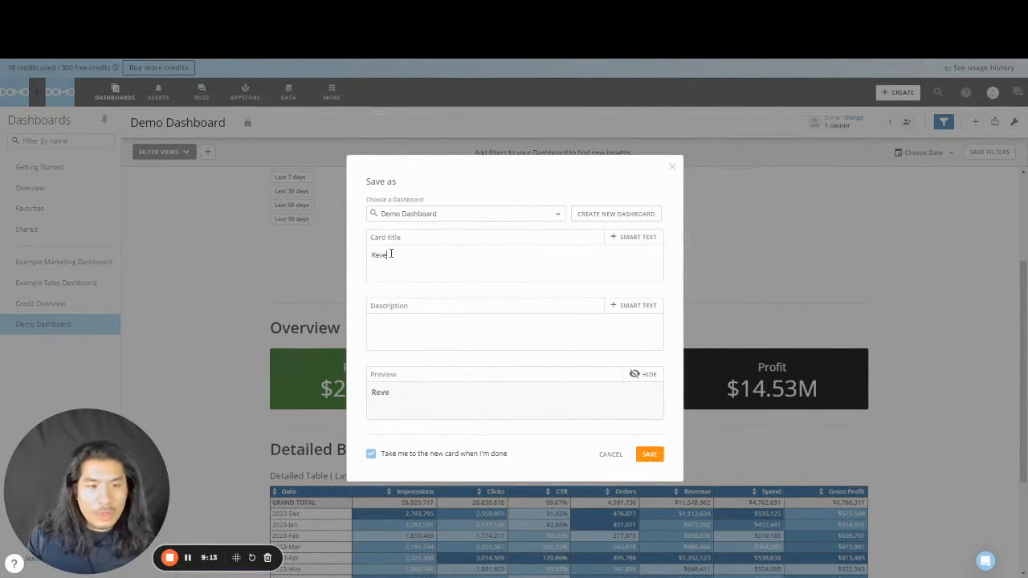
{"action": "left_click", "coordinate": [658, 458]}
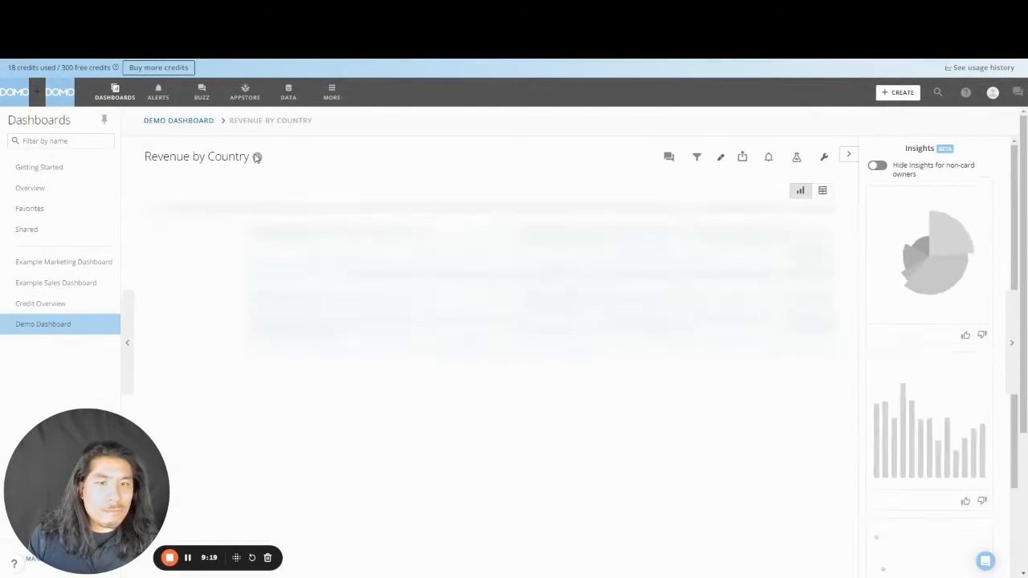
{"action": "left_click", "coordinate": [773, 158]}
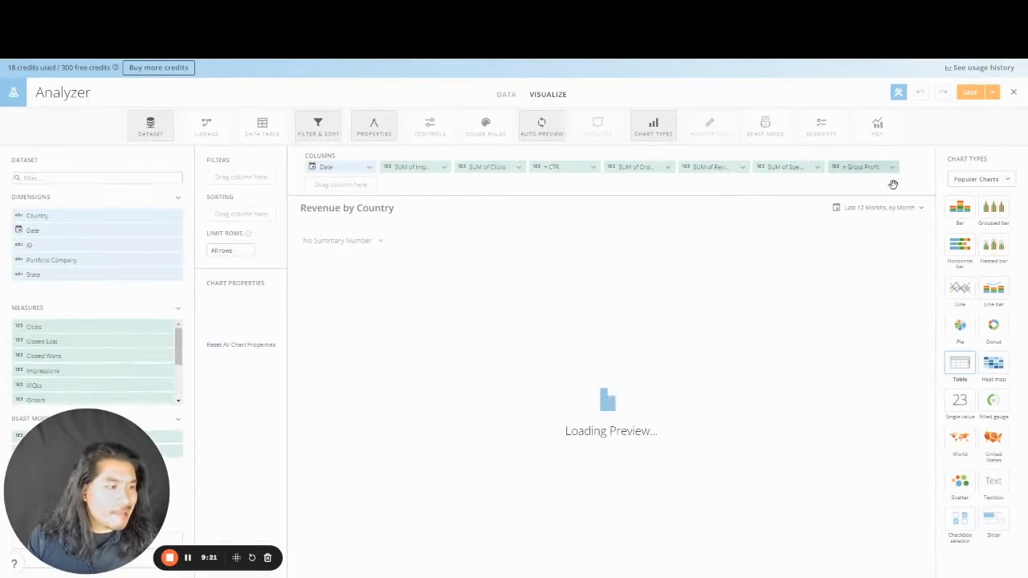
- Switch the card to a World map with Country as country name and Revenue as value
{"action": "left_click", "coordinate": [972, 440]}
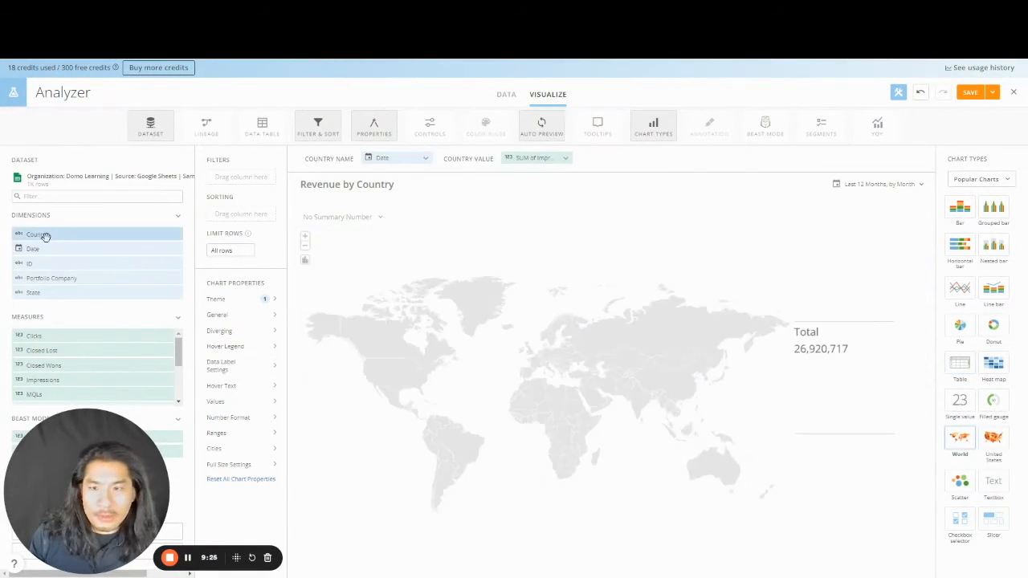
{"action": "left_click_drag", "start_coordinate": [57, 236], "coordinate": [384, 167]}
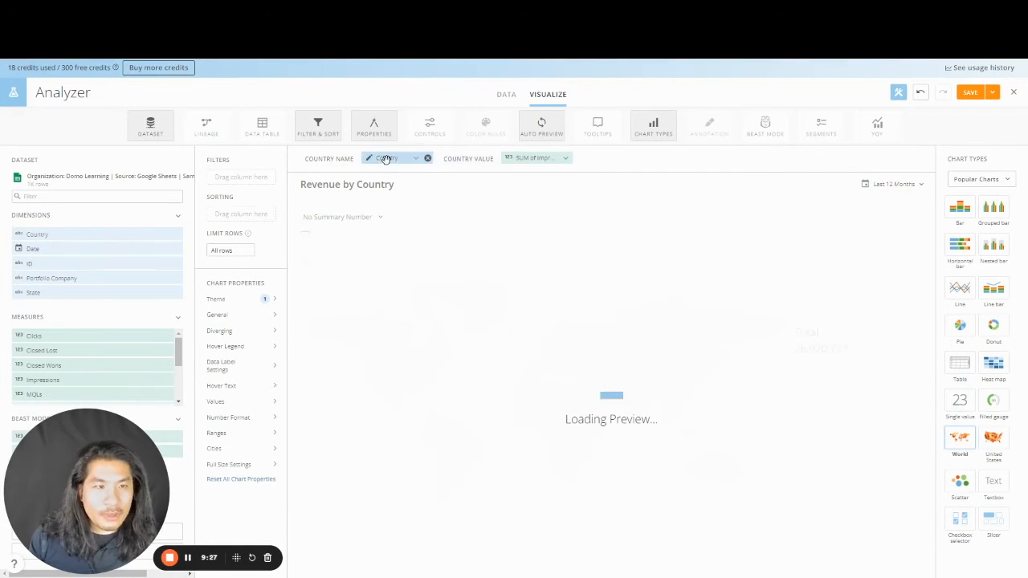
{"action": "left_click", "coordinate": [567, 159]}
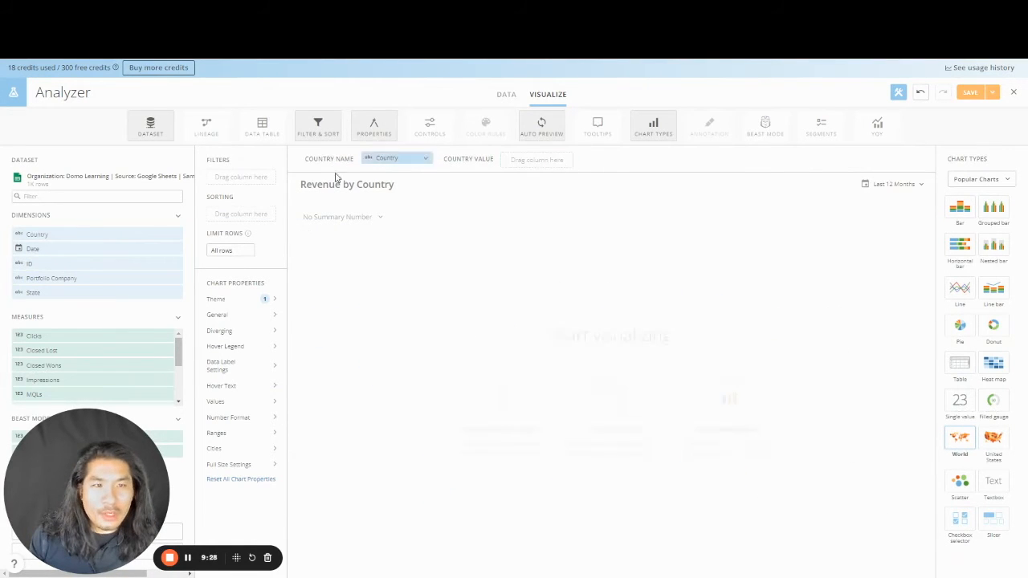
{"action": "left_click", "coordinate": [155, 195]}
{"action": "type", "text": "re"}
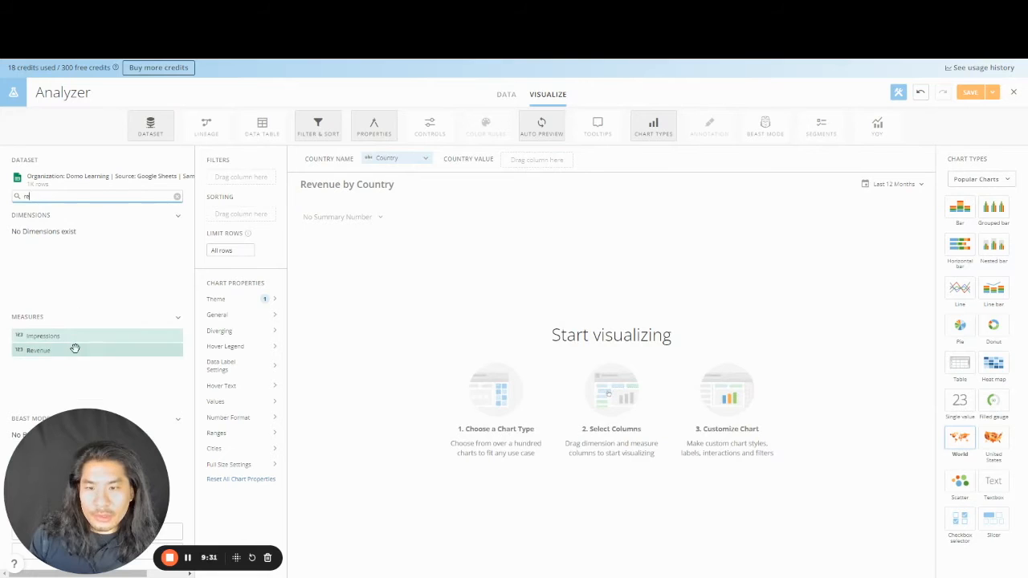
{"action": "left_click_drag", "start_coordinate": [73, 346], "coordinate": [544, 161]}
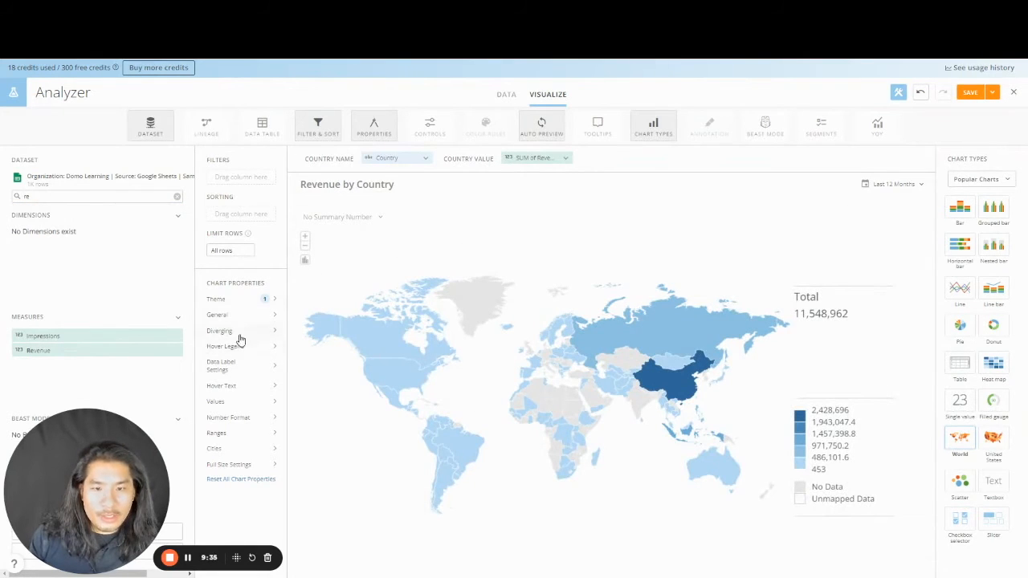
- Add %_VALUE data labels to each country and format Revenue as currency
{"action": "left_click", "coordinate": [270, 365]}
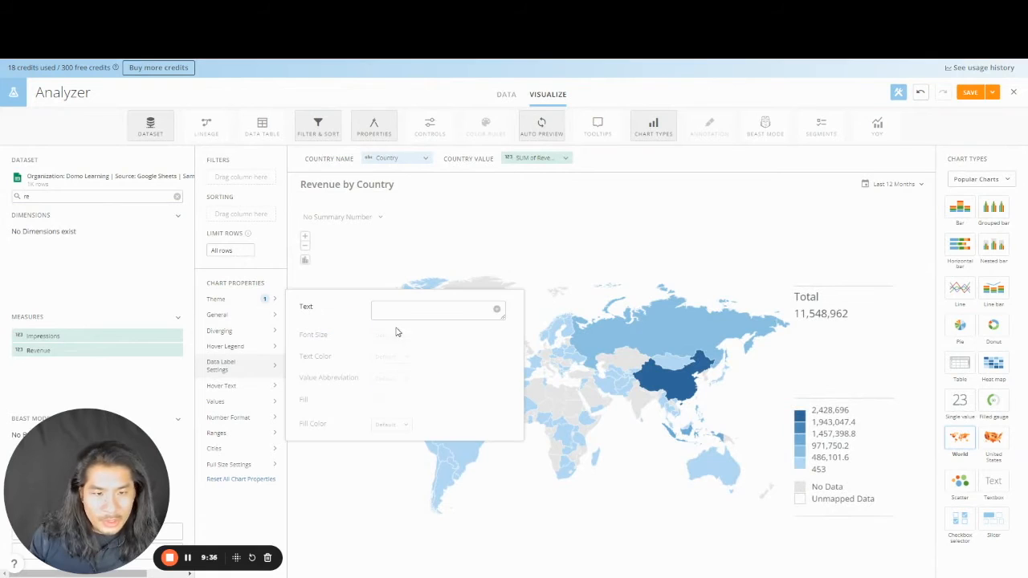
{"action": "left_click", "coordinate": [498, 308]}
{"action": "left_click", "coordinate": [518, 436]}
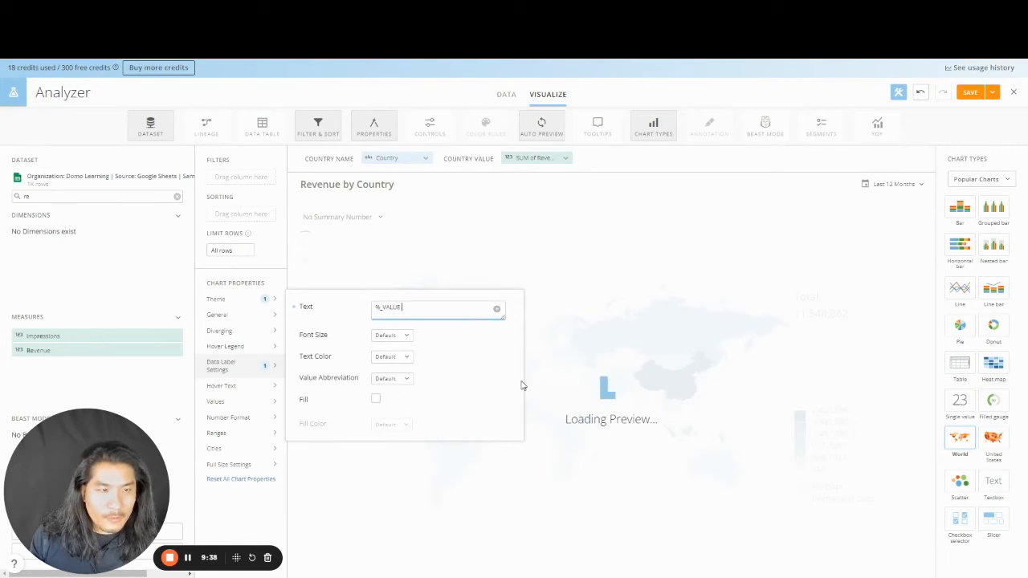
{"action": "left_click", "coordinate": [536, 157]}
{"action": "left_click", "coordinate": [539, 240]}
{"action": "left_click", "coordinate": [550, 210]}
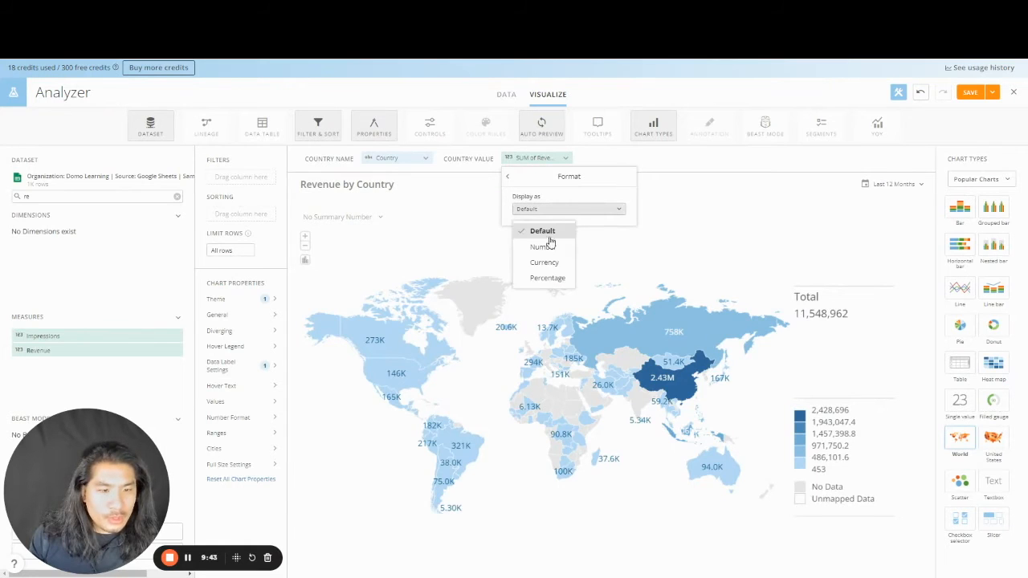
{"action": "left_click", "coordinate": [548, 260]}
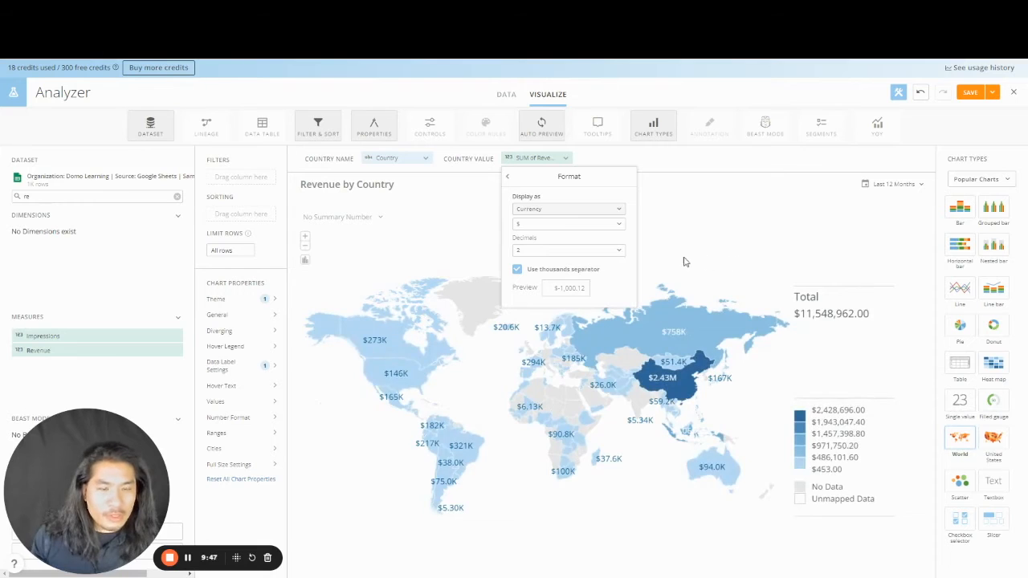
{"action": "left_click", "coordinate": [240, 330]}
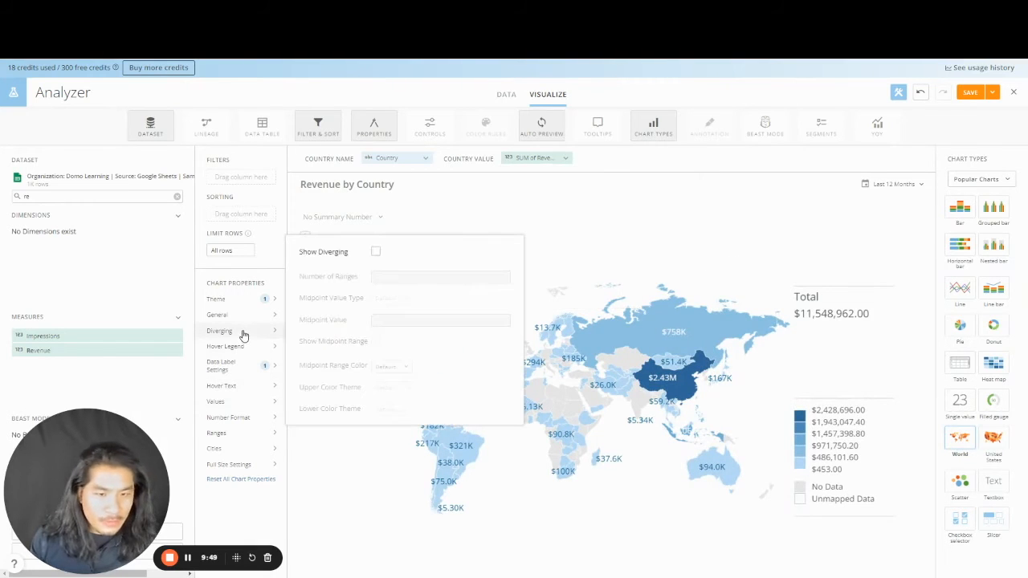
- Turn on diverging colours with a light yellow median midpoint, green upper and red lower themes
{"action": "left_click", "coordinate": [375, 253]}
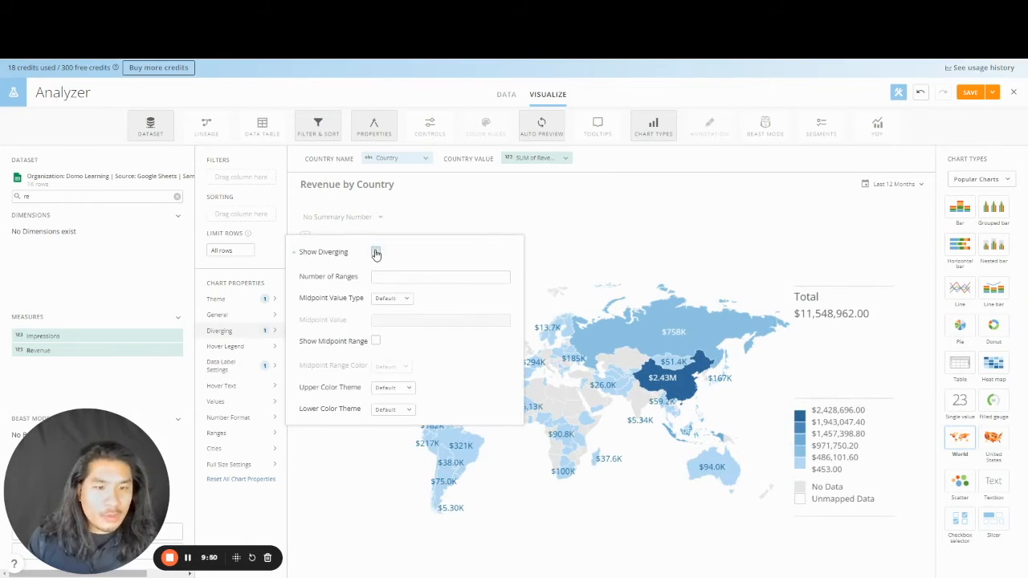
{"action": "left_click", "coordinate": [376, 342]}
{"action": "left_click", "coordinate": [391, 299]}
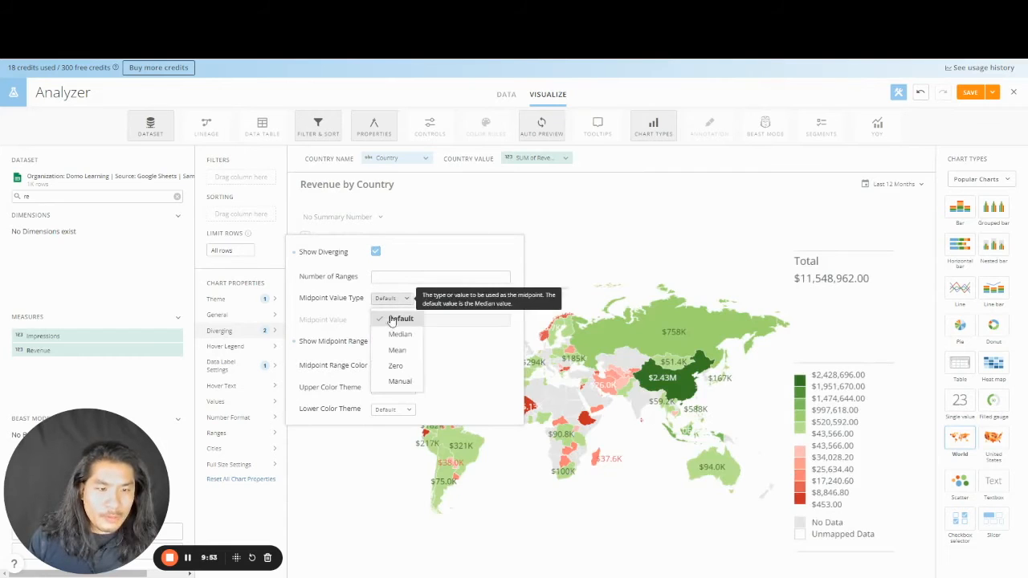
{"action": "left_click", "coordinate": [400, 334]}
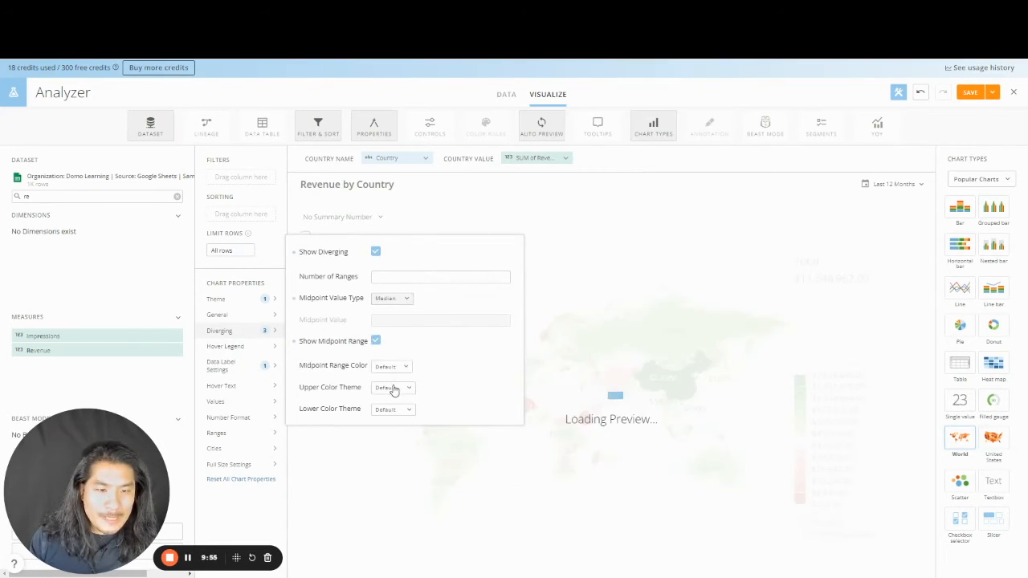
{"action": "left_click", "coordinate": [391, 369]}
{"action": "left_click", "coordinate": [384, 407]}
{"action": "left_click", "coordinate": [504, 305]}
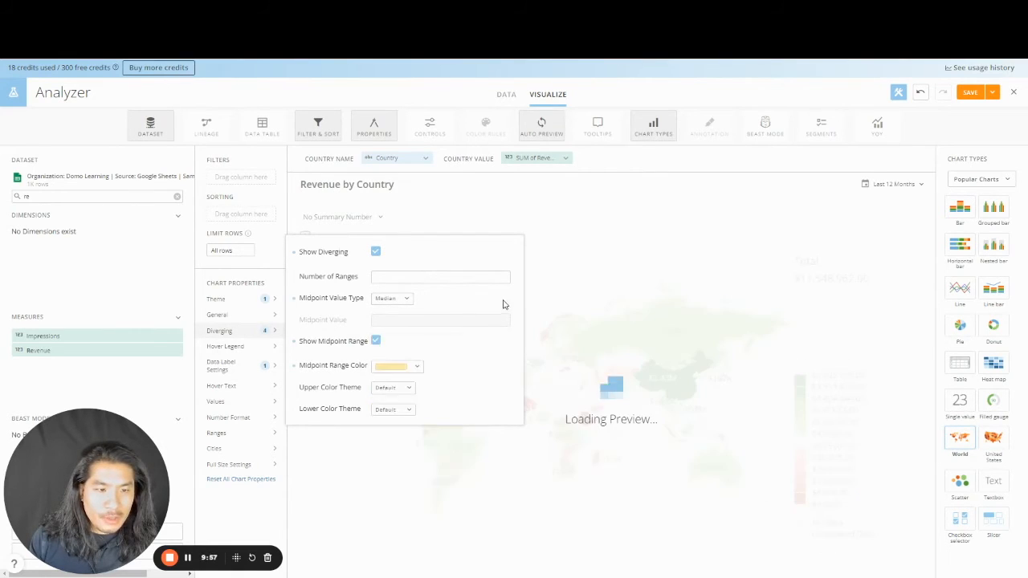
{"action": "left_click", "coordinate": [406, 392]}
{"action": "left_click", "coordinate": [434, 262]}
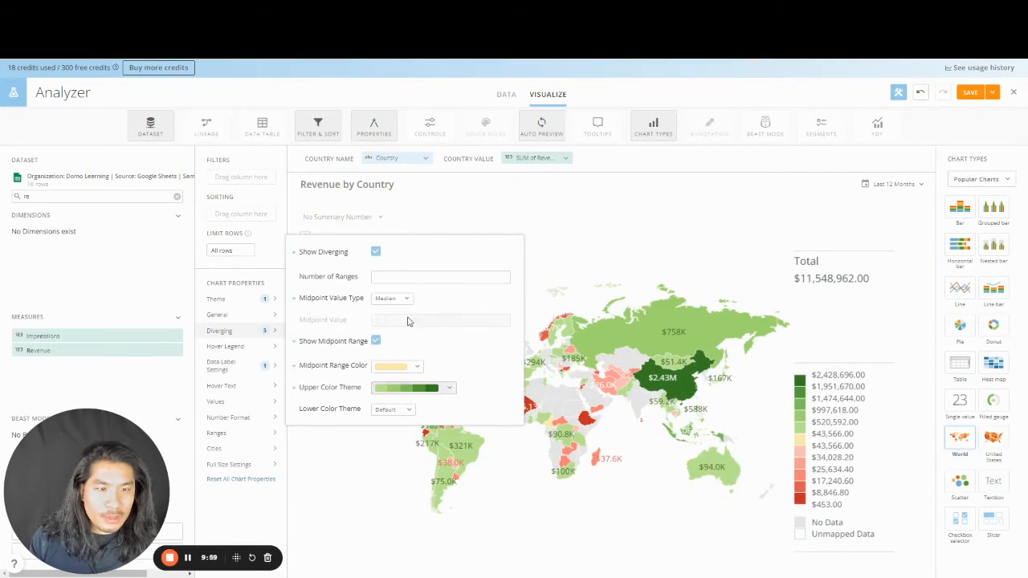
{"action": "left_click", "coordinate": [387, 410]}
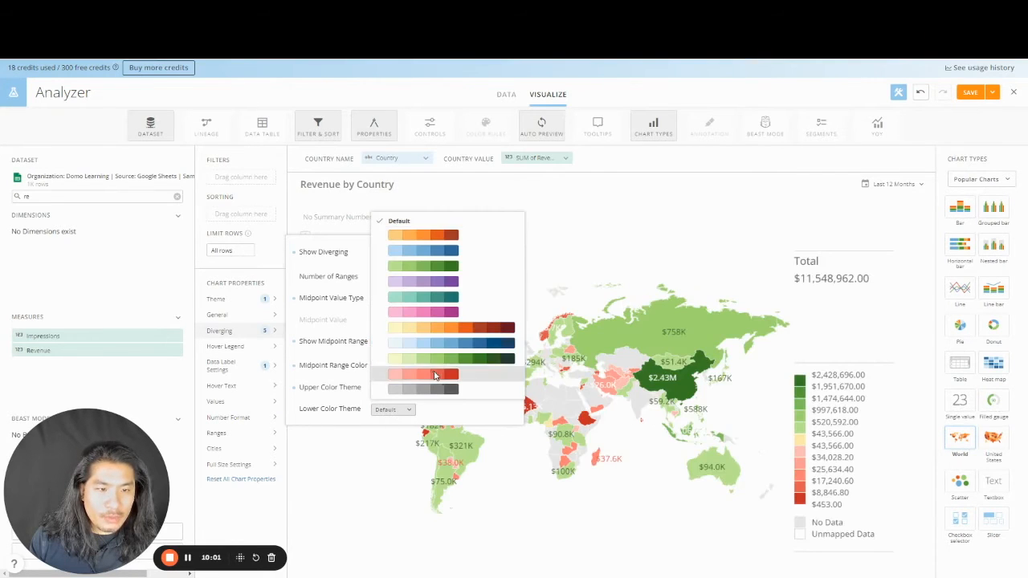
{"action": "left_click", "coordinate": [434, 378]}
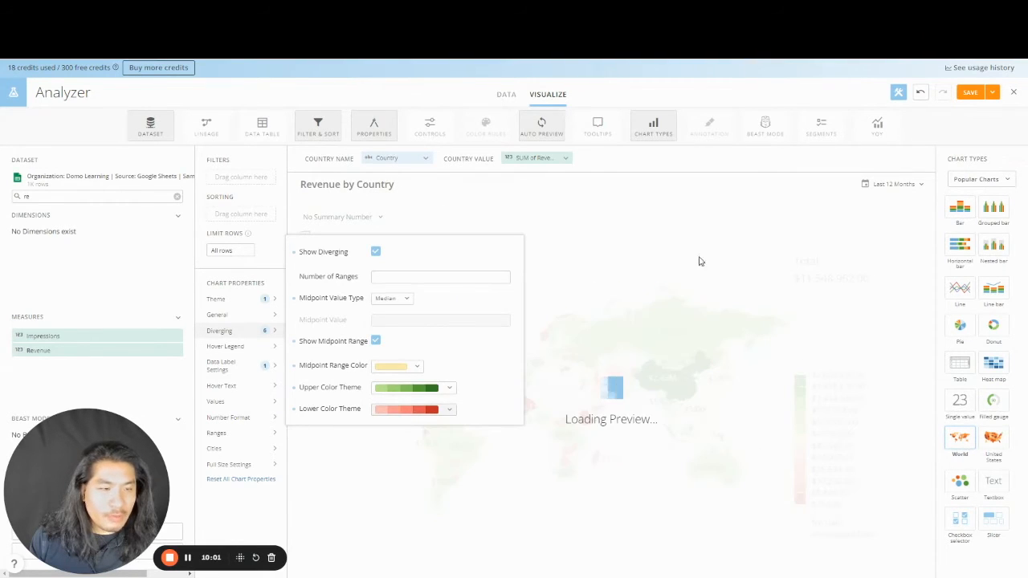
- Change the map's date range to All Time
{"action": "left_click", "coordinate": [883, 185]}
{"action": "left_click", "coordinate": [827, 217]}
{"action": "left_click", "coordinate": [827, 239]}
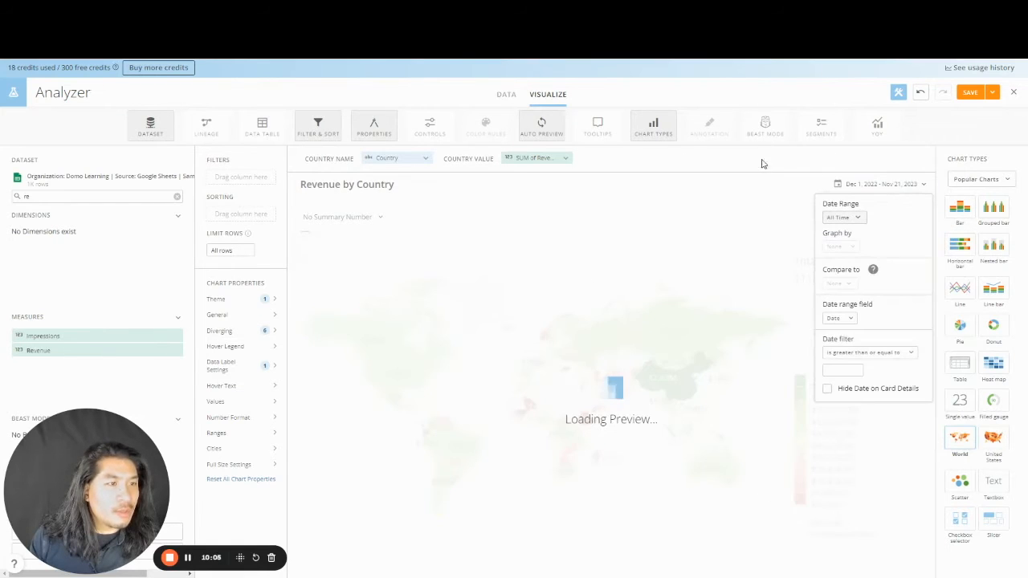
{"action": "left_click", "coordinate": [602, 139]}
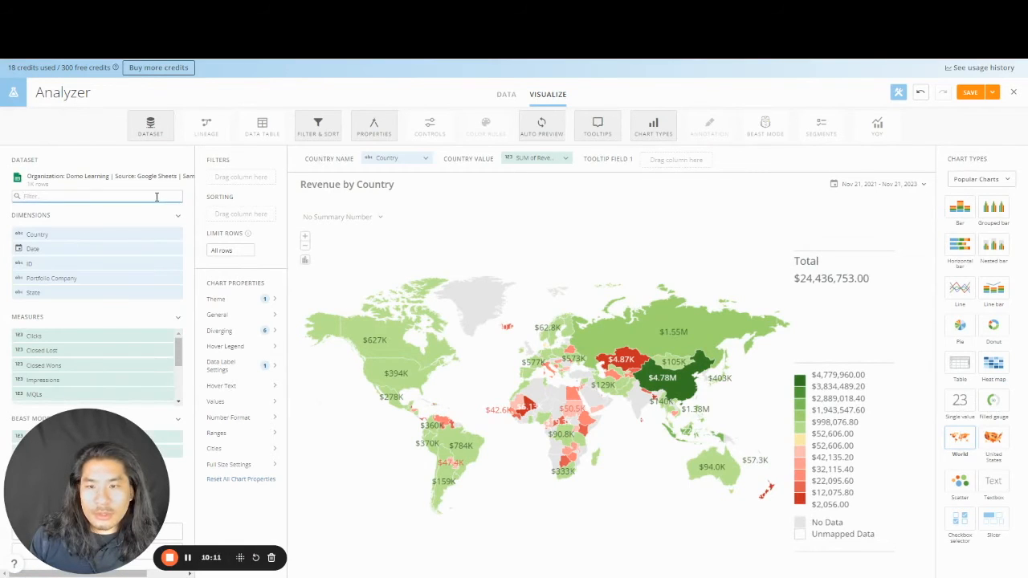
- Put CTR in Tooltip Field 1, formatted as a percentage with 2 decimals
{"action": "left_click_drag", "start_coordinate": [112, 463], "coordinate": [273, 461]}
{"action": "left_click_drag", "start_coordinate": [32, 436], "coordinate": [663, 160]}
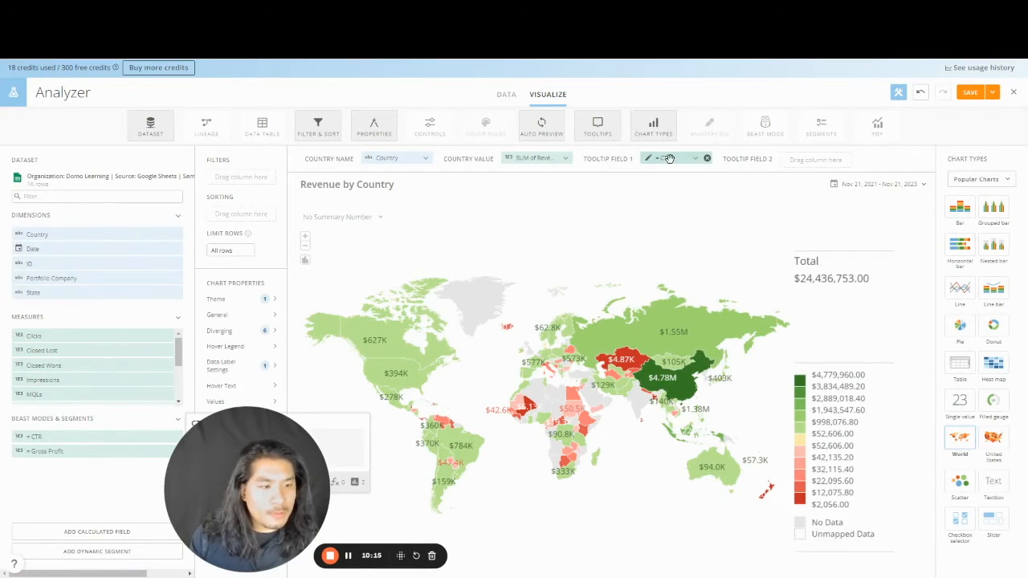
{"action": "left_click", "coordinate": [673, 158]}
{"action": "left_click", "coordinate": [692, 214]}
{"action": "left_click", "coordinate": [700, 209]}
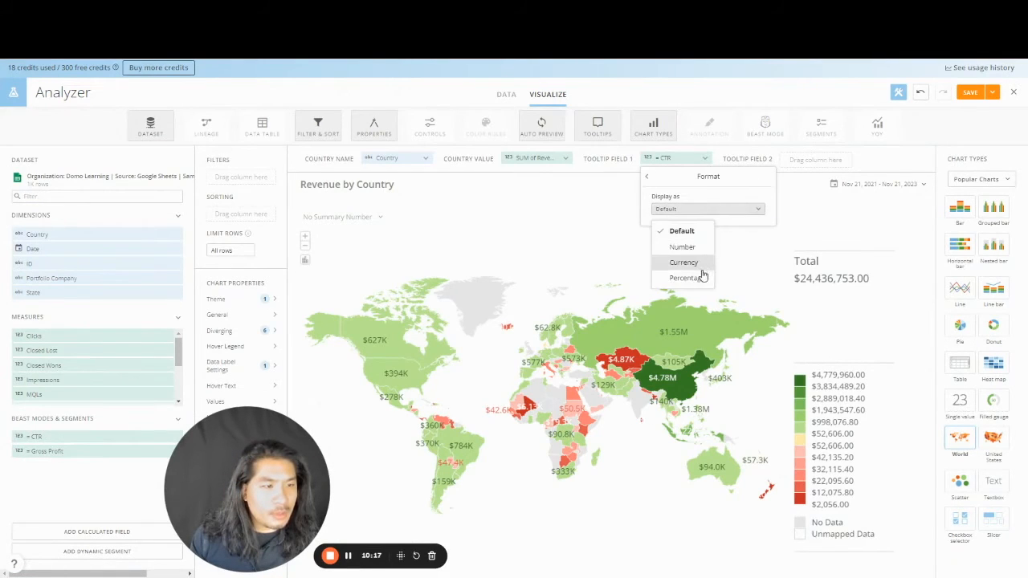
{"action": "left_click", "coordinate": [687, 278]}
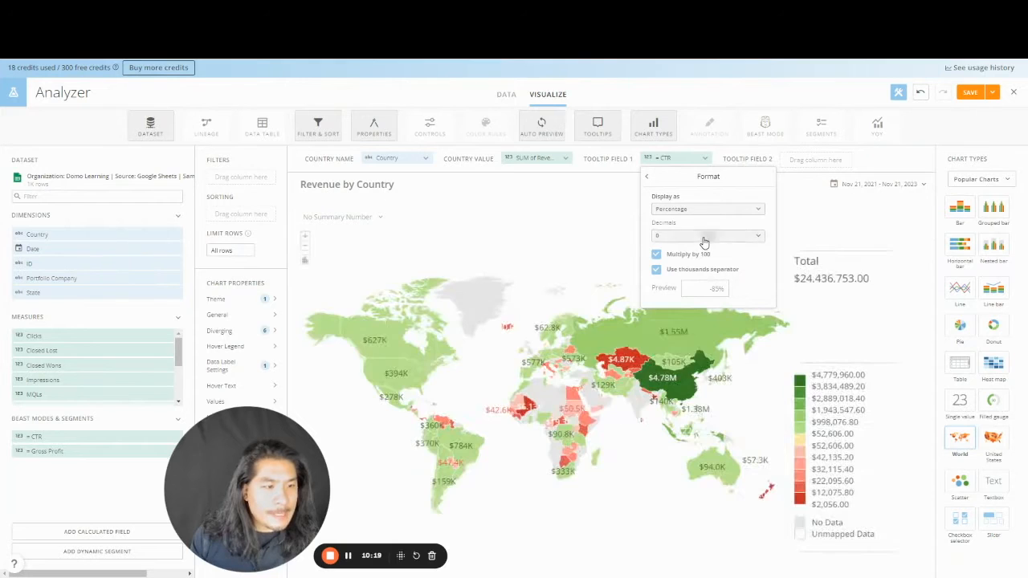
{"action": "left_click", "coordinate": [702, 235]}
{"action": "left_click", "coordinate": [679, 288]}
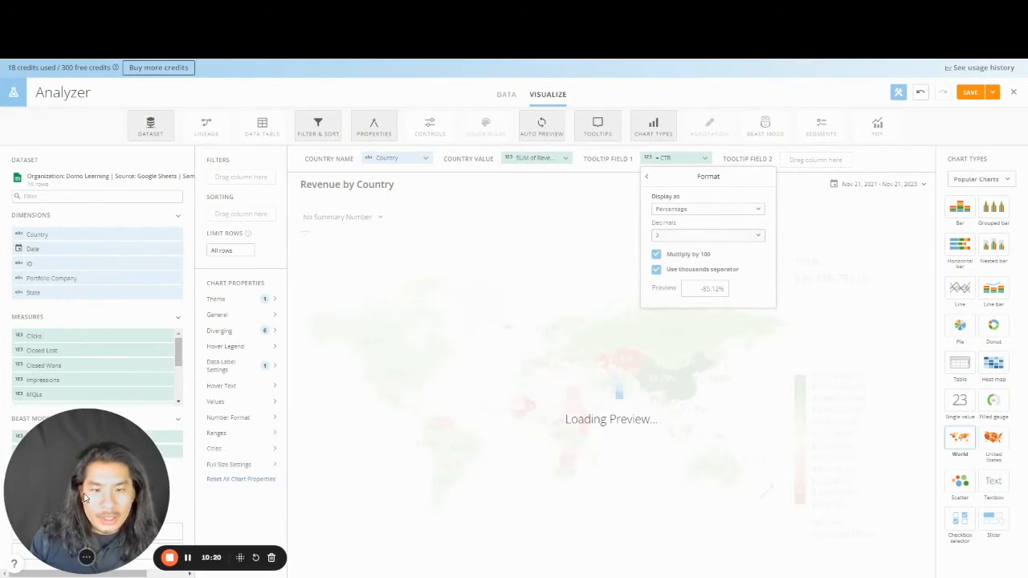
{"action": "left_click", "coordinate": [297, 434]}
- Set the map's hover text to %_TOOLTIP1
{"action": "left_click", "coordinate": [255, 388]}
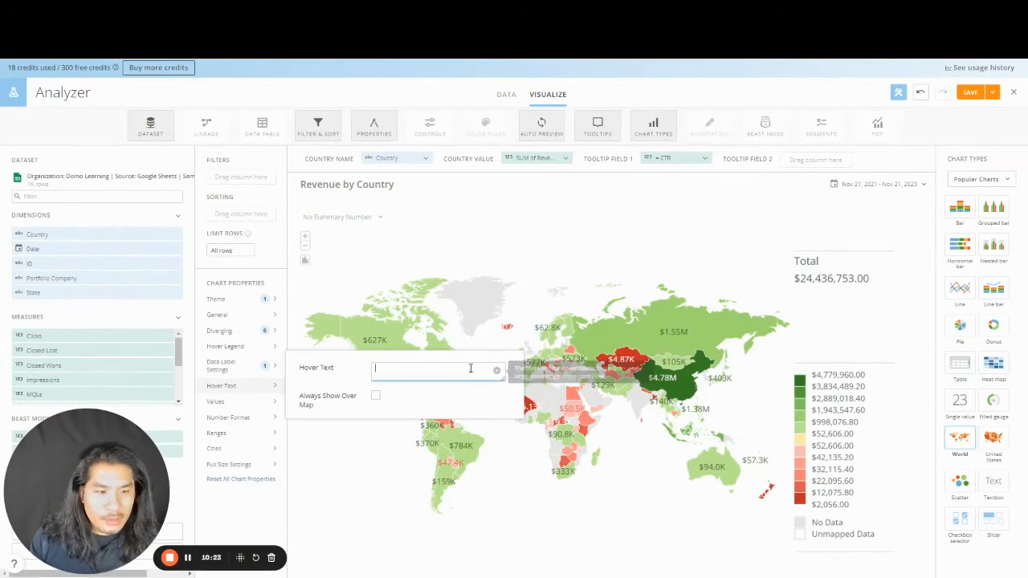
{"action": "left_click", "coordinate": [497, 373]}
{"action": "left_click", "coordinate": [522, 451]}
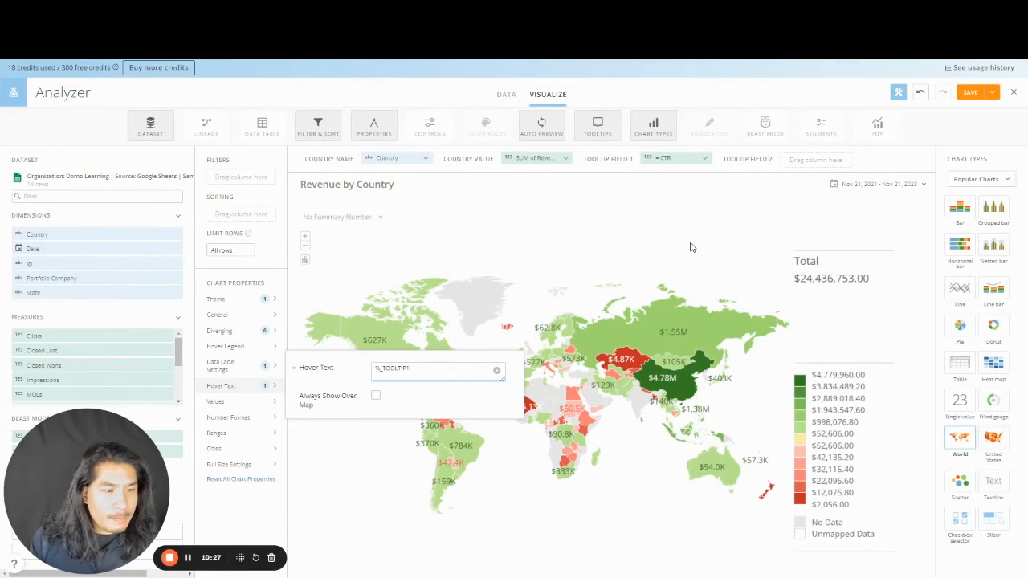
{"action": "left_click", "coordinate": [689, 317]}
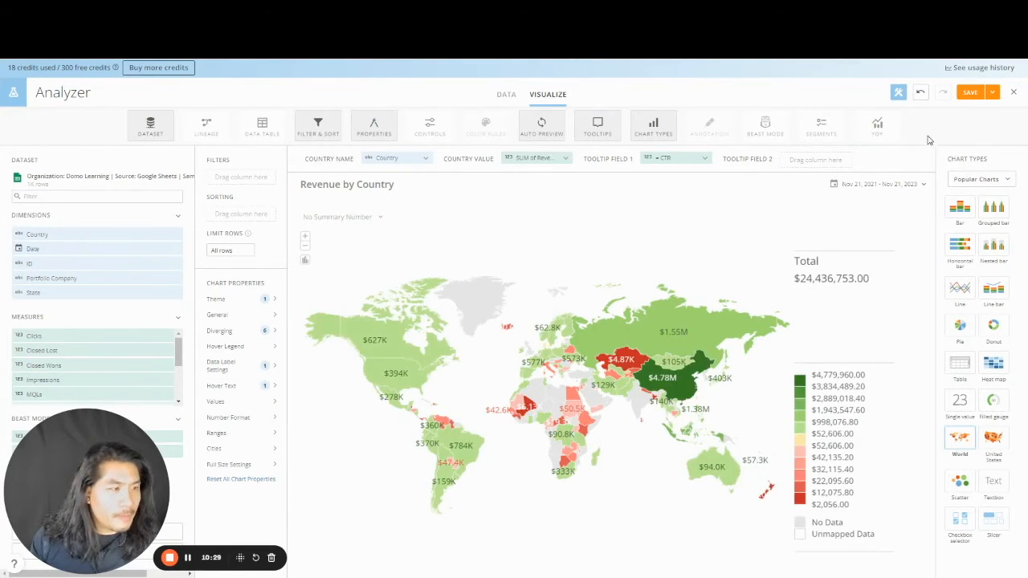
- Save and close the Revenue by Country card, then start editing the Demo Dashboard layout
{"action": "left_click", "coordinate": [992, 92]}
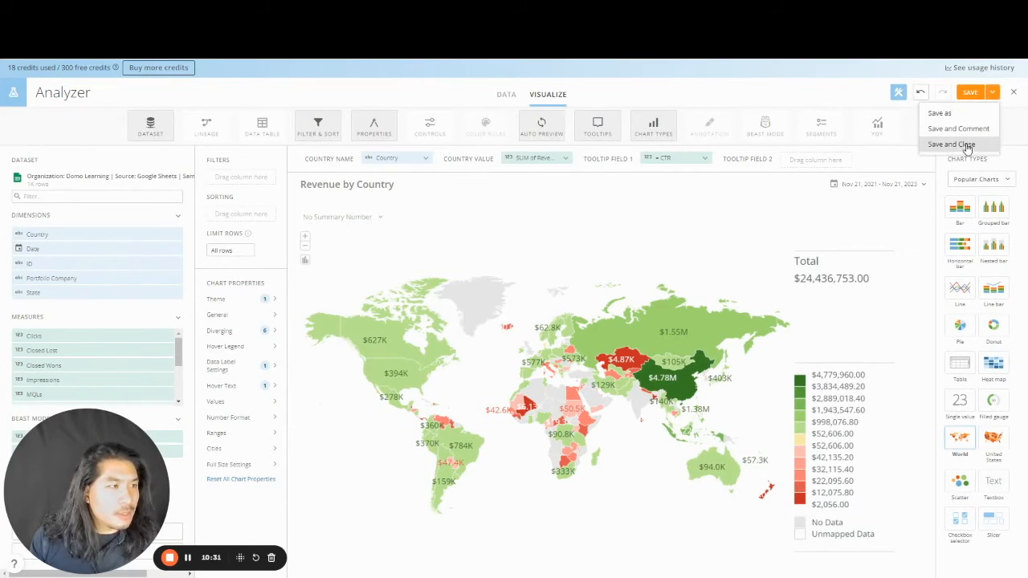
{"action": "left_click", "coordinate": [963, 144]}
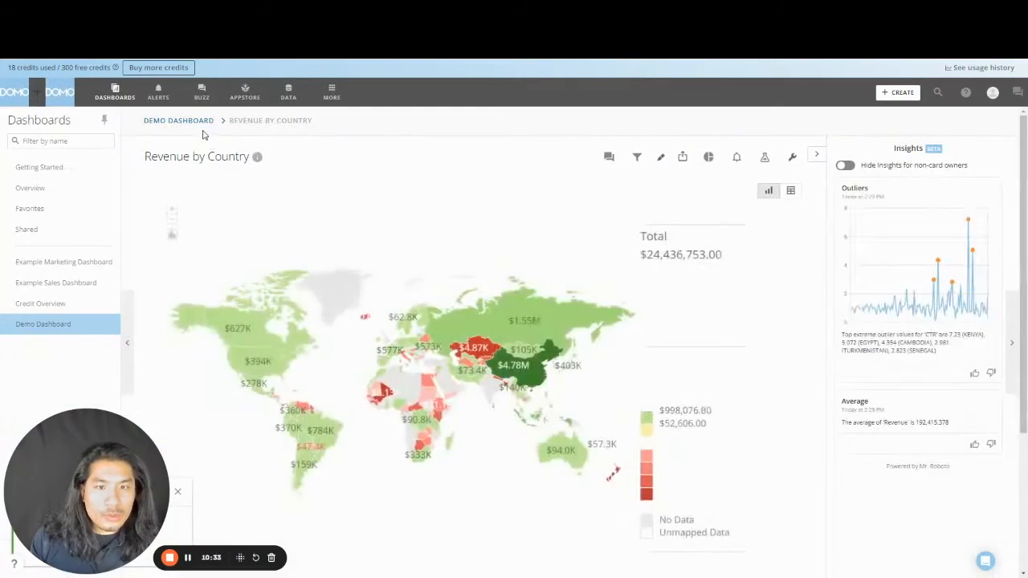
{"action": "left_click", "coordinate": [199, 122]}
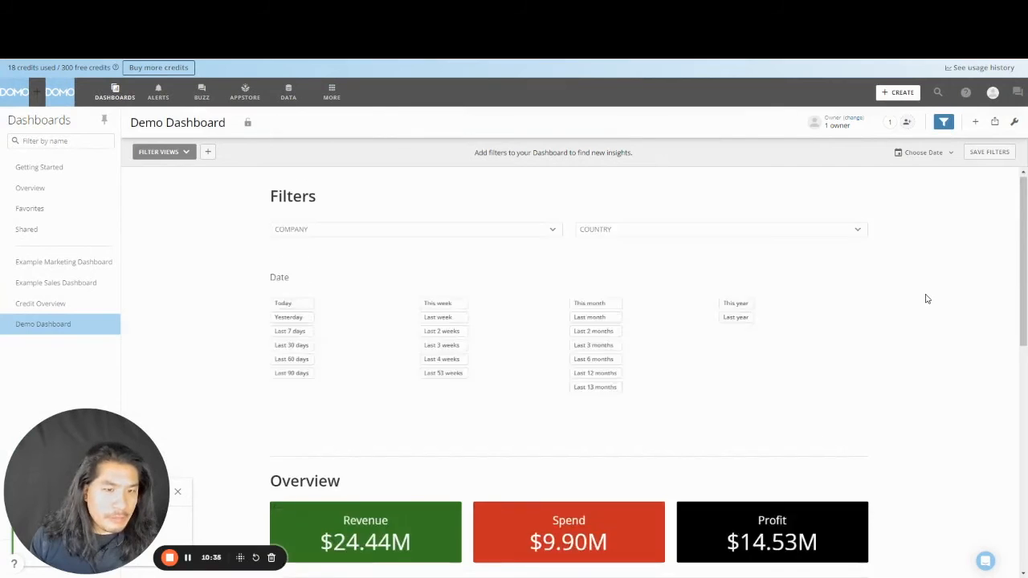
{"action": "scroll", "coordinate": [925, 297], "scroll_direction": "down", "scroll_amount": 10}
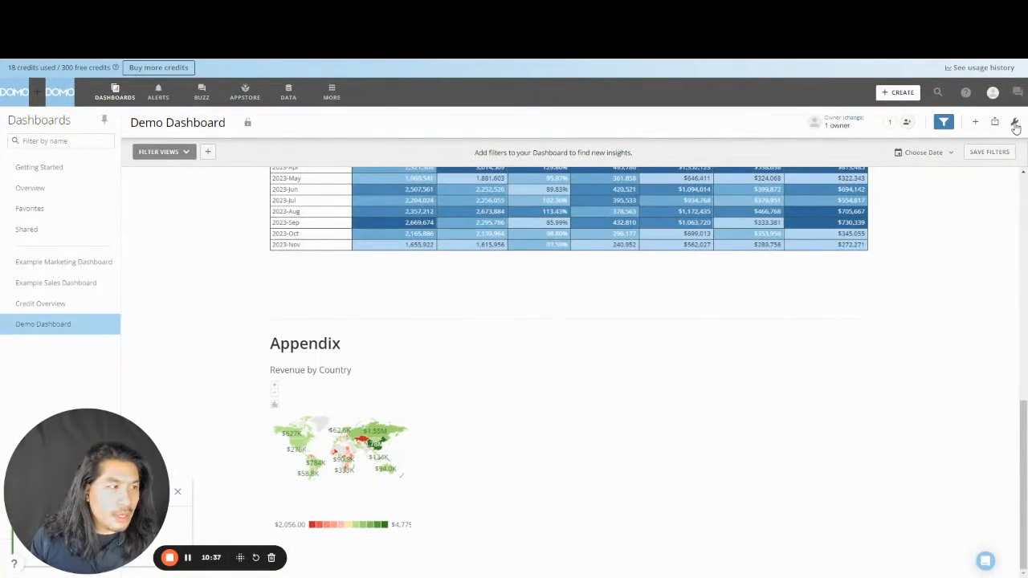
{"action": "left_click", "coordinate": [1015, 127]}
{"action": "left_click", "coordinate": [944, 146]}
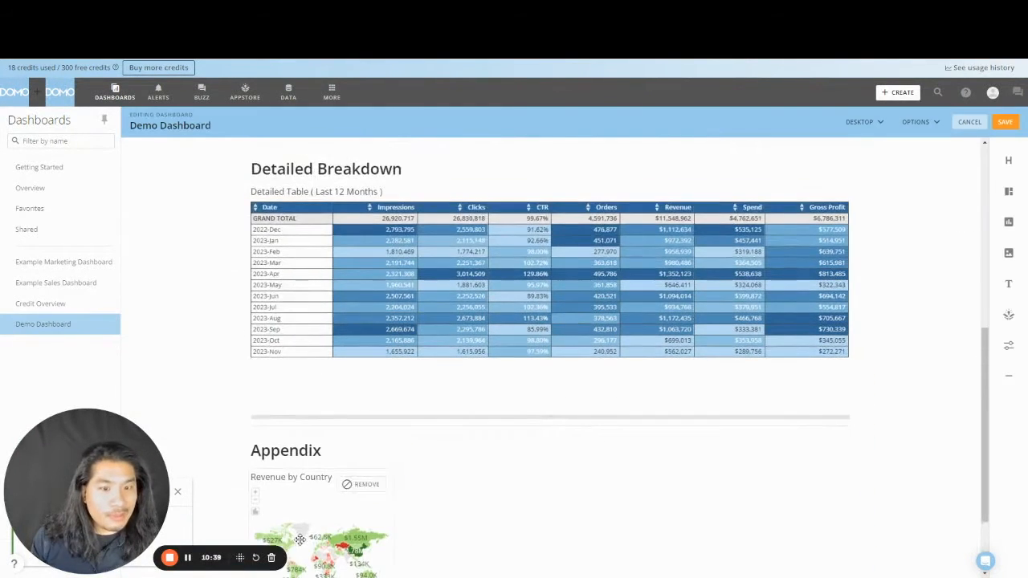
- Place the Revenue by Country map directly below the Overview cards, enlarge it, and save
{"action": "left_click_drag", "start_coordinate": [300, 538], "coordinate": [449, 328]}
{"action": "scroll", "coordinate": [557, 457], "scroll_direction": "down", "scroll_amount": 2}
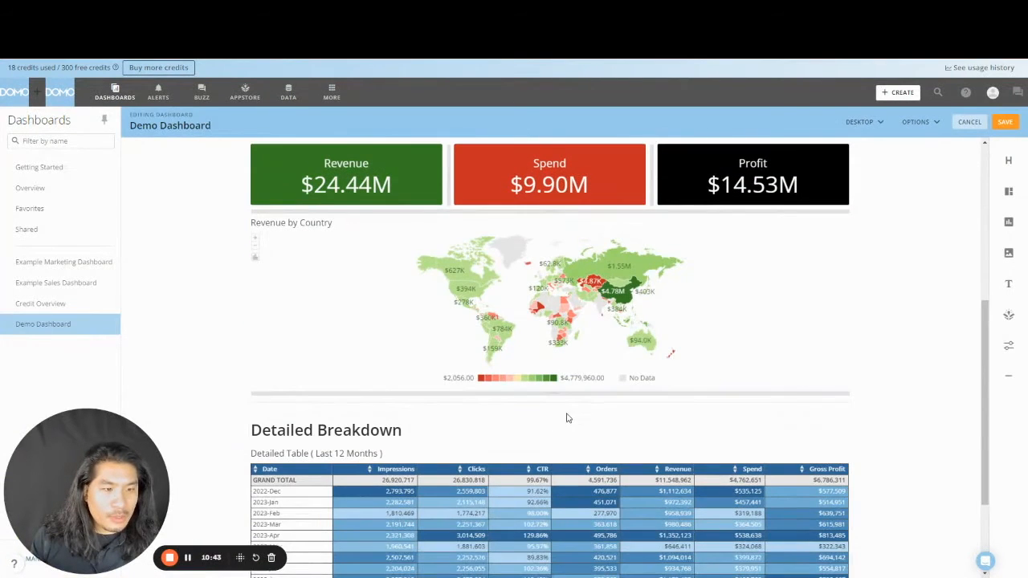
{"action": "left_click_drag", "start_coordinate": [564, 394], "coordinate": [567, 469]}
{"action": "left_click", "coordinate": [1004, 121]}
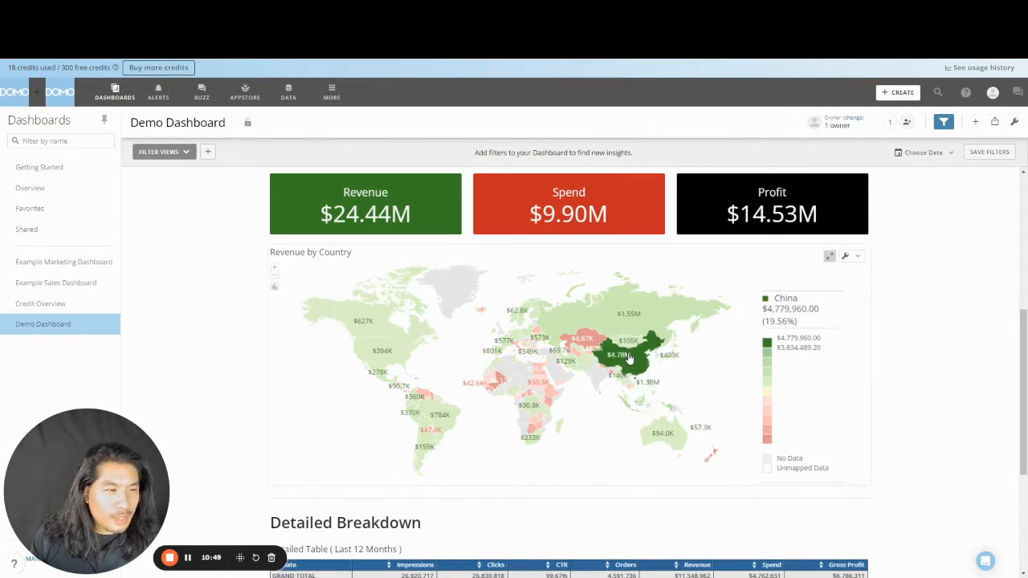
{"action": "left_click", "coordinate": [1016, 121]}
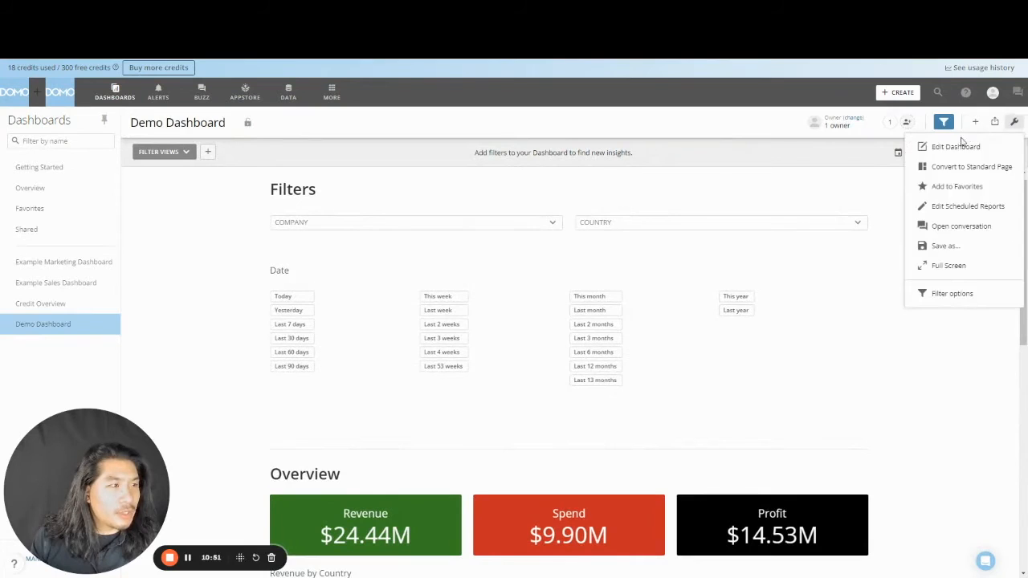
{"action": "left_click", "coordinate": [954, 147]}
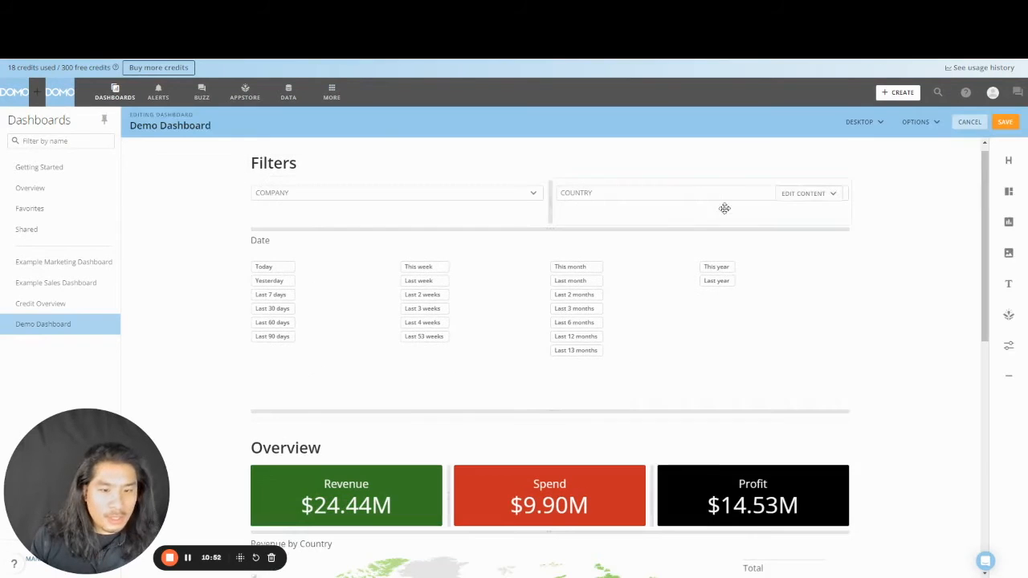
{"action": "left_click", "coordinate": [916, 121]}
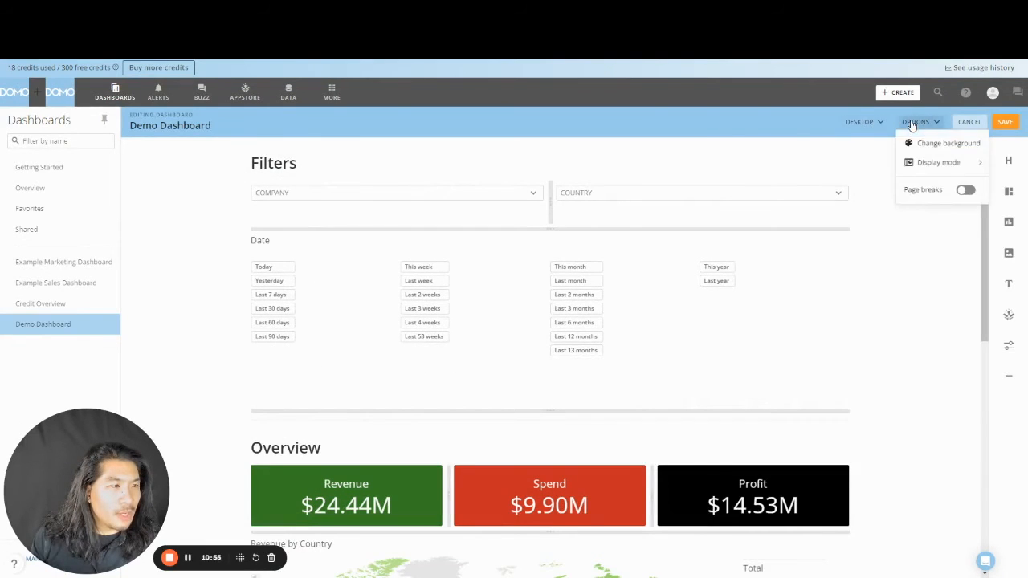
{"action": "left_click", "coordinate": [924, 141]}
{"action": "left_click", "coordinate": [931, 354]}
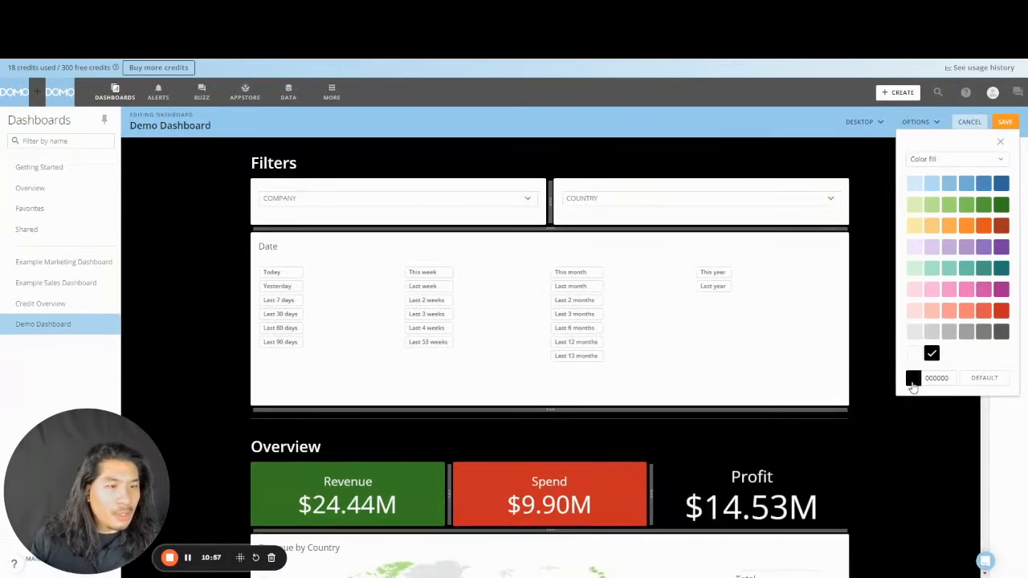
{"action": "left_click", "coordinate": [529, 194]}
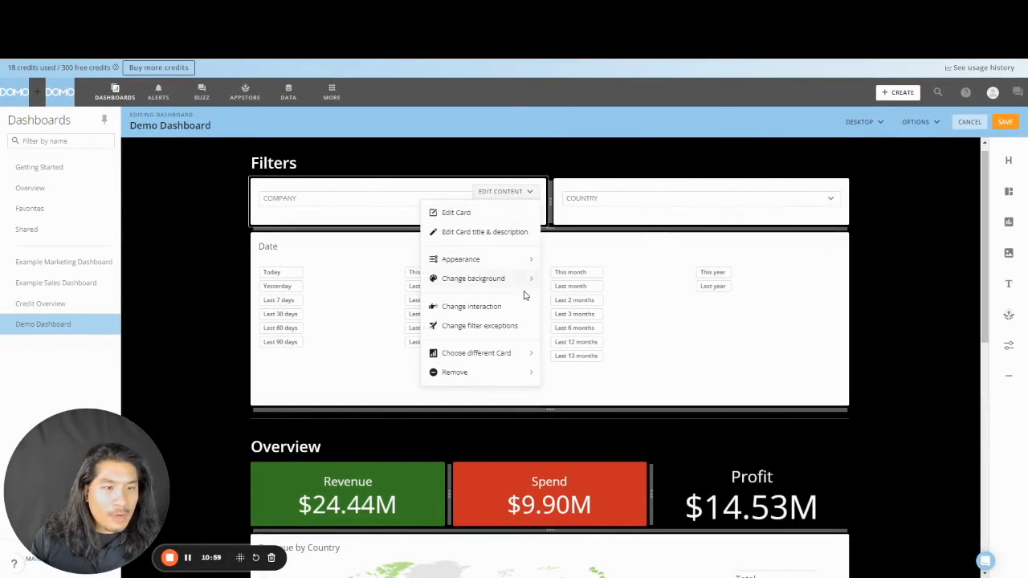
{"action": "left_click", "coordinate": [521, 281]}
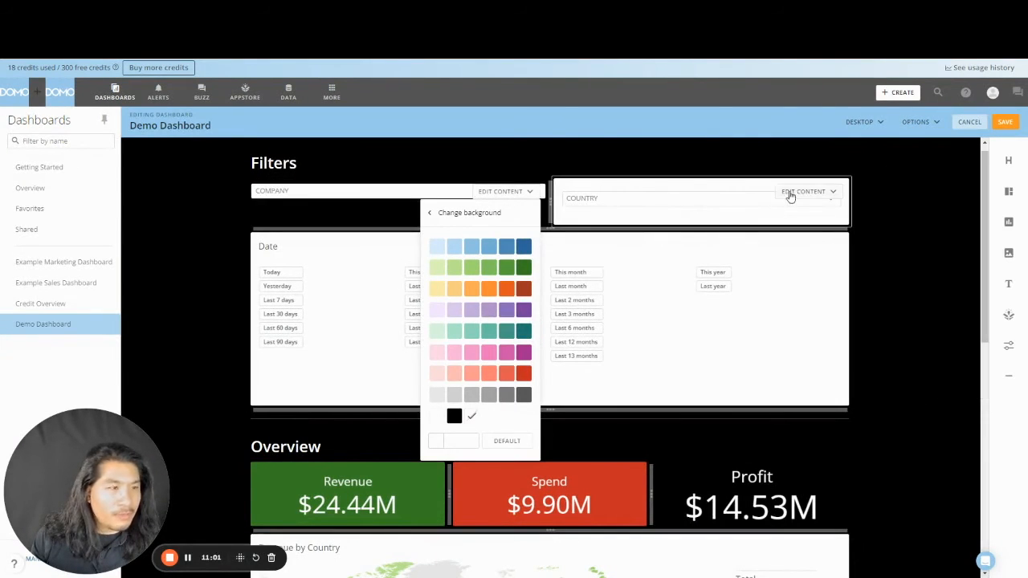
{"action": "left_click", "coordinate": [436, 417]}
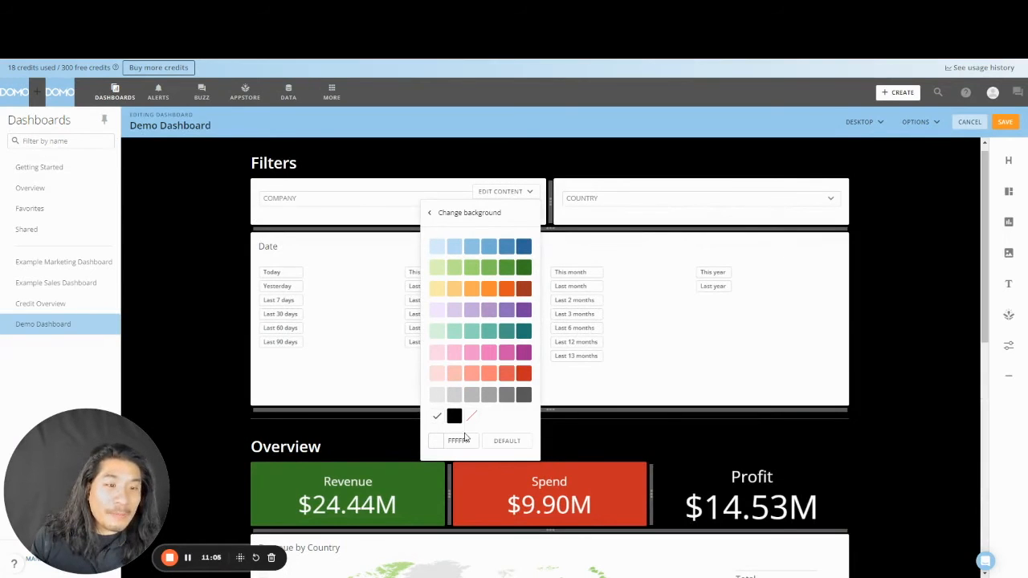
{"action": "left_click", "coordinate": [516, 443]}
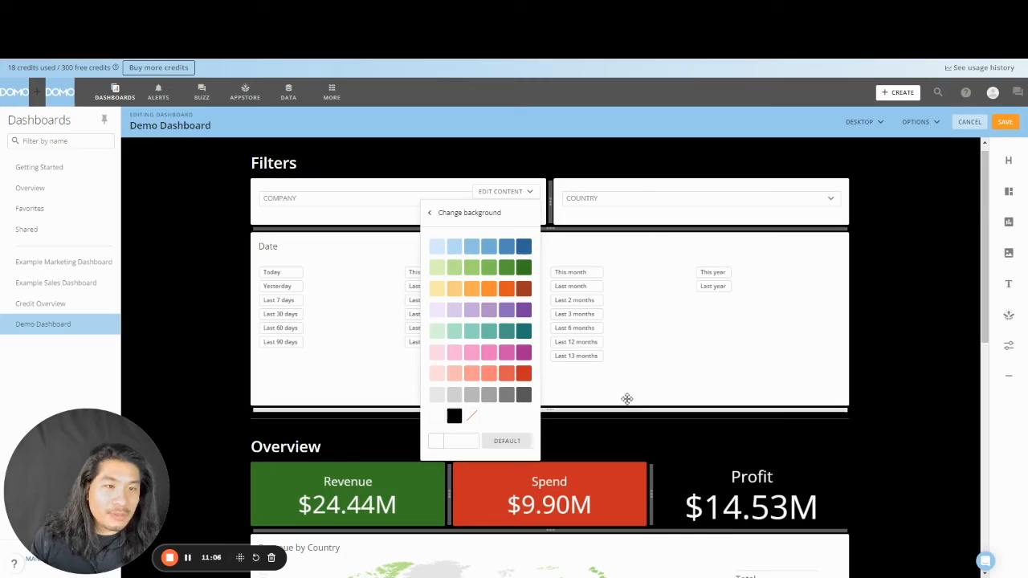
{"action": "left_click", "coordinate": [895, 226]}
{"action": "left_click", "coordinate": [967, 124]}
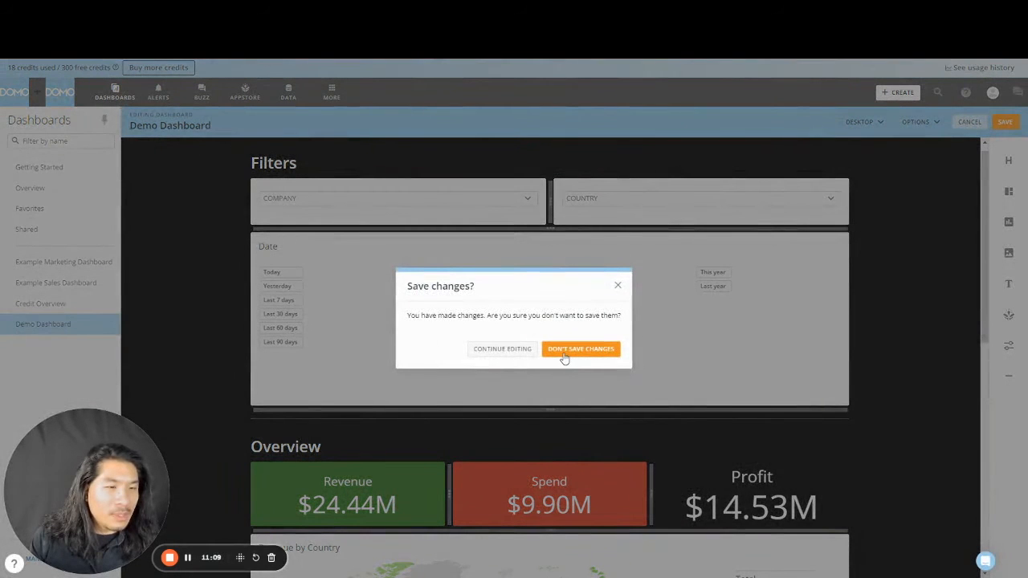
{"action": "left_click", "coordinate": [581, 348]}
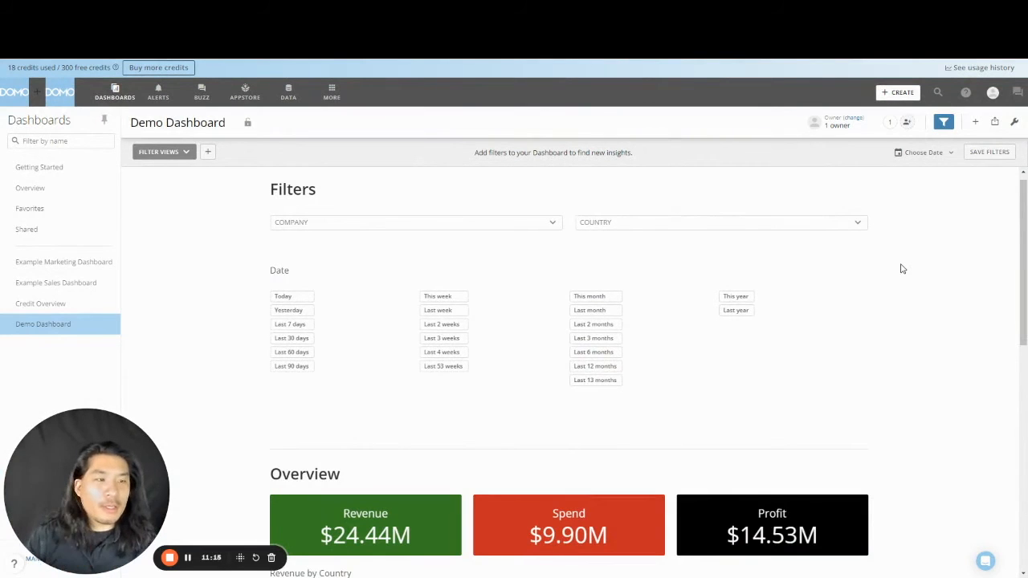
- Filter the dashboard to COMPANY A, COMPANY B and COMPANY C
{"action": "scroll", "coordinate": [903, 269], "scroll_direction": "down", "scroll_amount": 8}
{"action": "scroll", "coordinate": [901, 313], "scroll_direction": "down", "scroll_amount": 2}
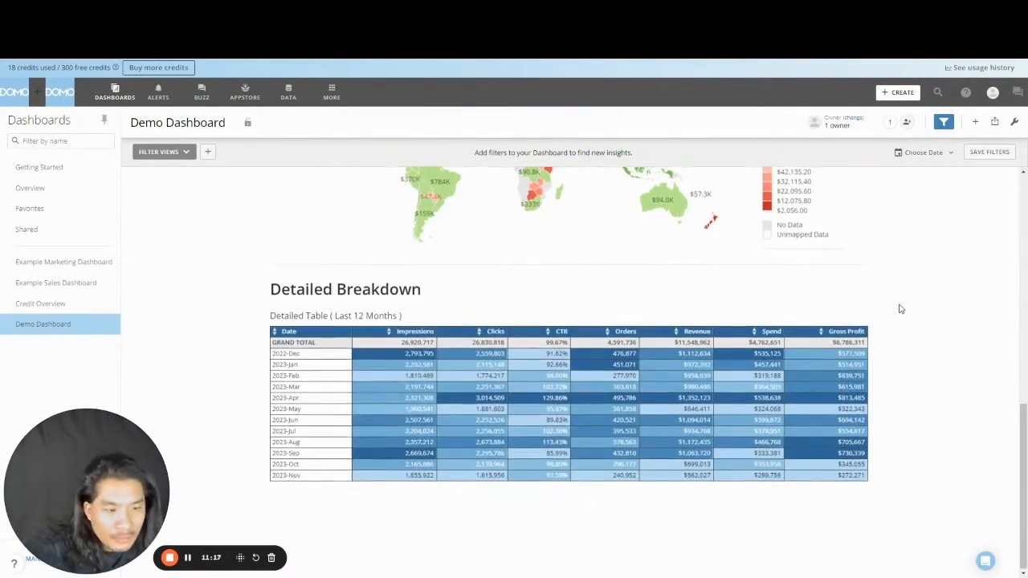
{"action": "scroll", "coordinate": [891, 299], "scroll_direction": "up", "scroll_amount": 10}
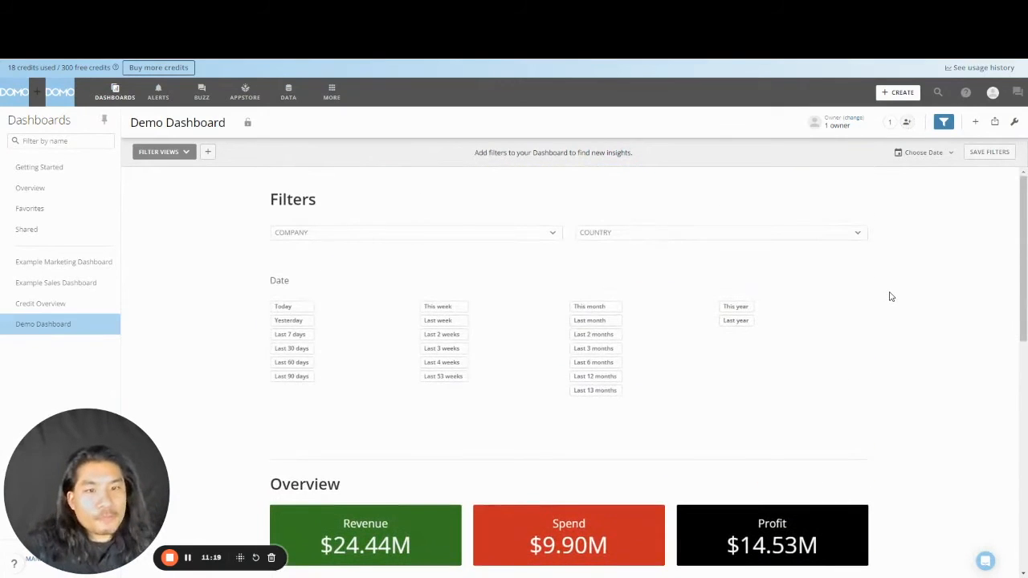
{"action": "left_click", "coordinate": [481, 233]}
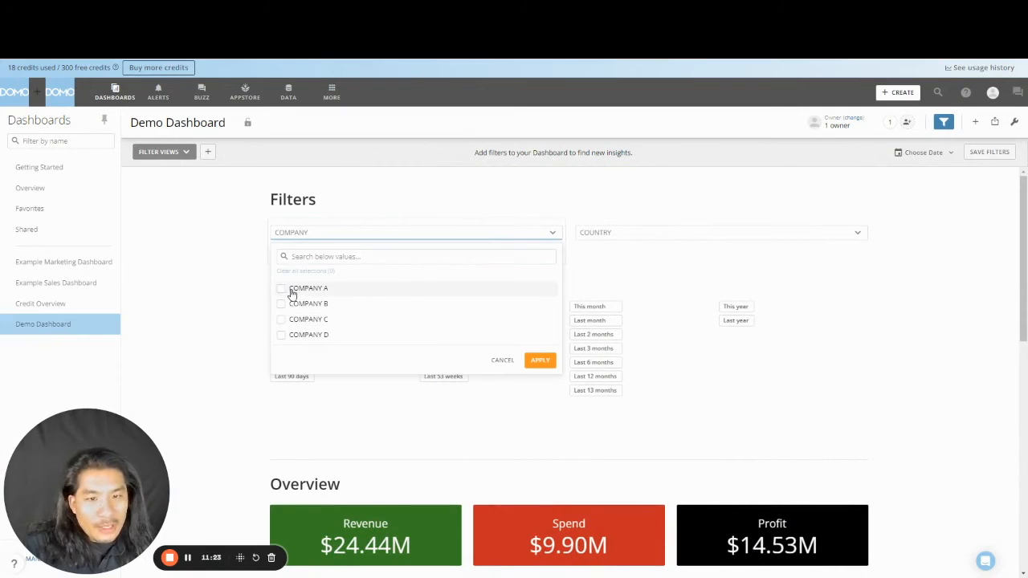
{"action": "left_click", "coordinate": [282, 290]}
{"action": "left_click", "coordinate": [281, 304]}
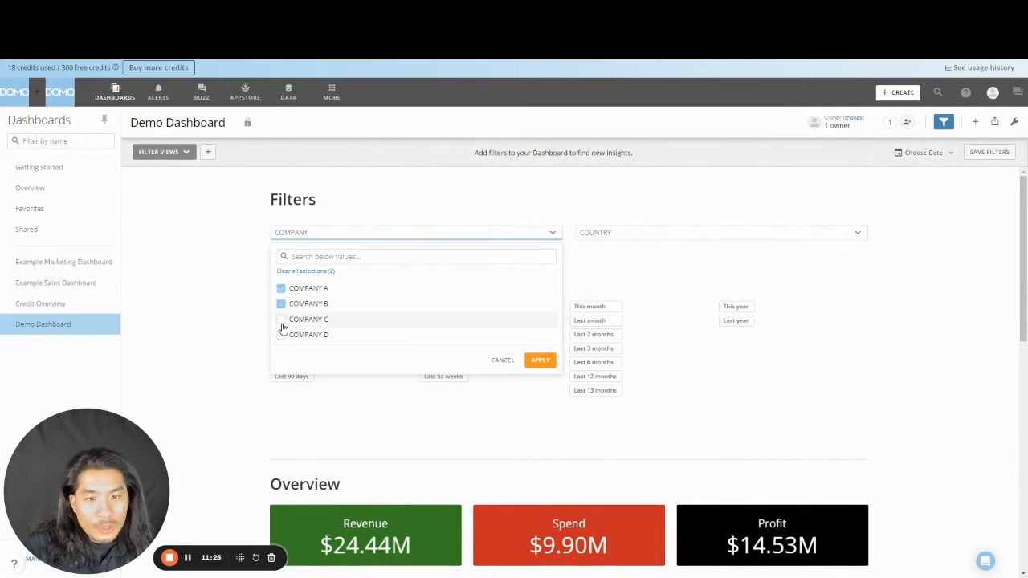
{"action": "left_click", "coordinate": [281, 320]}
{"action": "left_click", "coordinate": [540, 361]}
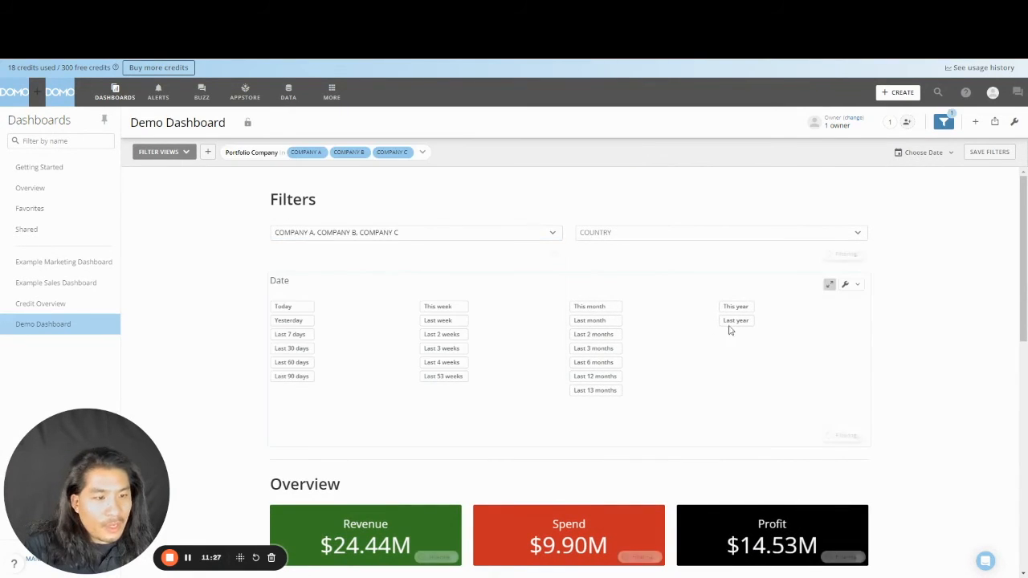
- Enable 'Show filter and PDP icons' in Filter options, then clear the company filter
{"action": "left_click", "coordinate": [1013, 122]}
{"action": "left_click", "coordinate": [956, 293]}
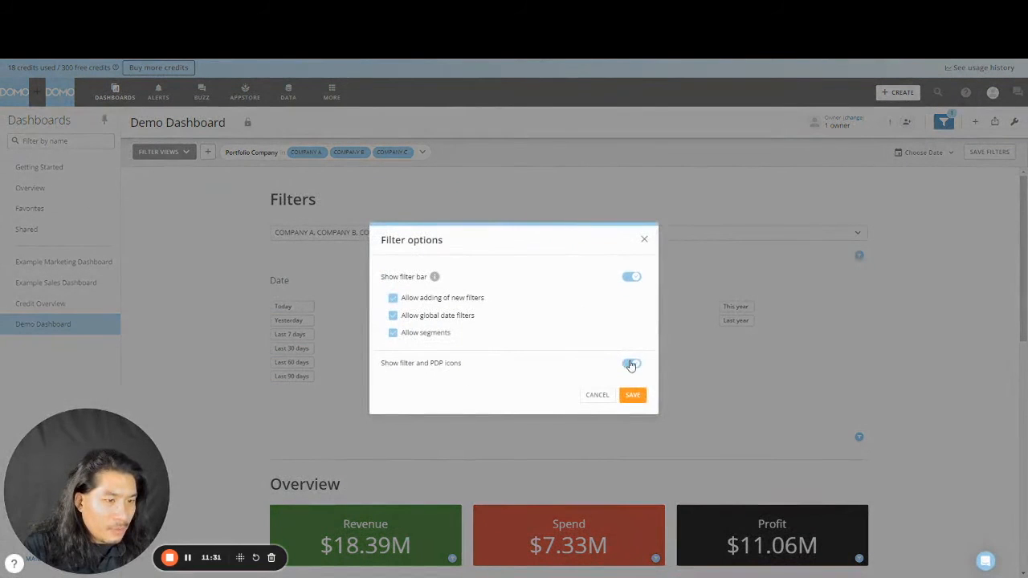
{"action": "left_click", "coordinate": [633, 394]}
{"action": "scroll", "coordinate": [849, 324], "scroll_direction": "down", "scroll_amount": 3}
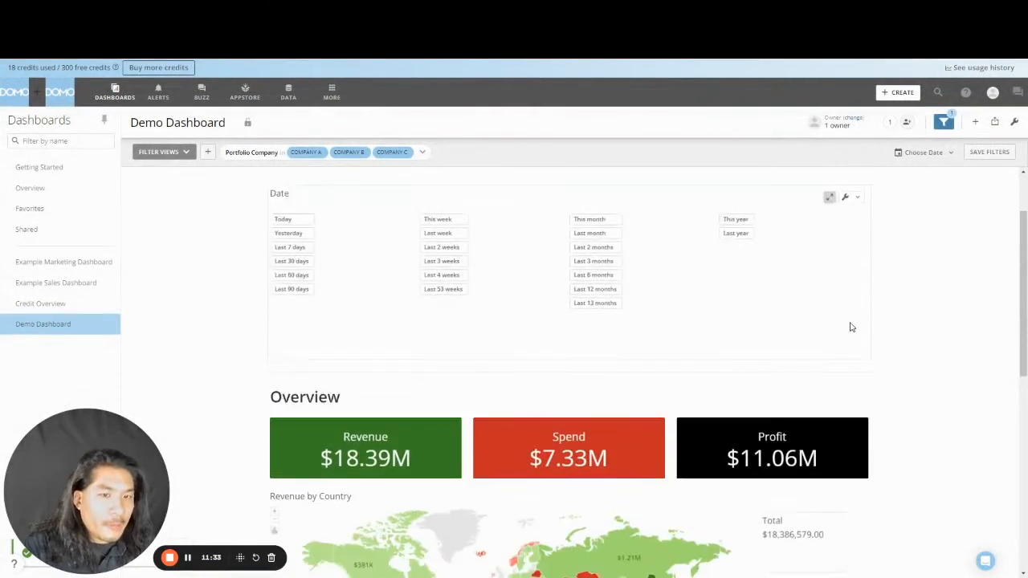
{"action": "scroll", "coordinate": [367, 342], "scroll_direction": "up", "scroll_amount": 3}
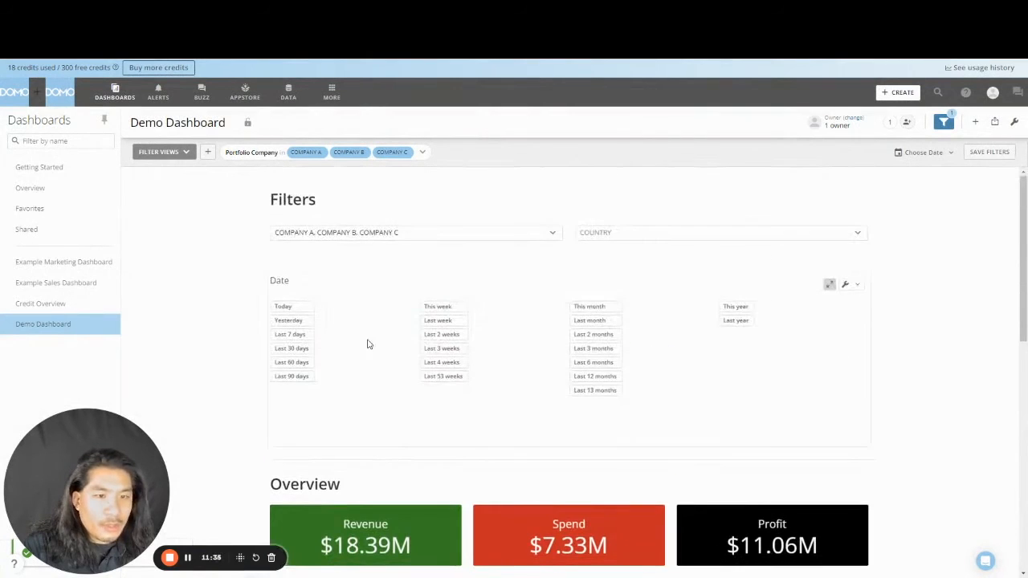
{"action": "scroll", "coordinate": [332, 352], "scroll_direction": "down", "scroll_amount": 1}
{"action": "scroll", "coordinate": [331, 351], "scroll_direction": "up", "scroll_amount": 1}
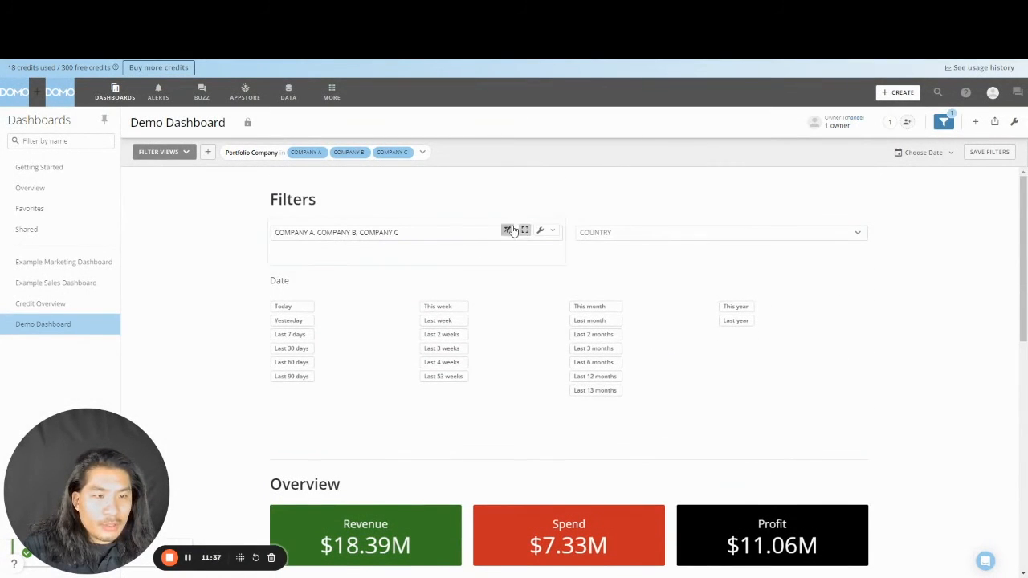
{"action": "left_click", "coordinate": [509, 232]}
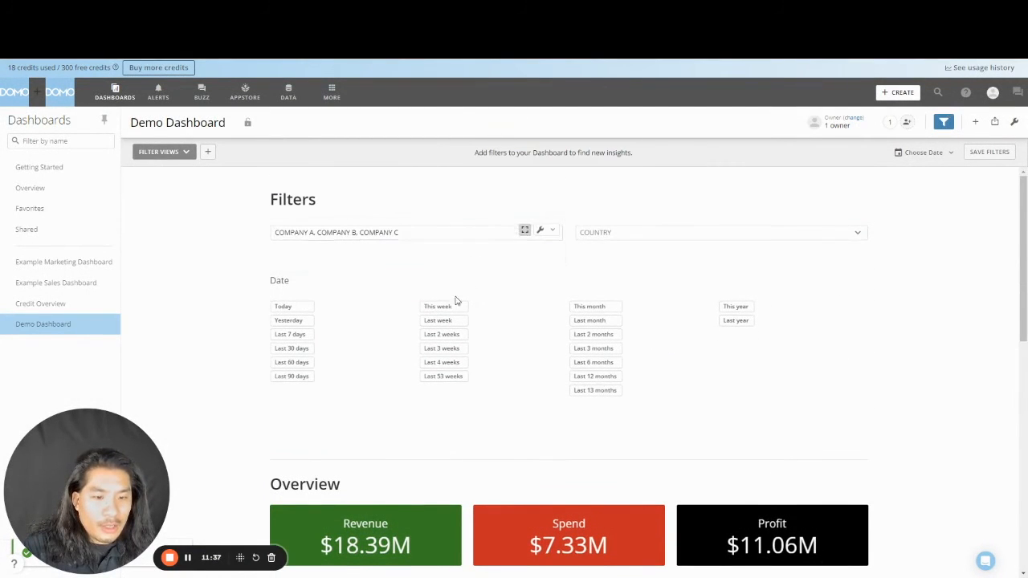
{"action": "left_click", "coordinate": [737, 234]}
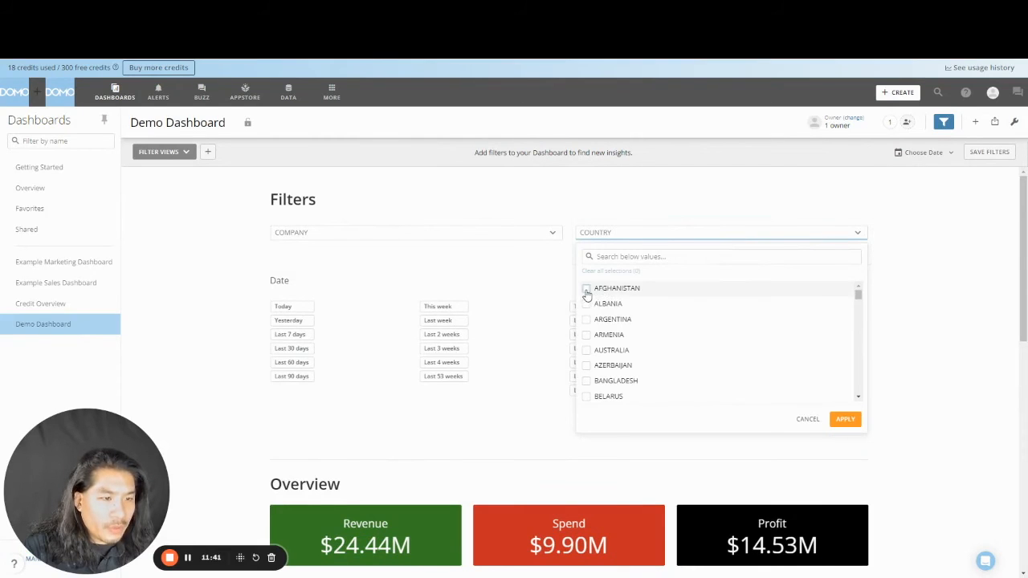
{"action": "left_click", "coordinate": [586, 289]}
{"action": "left_click", "coordinate": [586, 304]}
{"action": "left_click", "coordinate": [841, 420]}
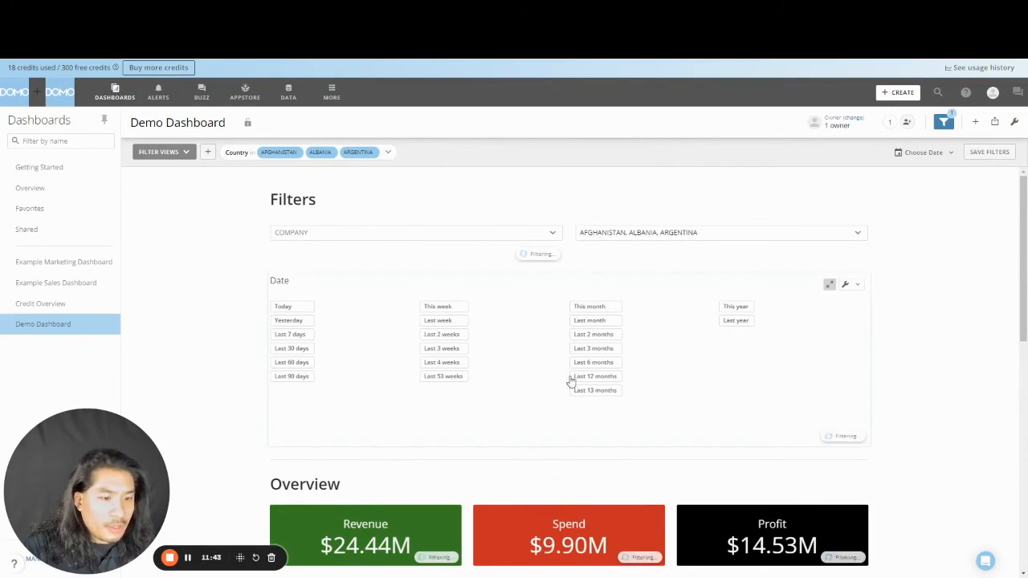
{"action": "left_click", "coordinate": [493, 234]}
{"action": "left_click", "coordinate": [294, 289]}
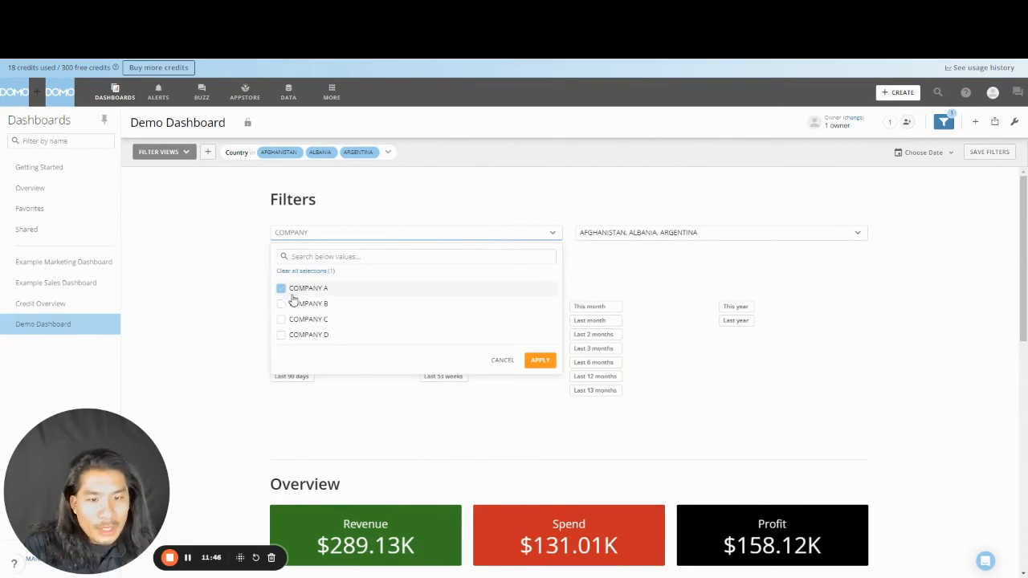
{"action": "left_click", "coordinate": [541, 360]}
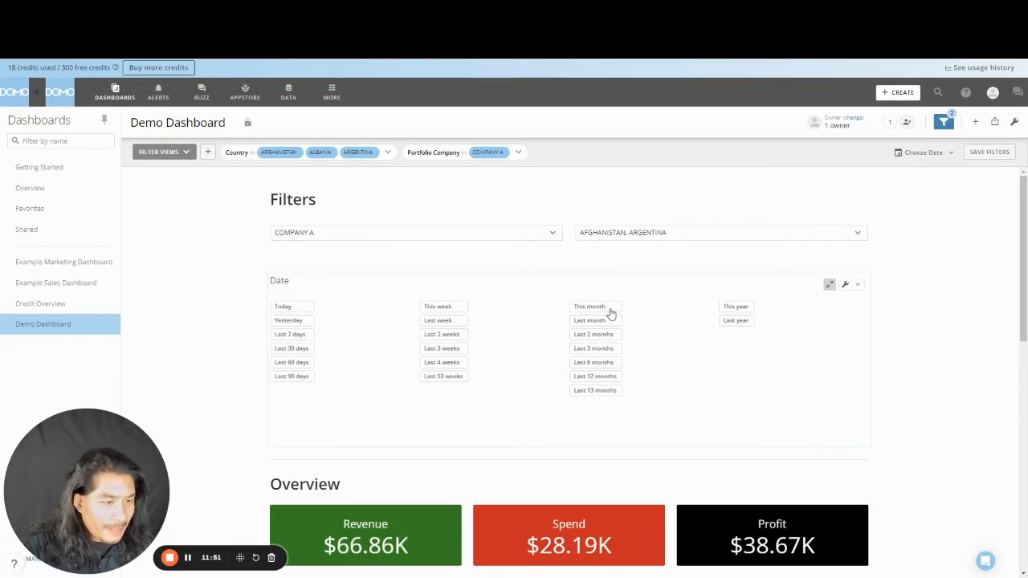
{"action": "left_click", "coordinate": [594, 379]}
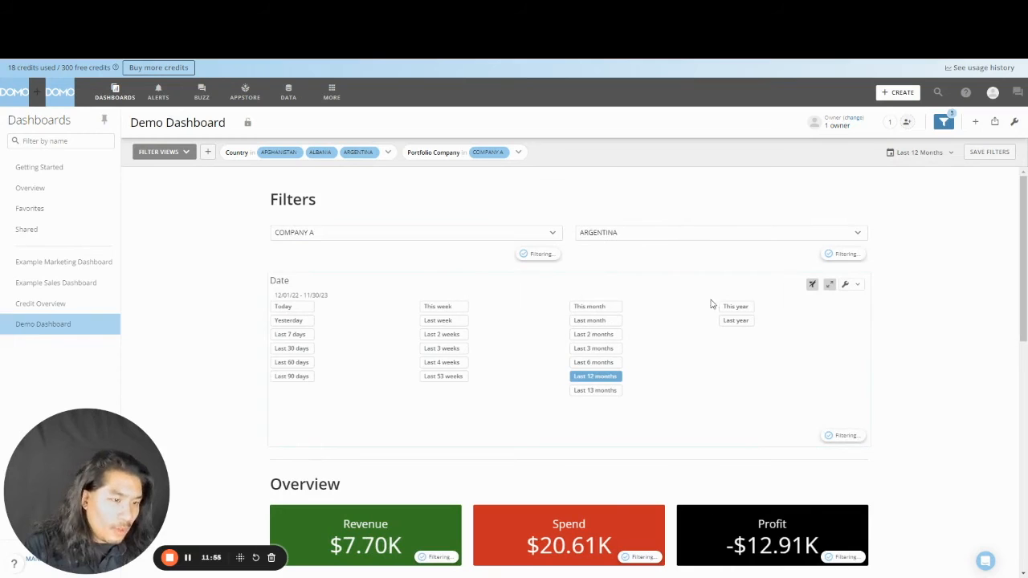
{"action": "left_click", "coordinate": [448, 334]}
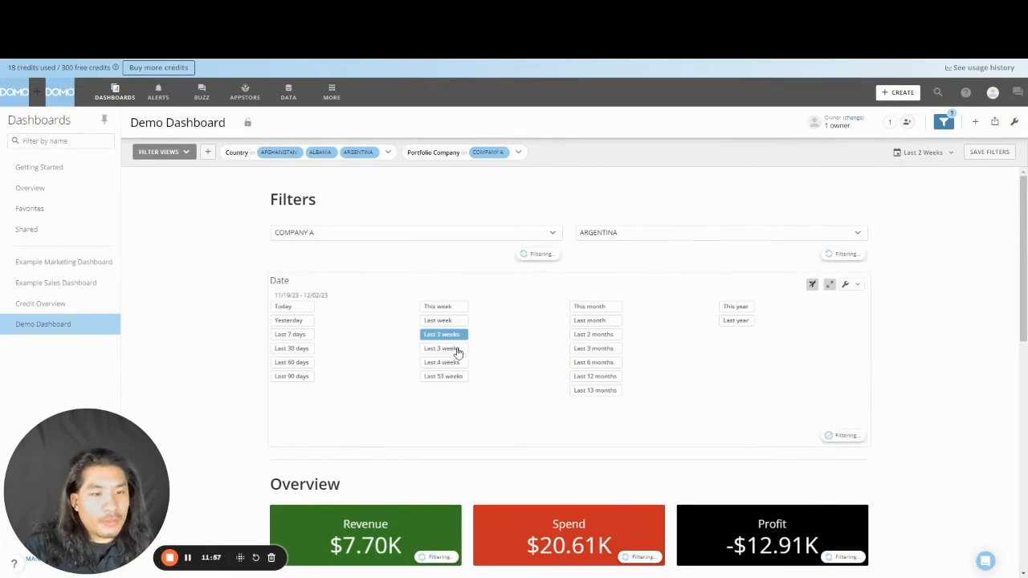
{"action": "left_click", "coordinate": [812, 286]}
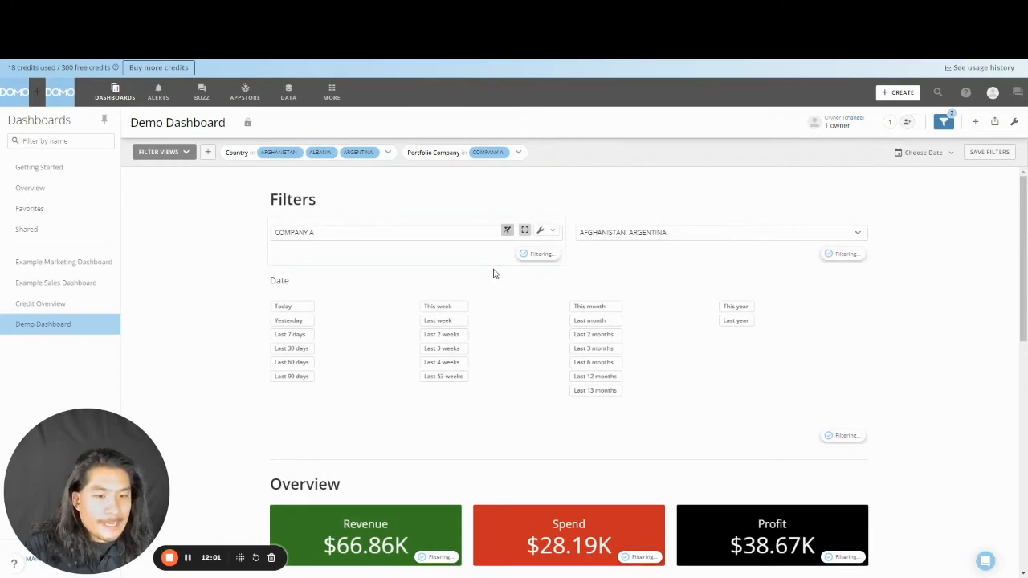
{"action": "left_click", "coordinate": [508, 231]}
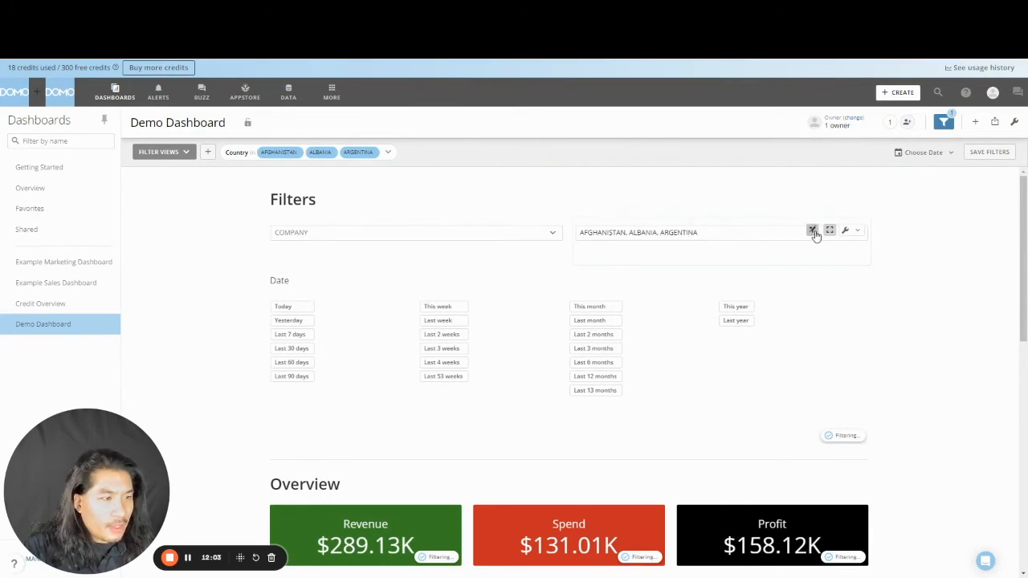
{"action": "left_click", "coordinate": [813, 230]}
{"action": "scroll", "coordinate": [959, 289], "scroll_direction": "down", "scroll_amount": 3}
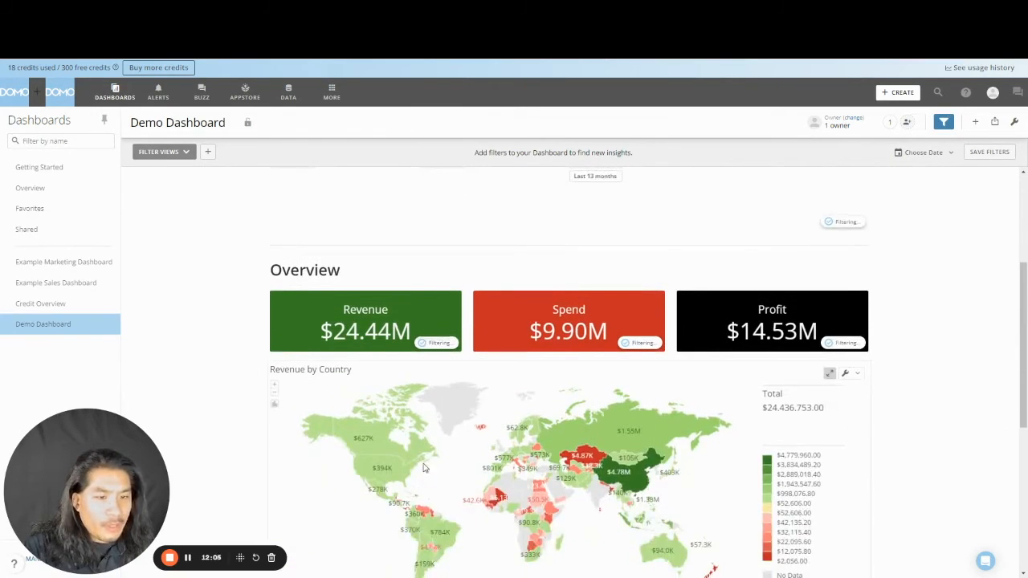
{"action": "scroll", "coordinate": [895, 367], "scroll_direction": "up", "scroll_amount": 5}
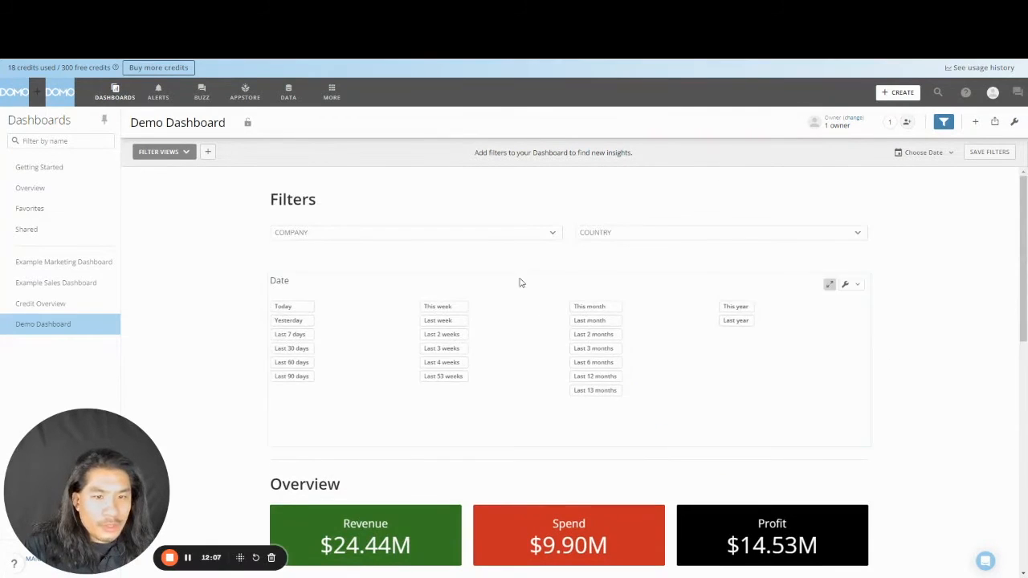
- Apply a COMPANY A filter to the Demo Dashboard
{"action": "left_click", "coordinate": [498, 241]}
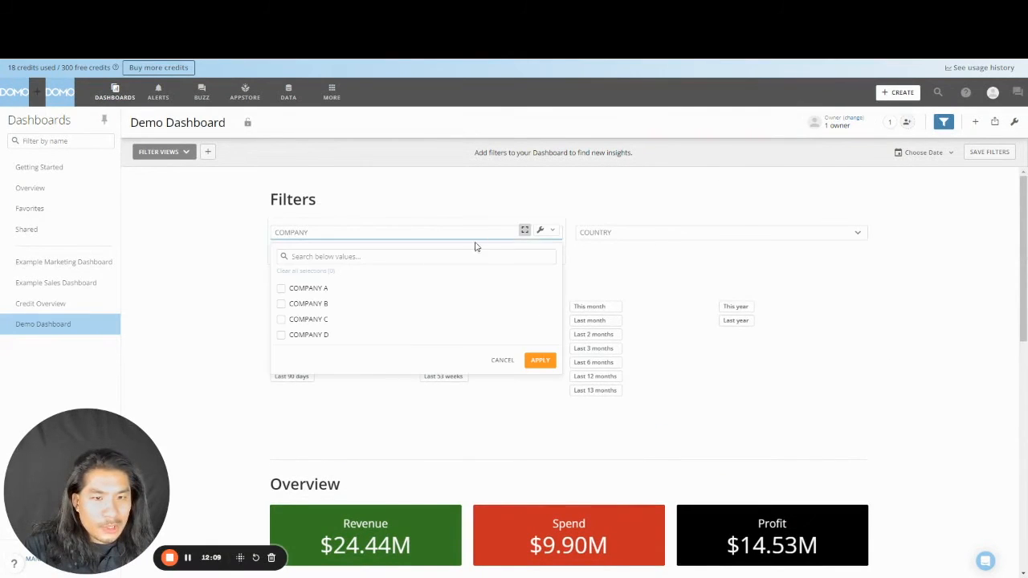
{"action": "left_click", "coordinate": [312, 289]}
{"action": "left_click", "coordinate": [538, 360]}
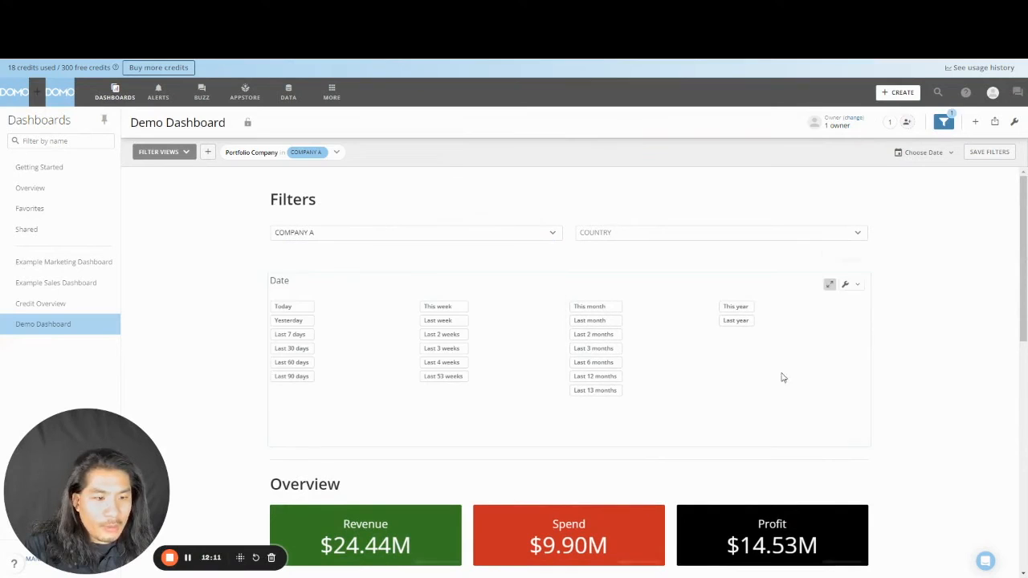
{"action": "scroll", "coordinate": [910, 335], "scroll_direction": "down", "scroll_amount": 3}
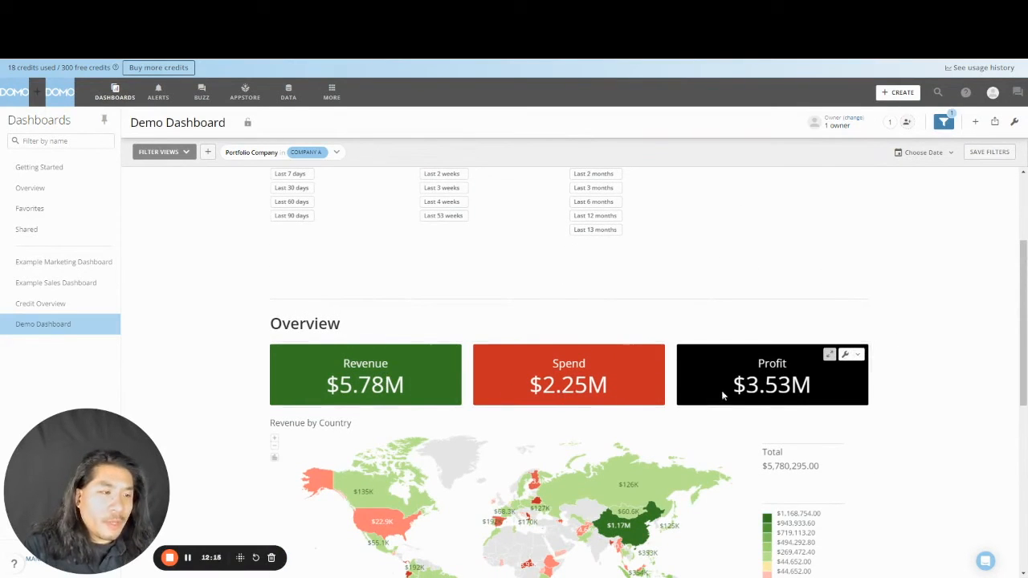
{"action": "scroll", "coordinate": [558, 346], "scroll_direction": "up", "scroll_amount": 2}
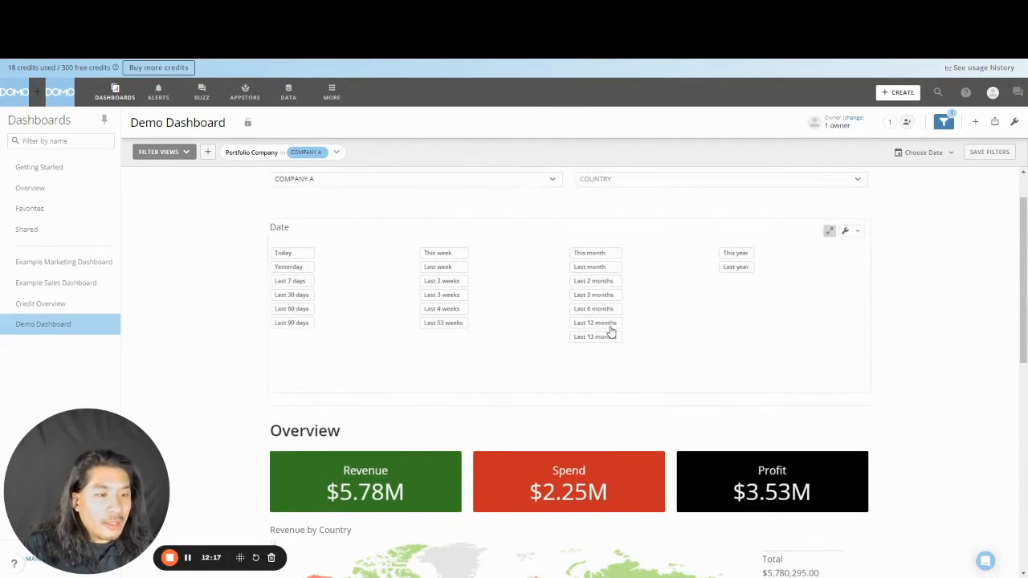
- Limit the data to the last 12 months and review the Revenue $2.45M, Spend $1.08M, Profit $1.37M cards
{"action": "left_click", "coordinate": [609, 325]}
{"action": "scroll", "coordinate": [929, 372], "scroll_direction": "down", "scroll_amount": 4}
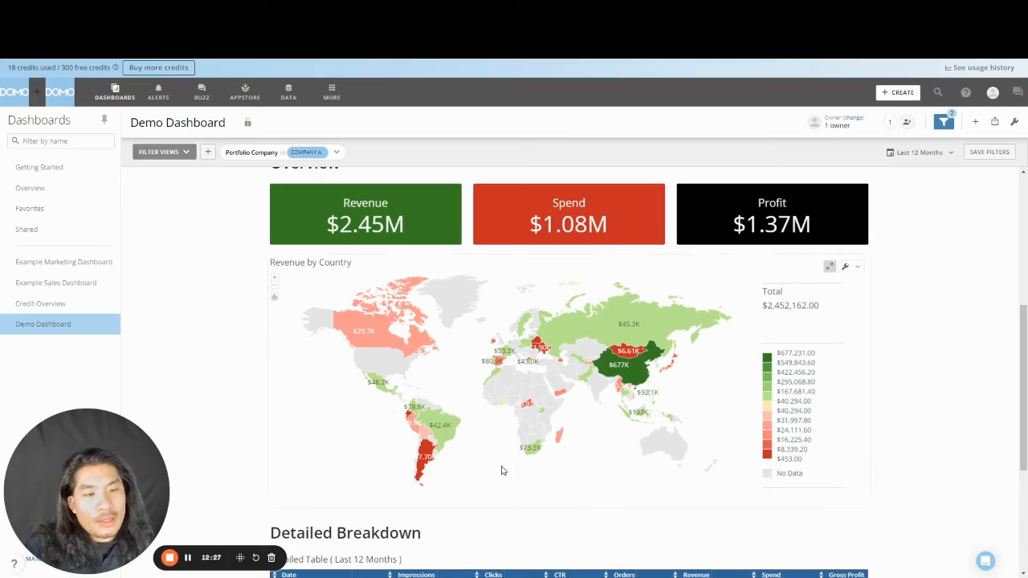
{"action": "mouse_move", "coordinate": [502, 411]}
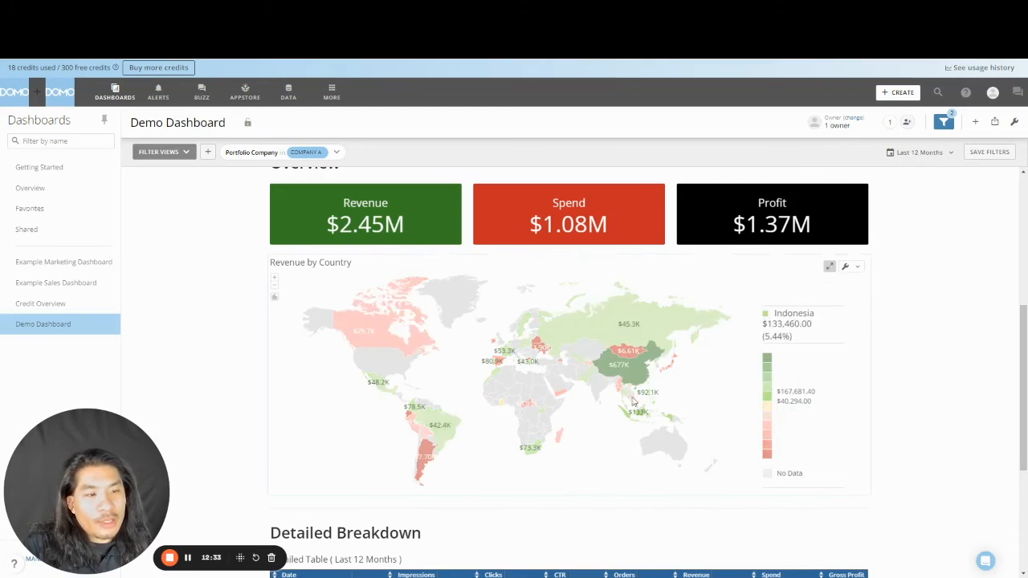
{"action": "mouse_move", "coordinate": [632, 381]}
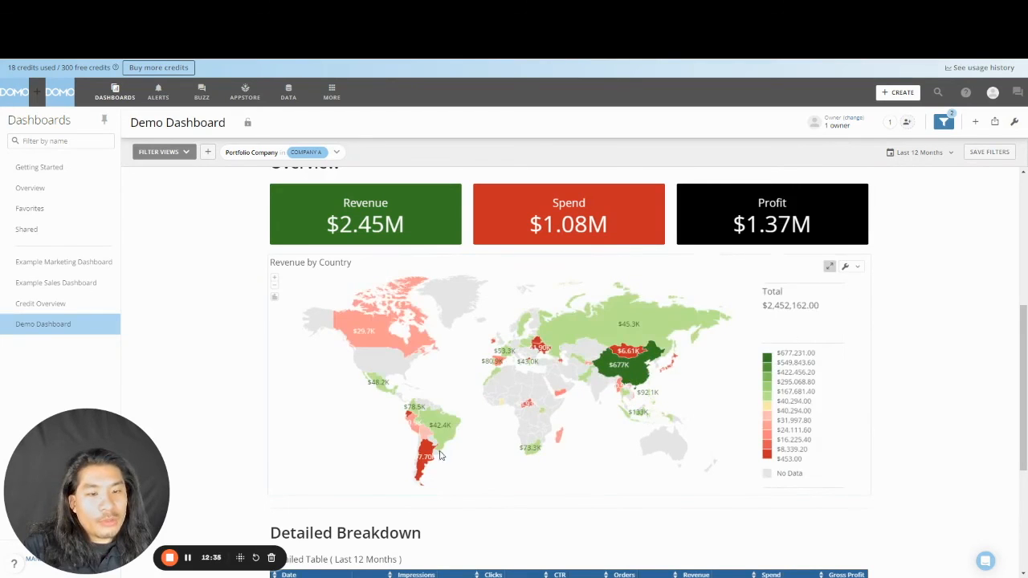
{"action": "mouse_move", "coordinate": [432, 457]}
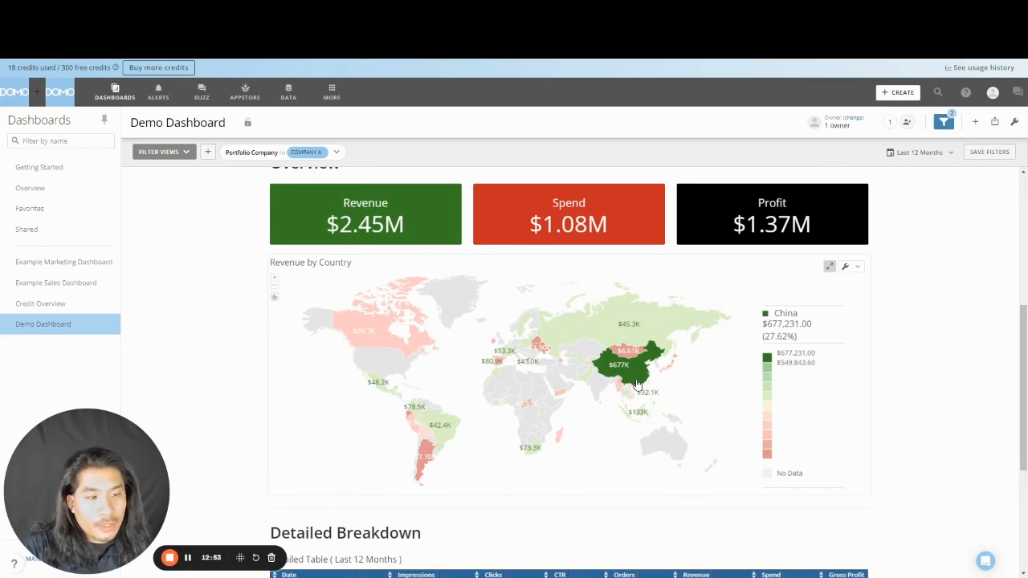
{"action": "scroll", "coordinate": [931, 417], "scroll_direction": "down", "scroll_amount": 3}
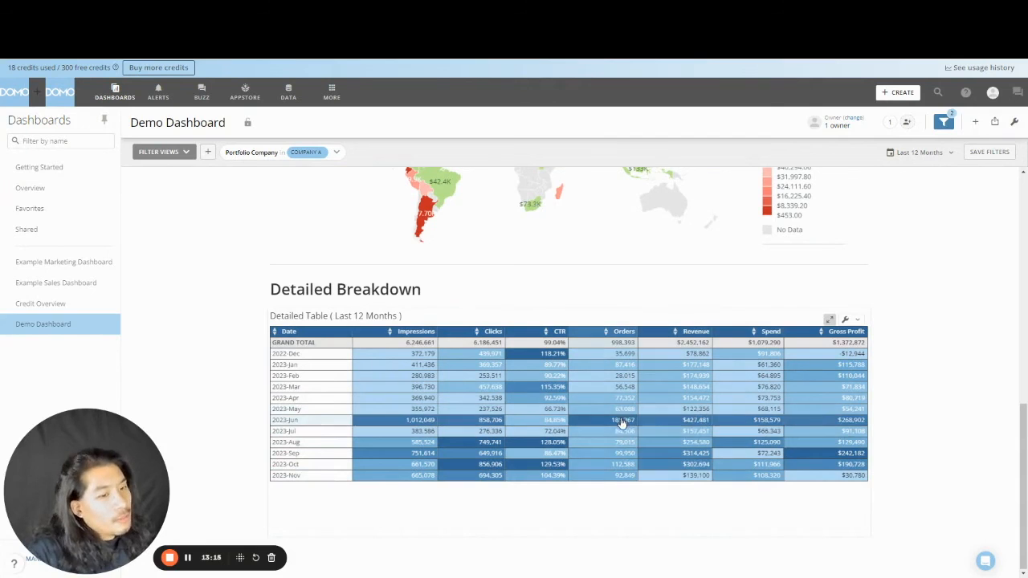
{"action": "scroll", "coordinate": [973, 358], "scroll_direction": "up", "scroll_amount": 8}
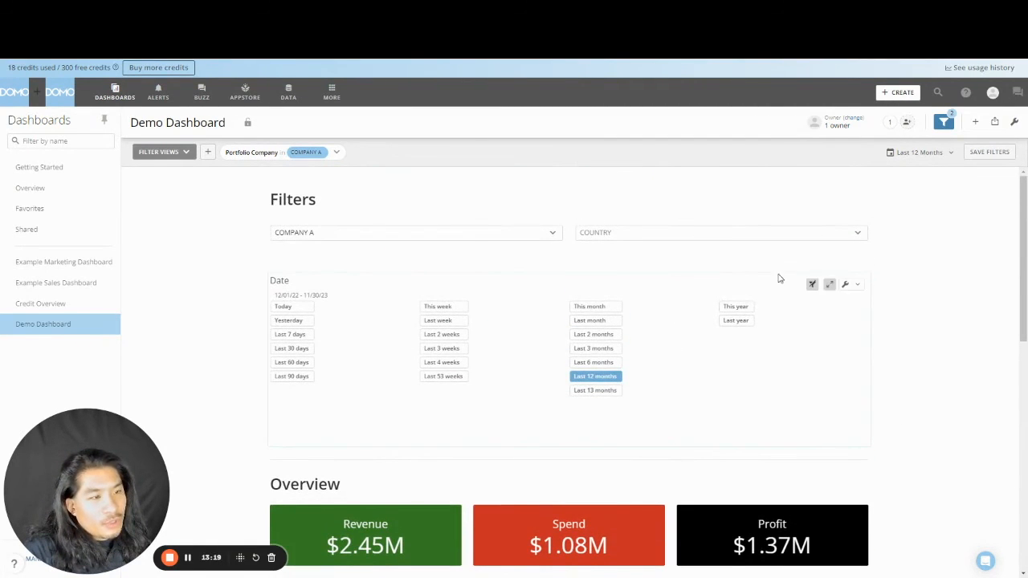
- Clear the Company A filter to show Revenue $11.55M, then scroll to the Detailed Breakdown table
{"action": "left_click", "coordinate": [506, 233]}
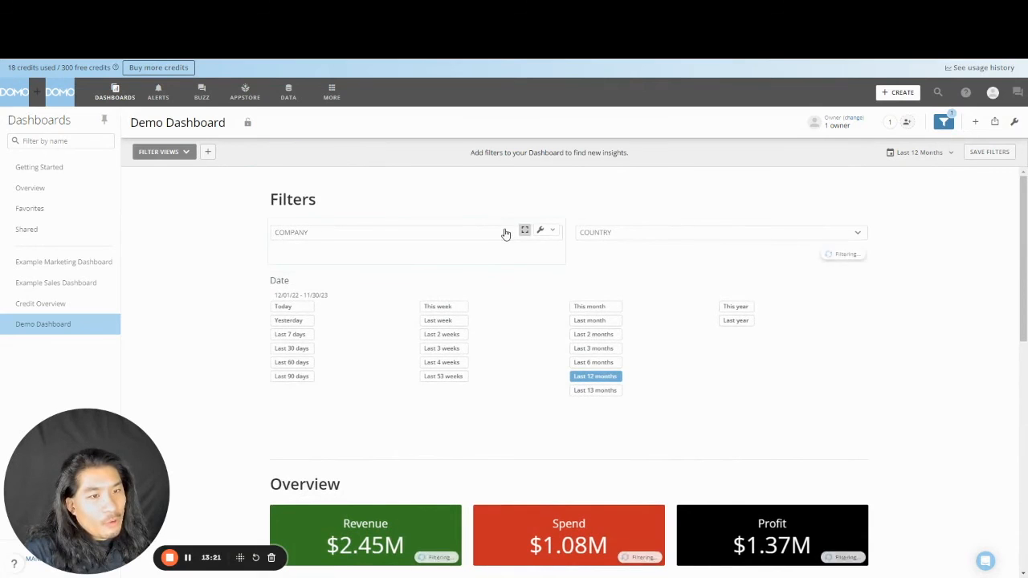
{"action": "scroll", "coordinate": [918, 304], "scroll_direction": "down", "scroll_amount": 3}
{"action": "scroll", "coordinate": [918, 302], "scroll_direction": "down", "scroll_amount": 5}
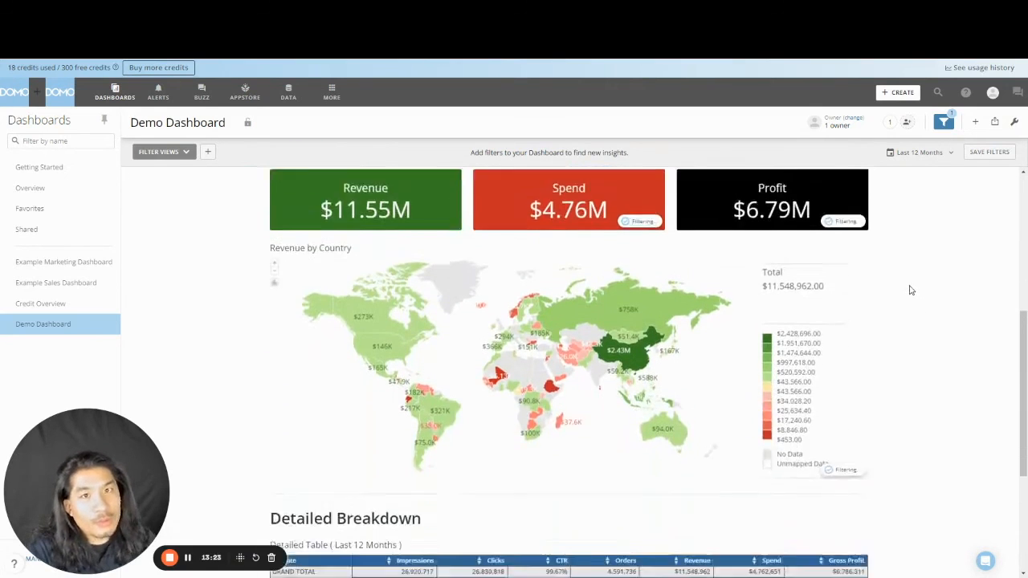